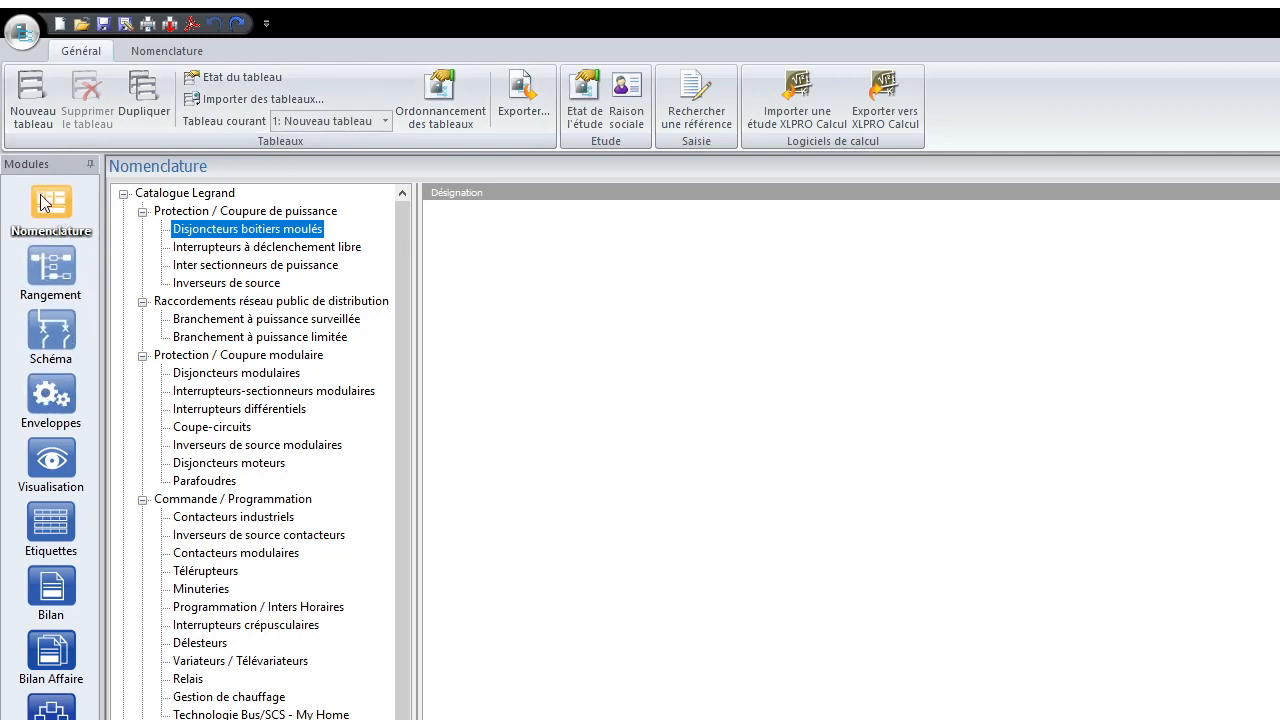
Look through the Rangement, Schéma and Enveloppes modules of the empty project, and return to the Nomenclature module
click(58, 290)
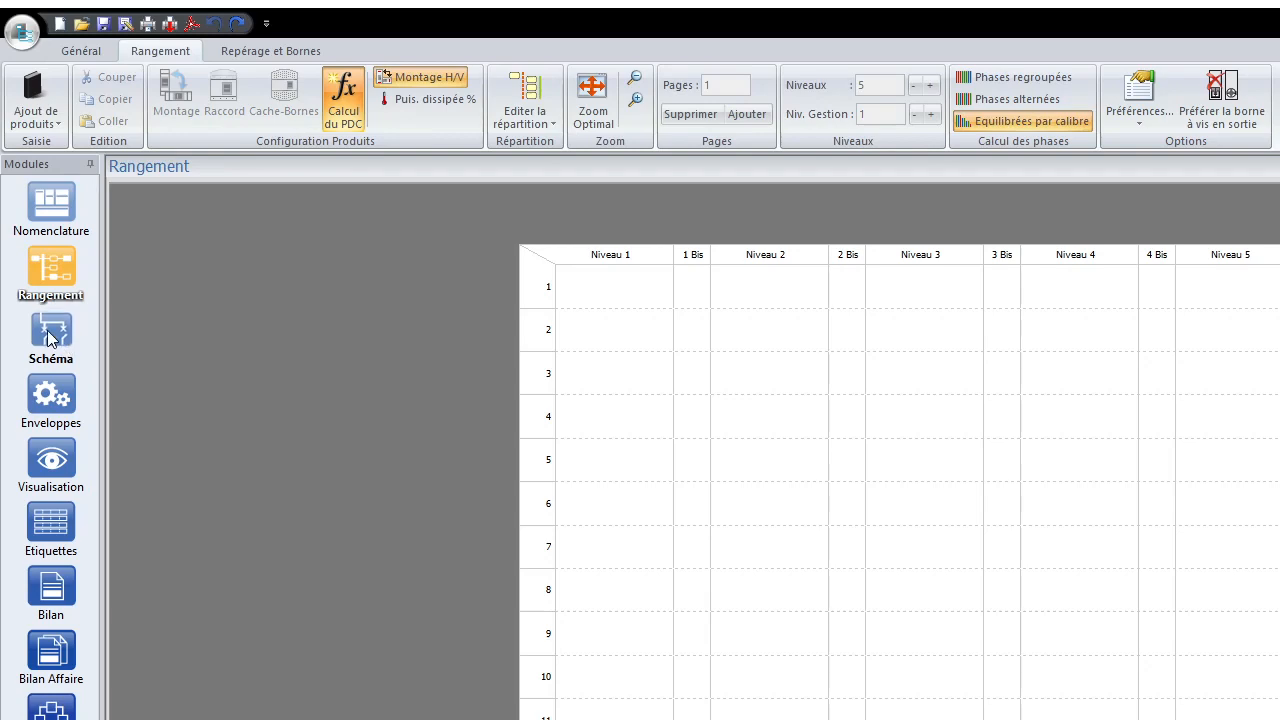
click(51, 333)
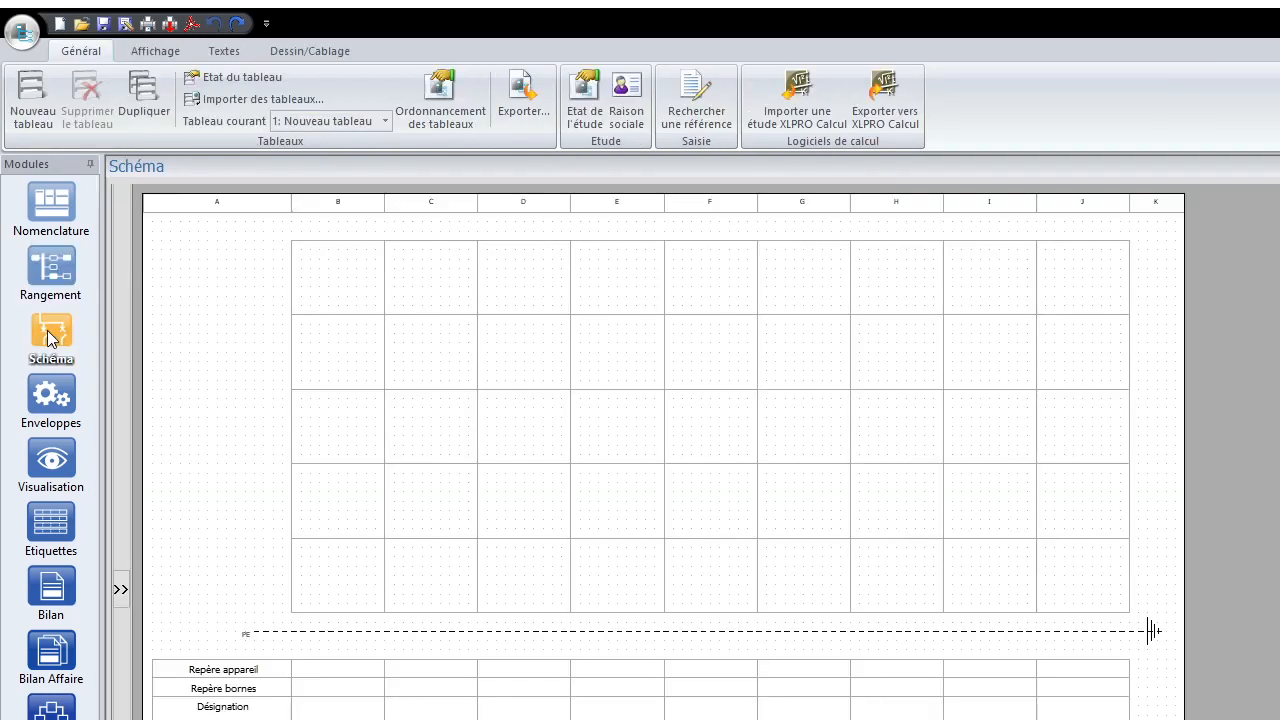
click(60, 420)
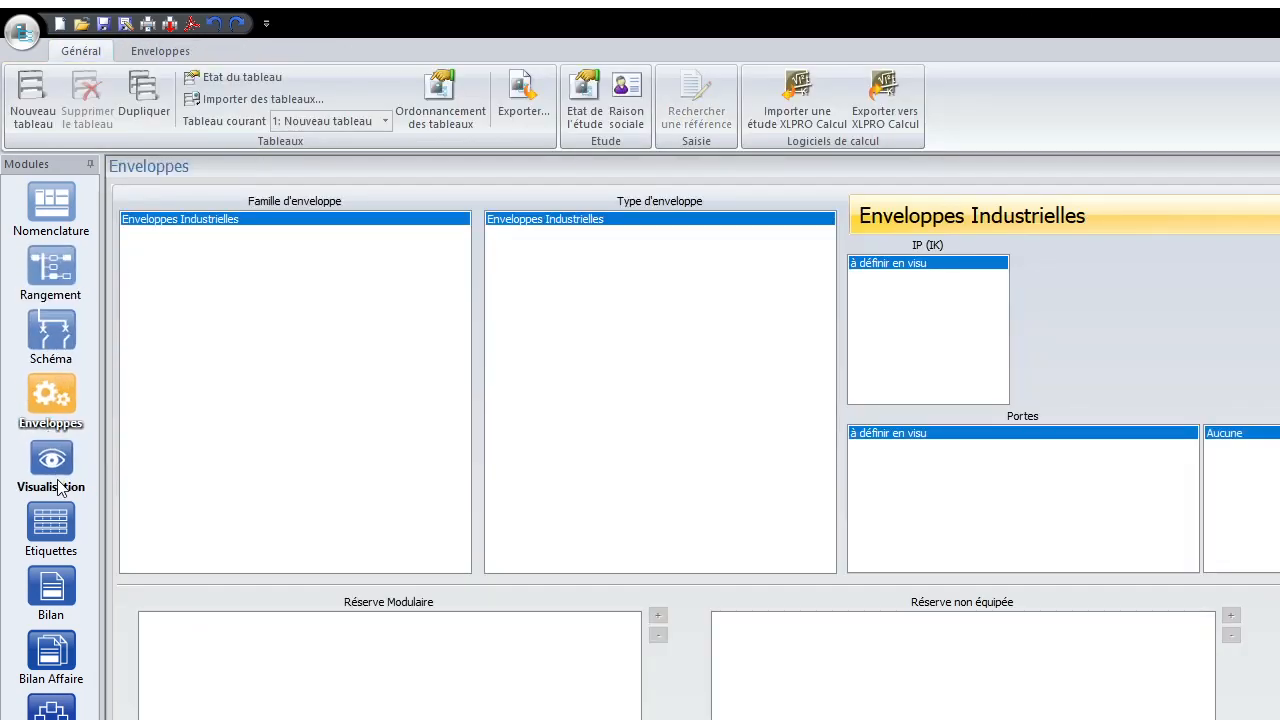
click(43, 210)
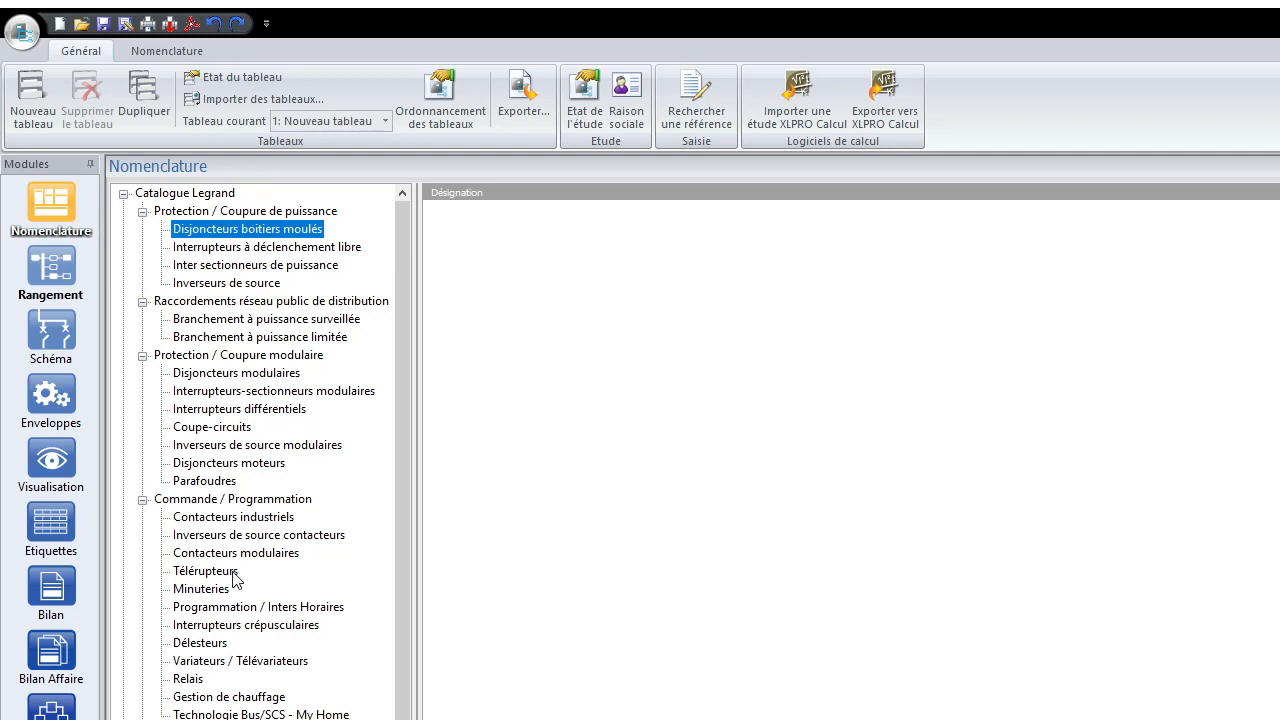
Examine the product families of the Catalogue Legrand, from power protection through modular protection, control, measurement and supply
click(64, 210)
click(143, 212)
click(143, 212)
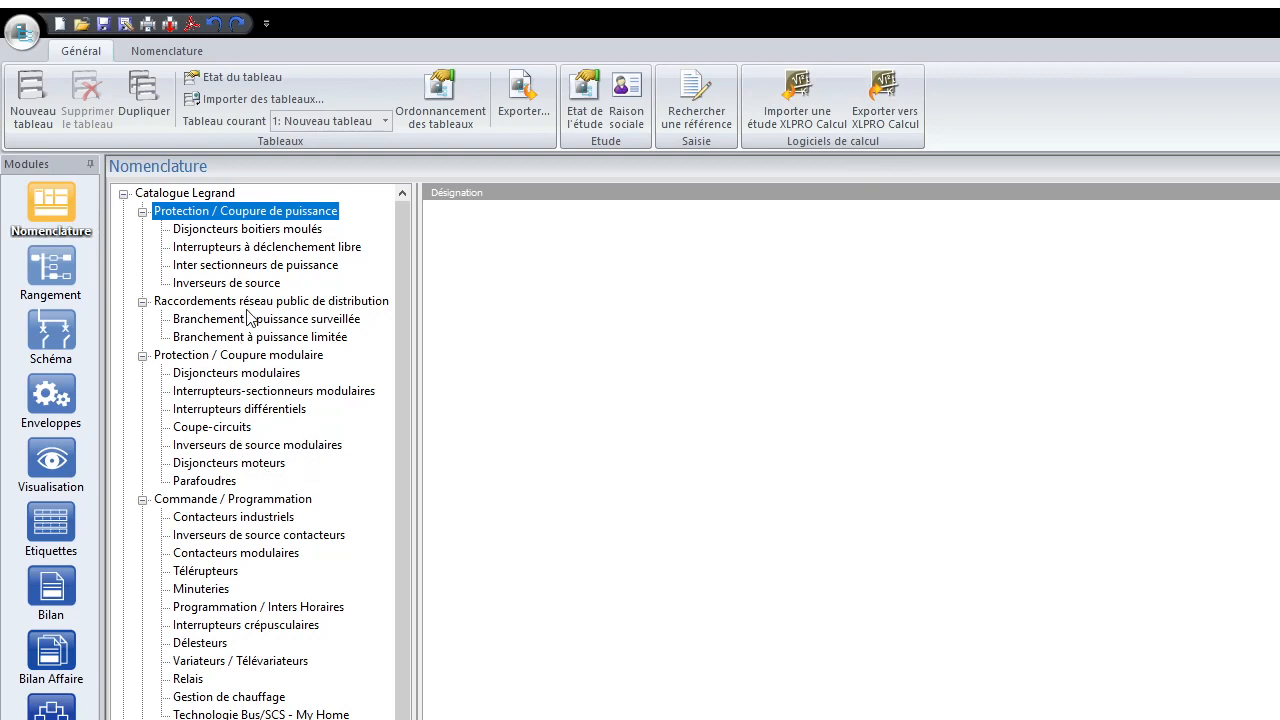
scroll(198, 451, down, 3)
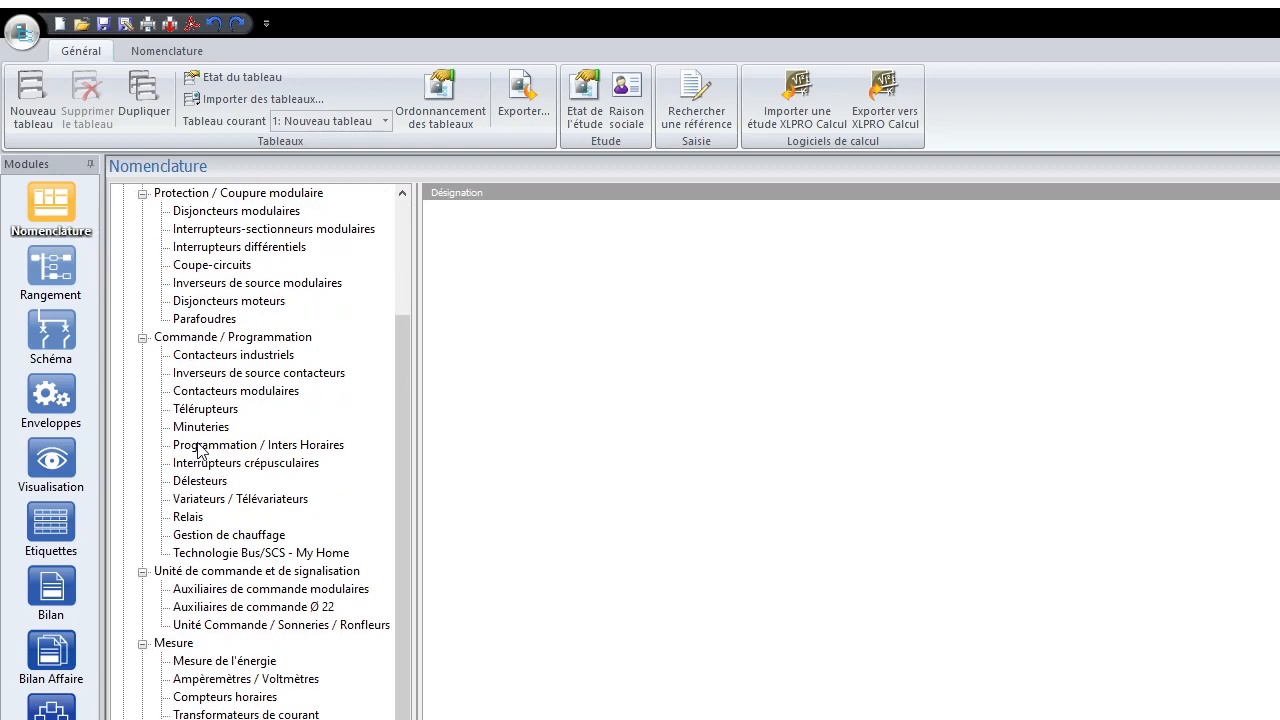
scroll(198, 451, down, 3)
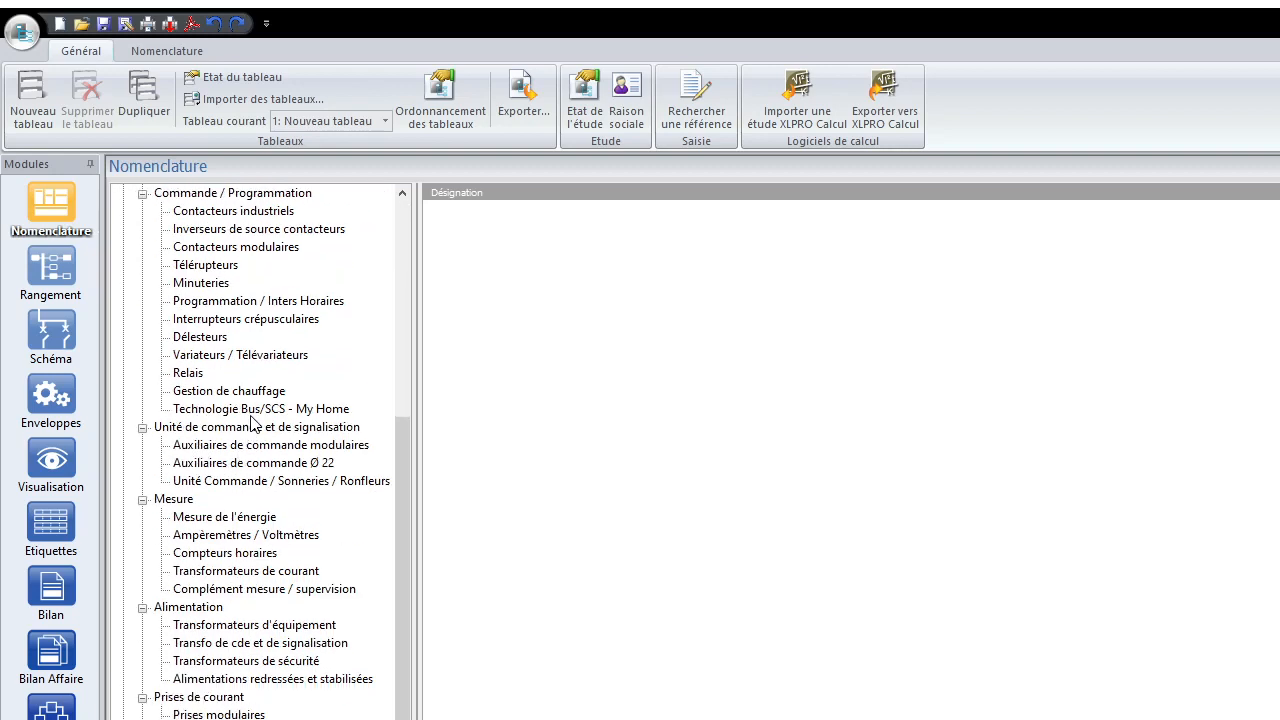
scroll(267, 514, up, 6)
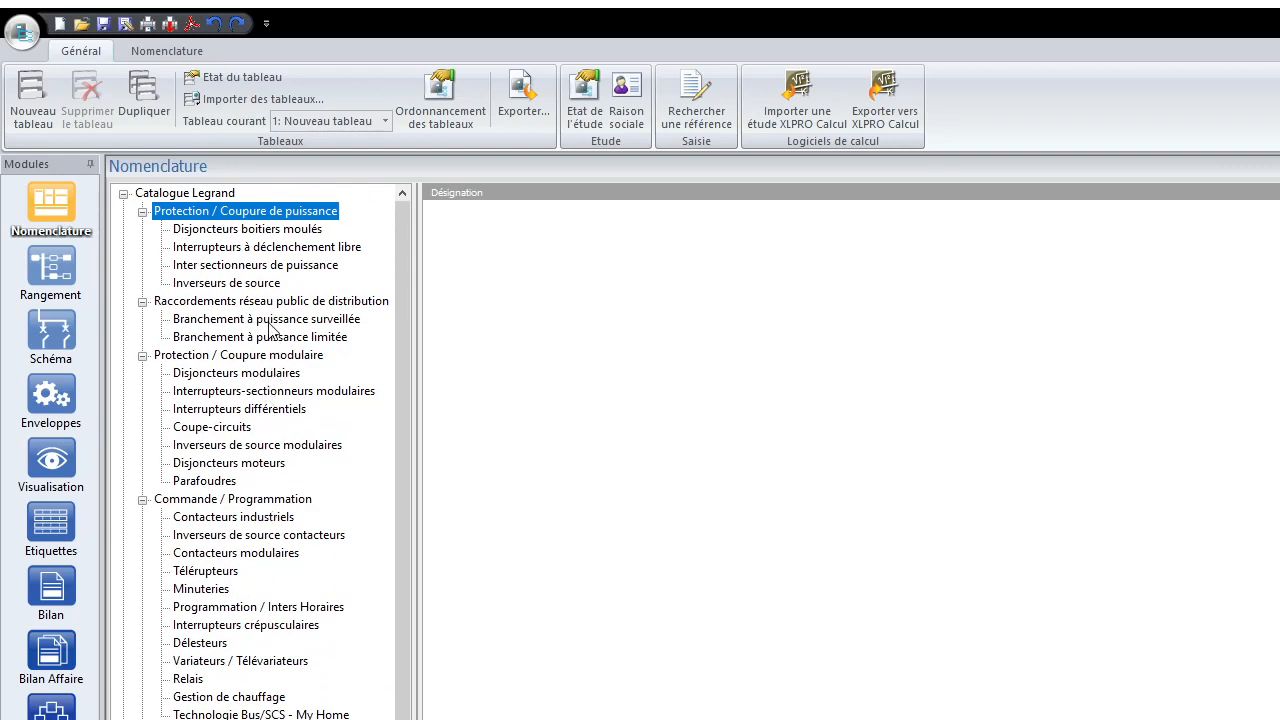
Add a Platine disjoncteur branchement avec comptage with the Disj d'abonné bipolaire 15/45 500mA from Branchement à puissance limitée, and expand its contents
double_click(268, 320)
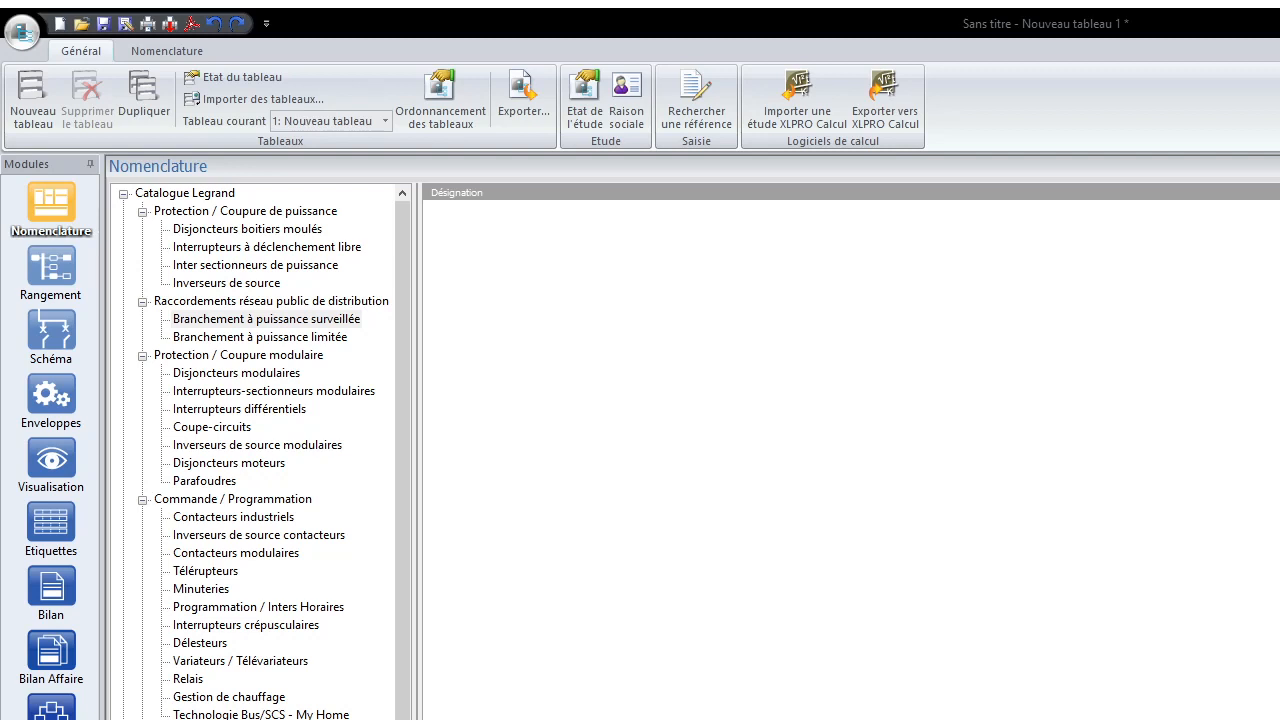
click(306, 340)
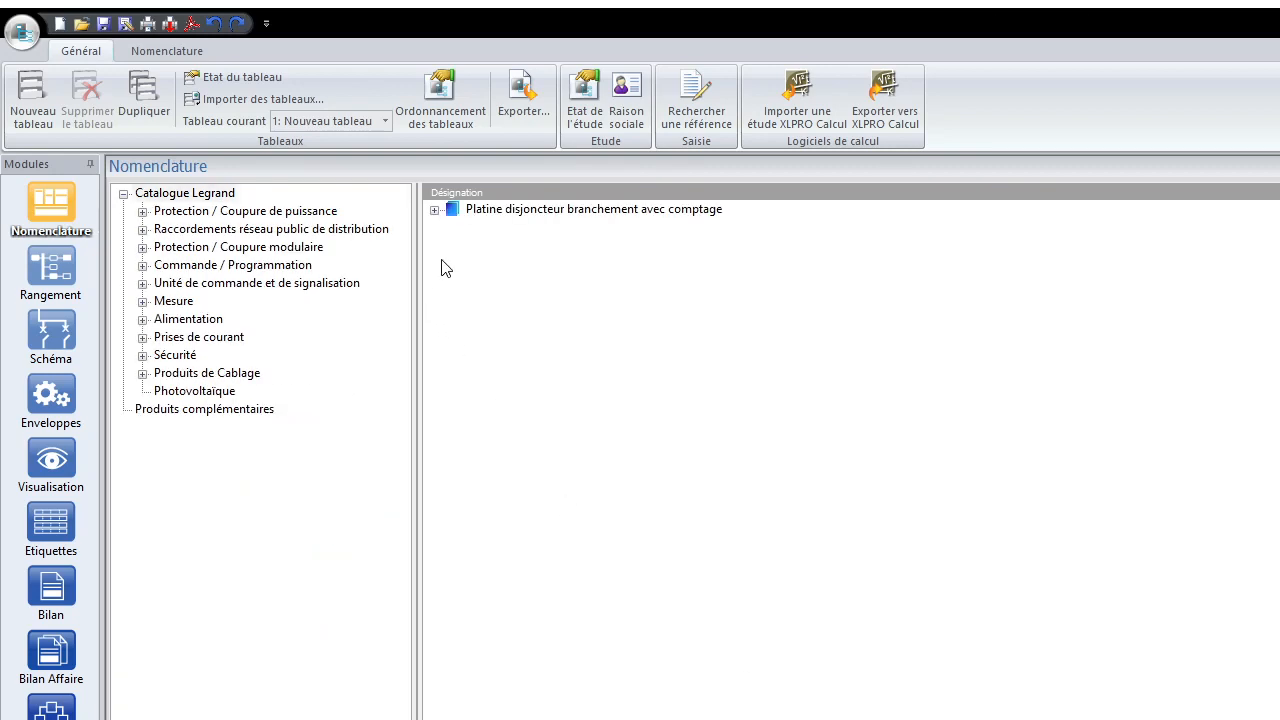
click(434, 209)
click(550, 228)
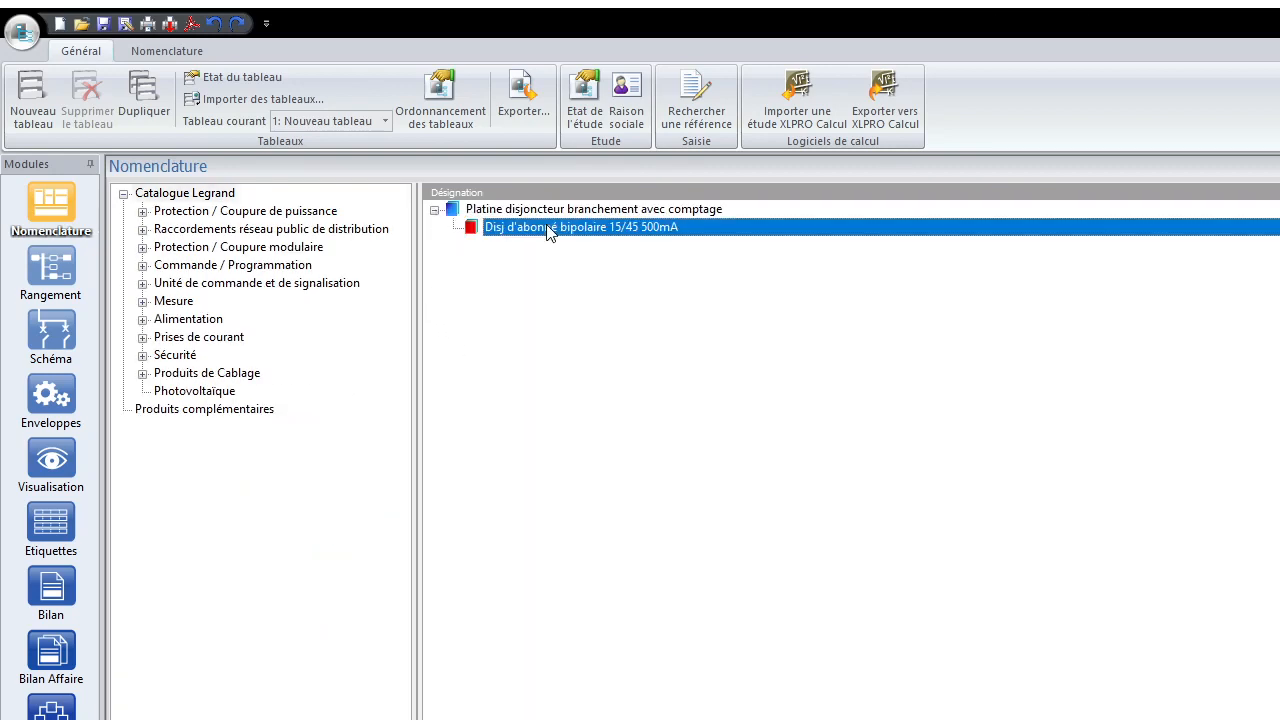
Check the supply breaker in the Rangement and Schéma modules, view the Enveloppes module, and return to the Nomenclature
click(64, 273)
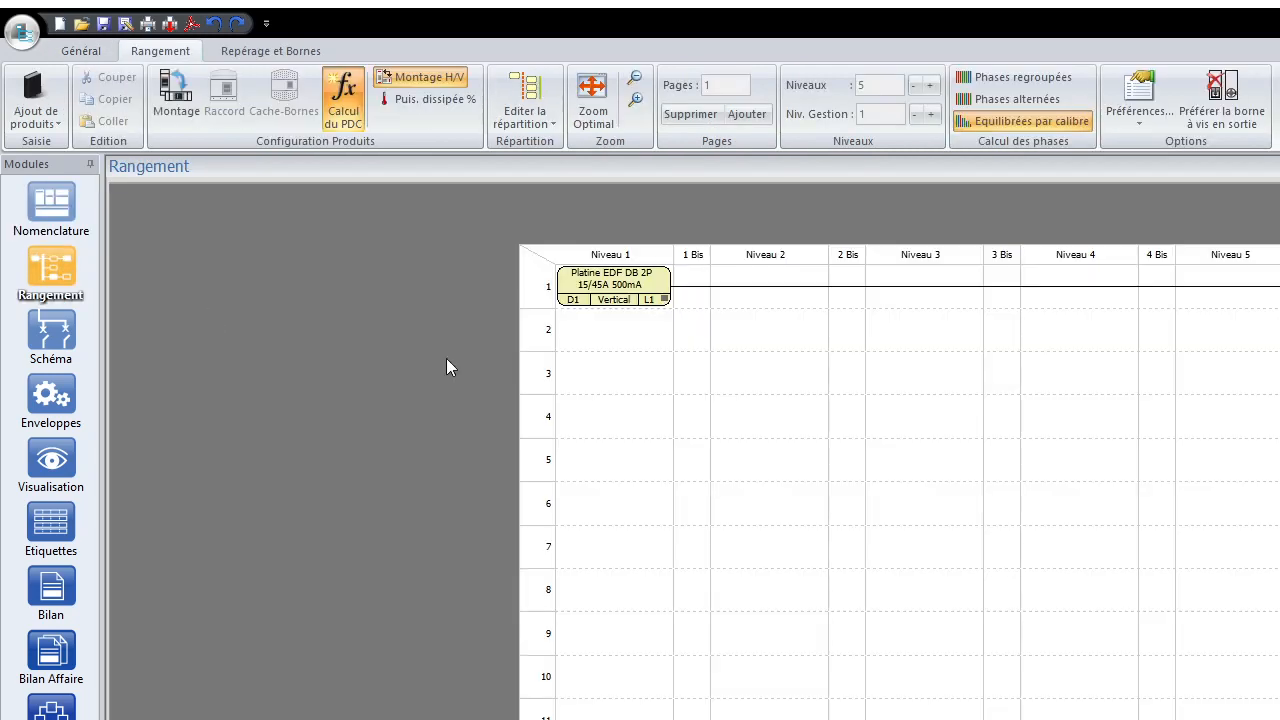
click(53, 345)
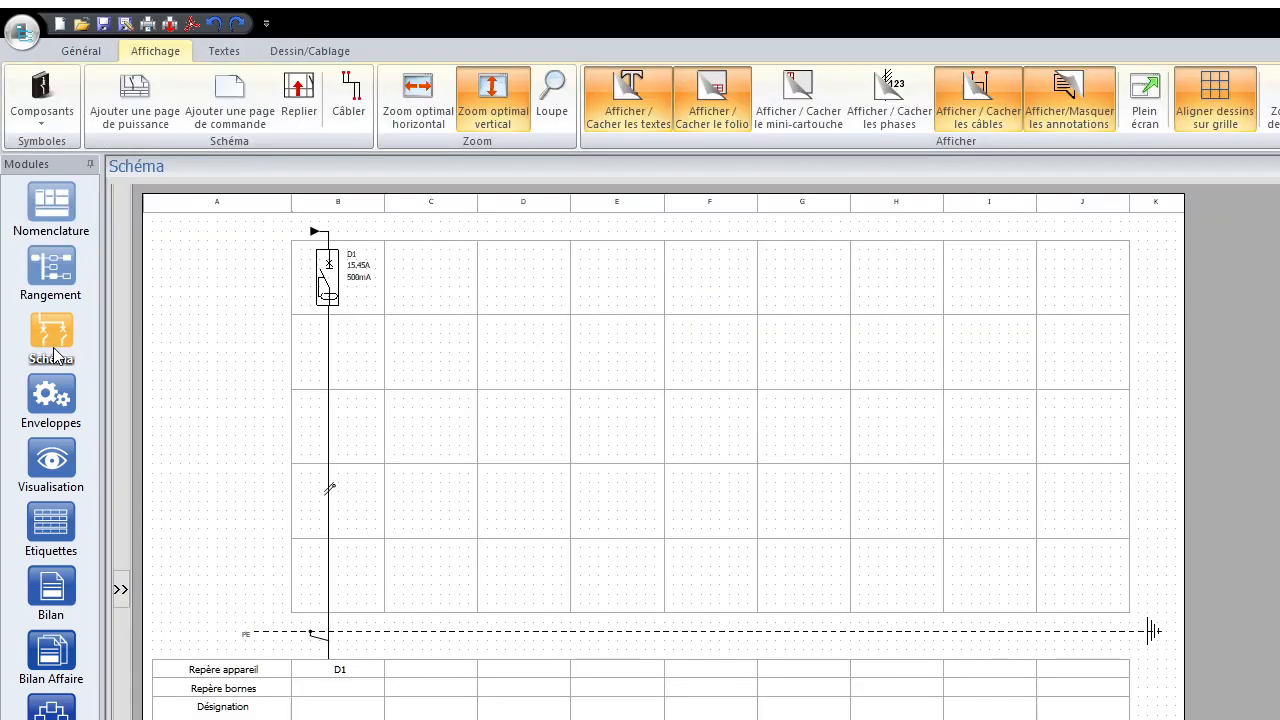
click(52, 402)
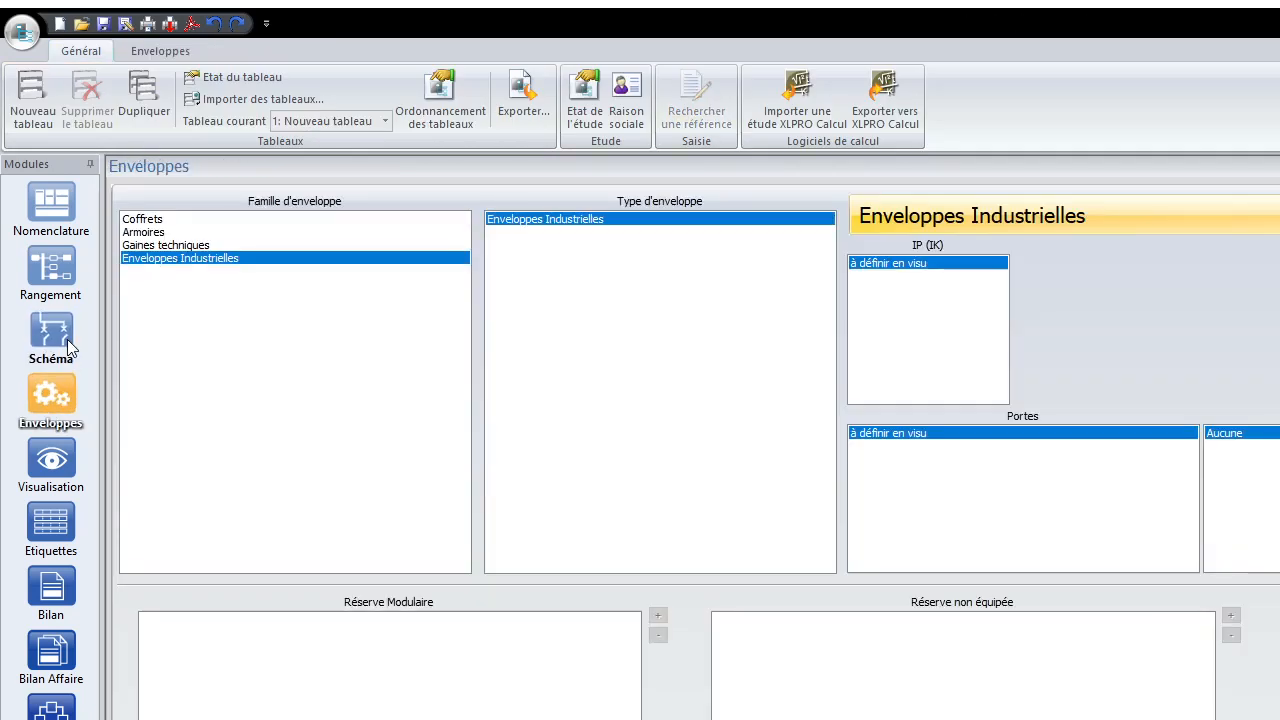
click(52, 208)
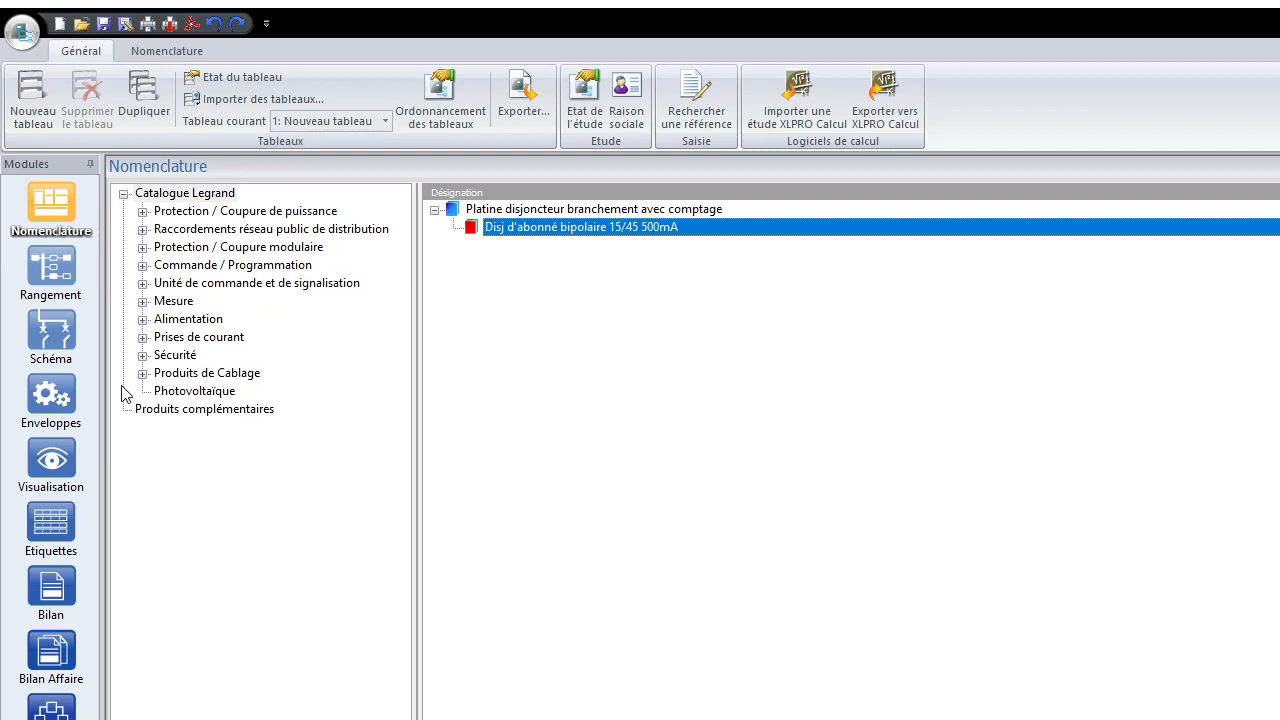
Choose a Gaines techniques enclosure of type Drivia système saillie with IP (IK) 30(5) in the Enveloppes module
click(62, 396)
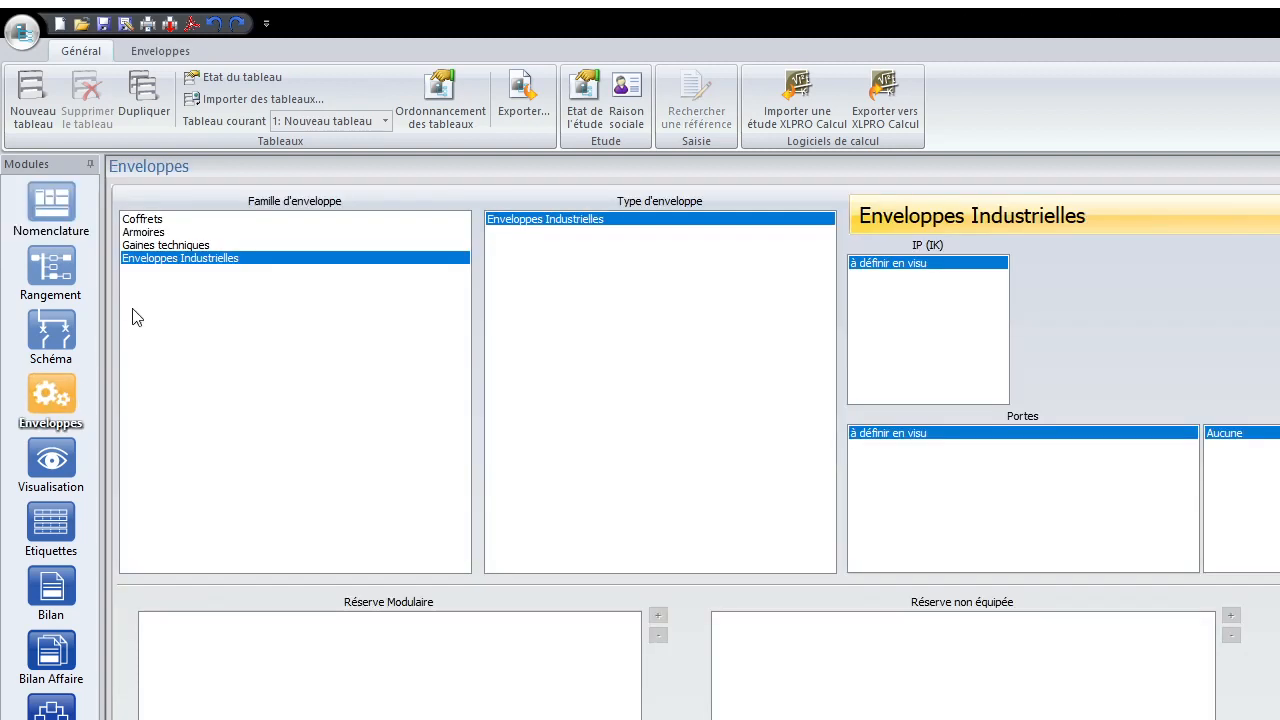
click(165, 221)
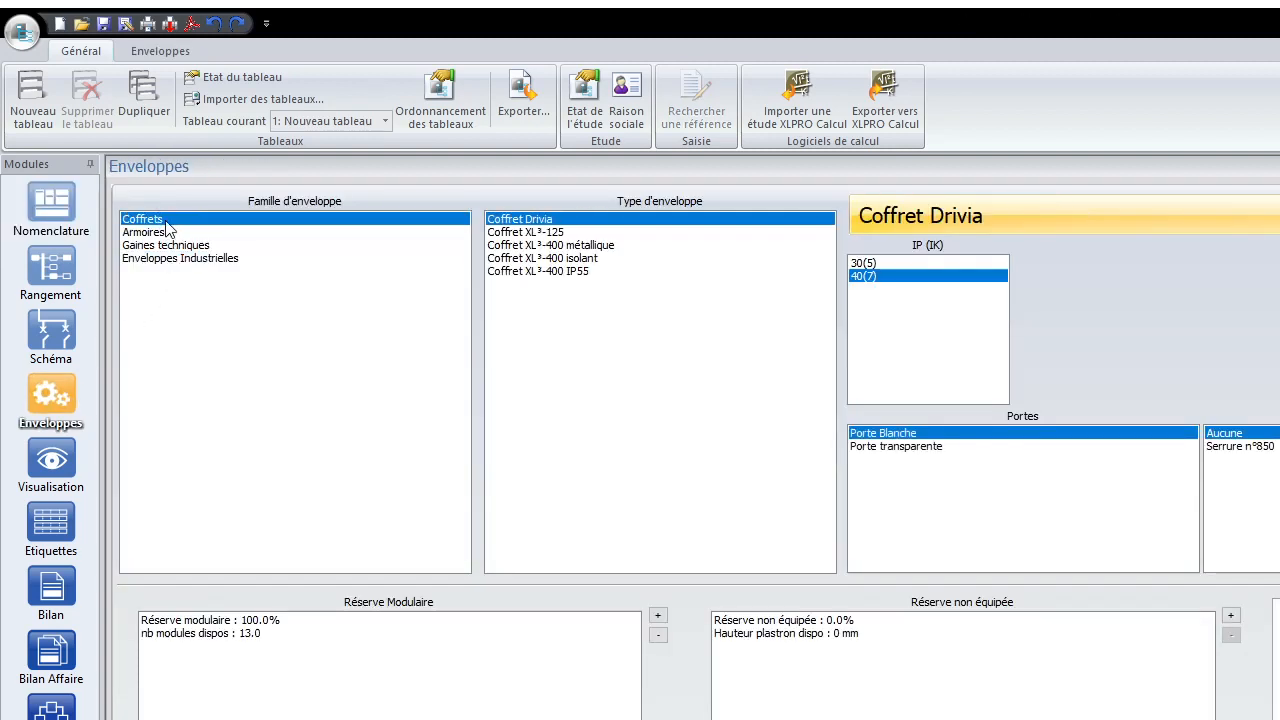
click(157, 234)
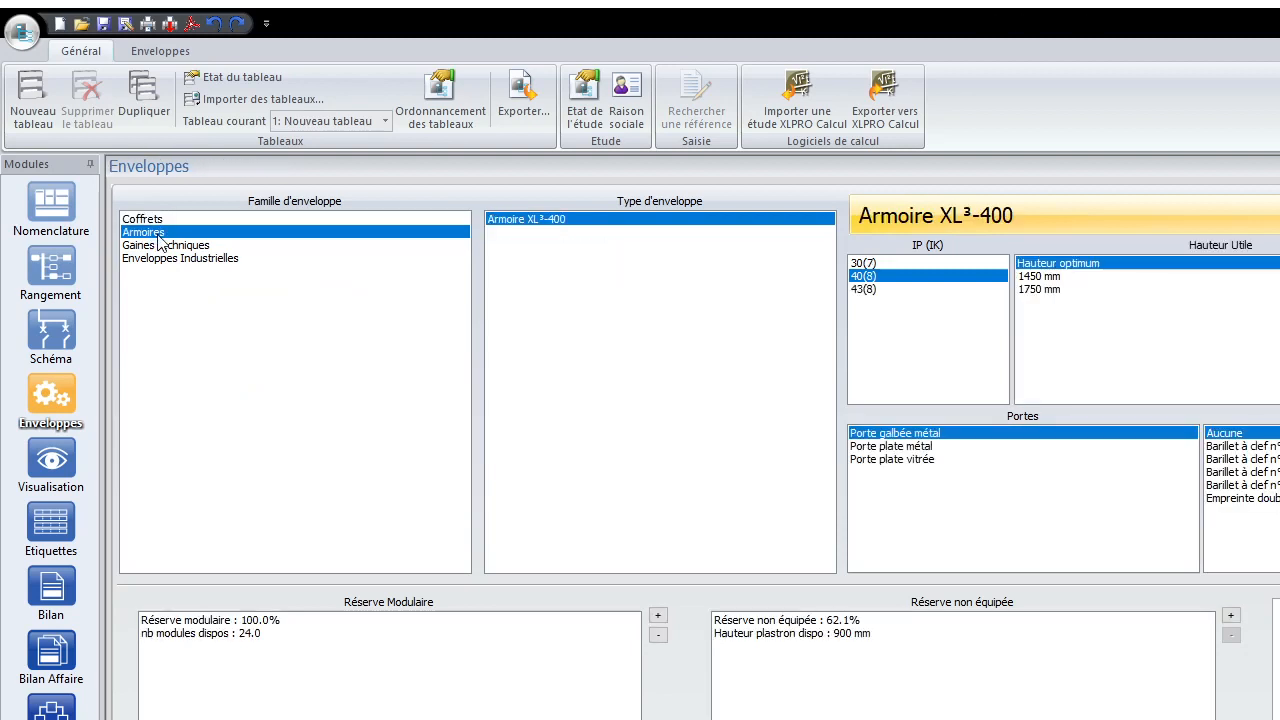
click(172, 247)
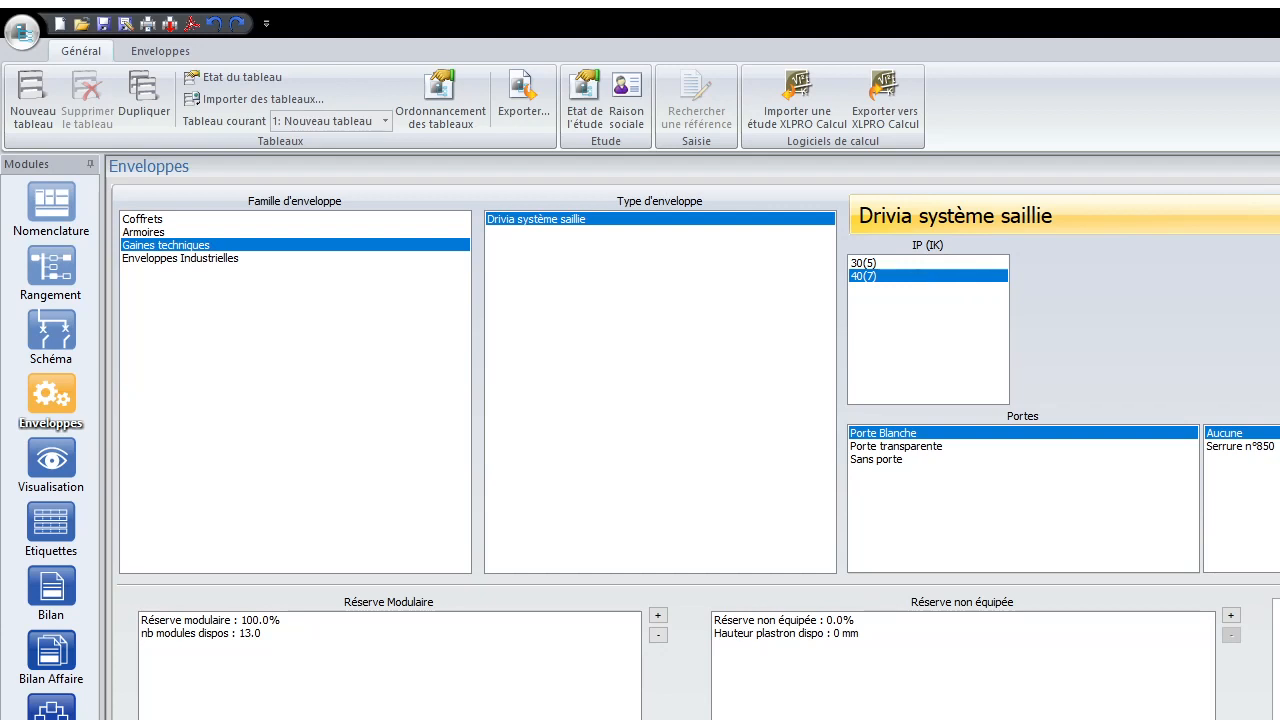
click(888, 264)
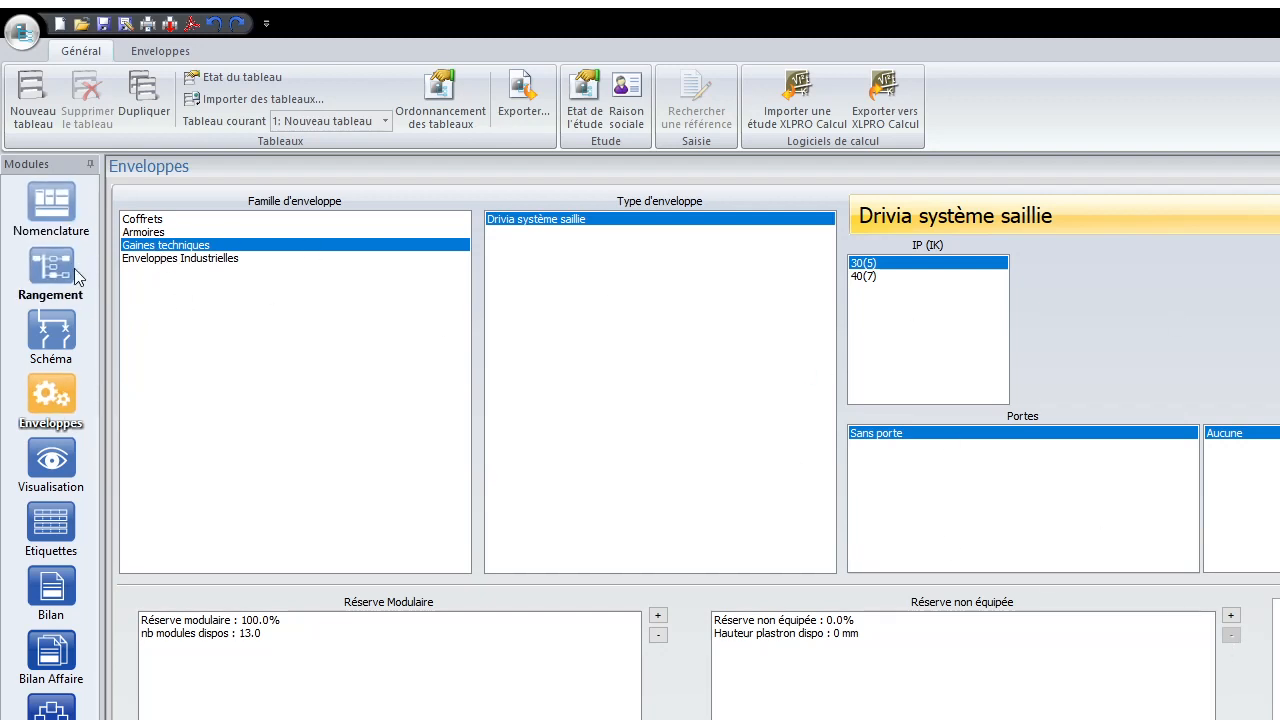
Add three Inter diff DX³ 2P 63A 30mA Type AC from Interrupteurs différentiels under Protection / Coupure modulaire
click(49, 214)
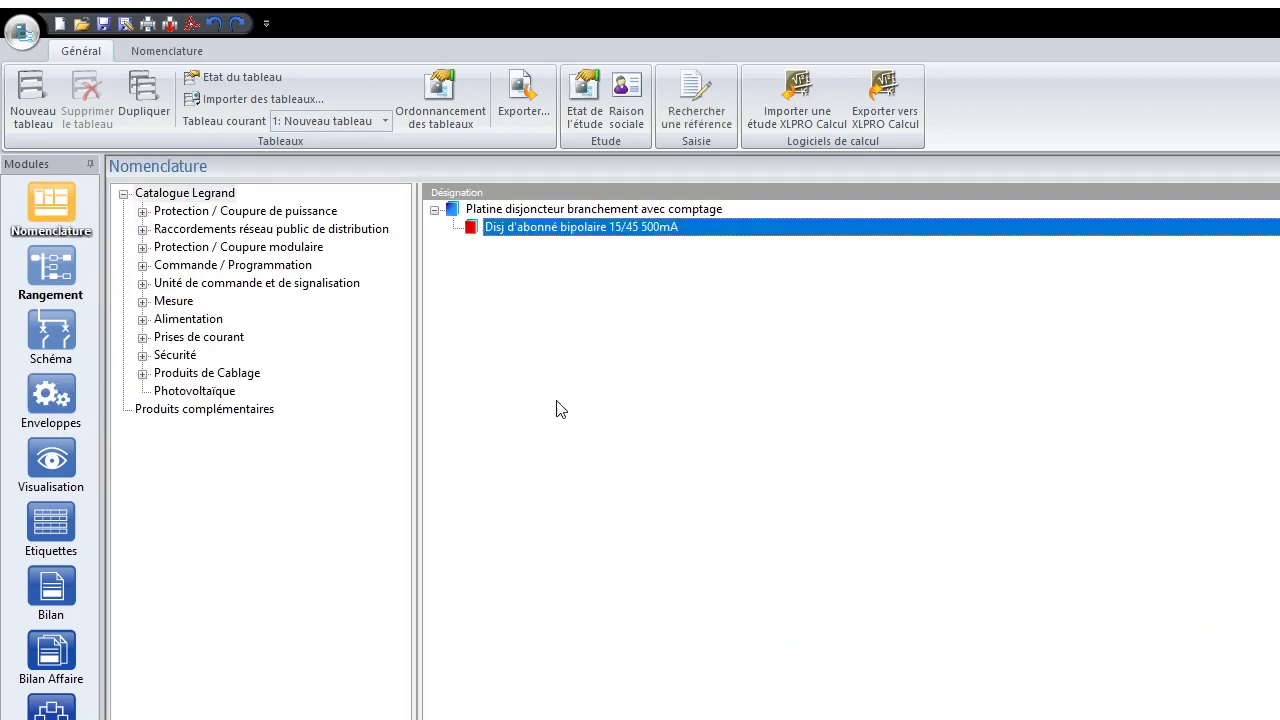
click(144, 248)
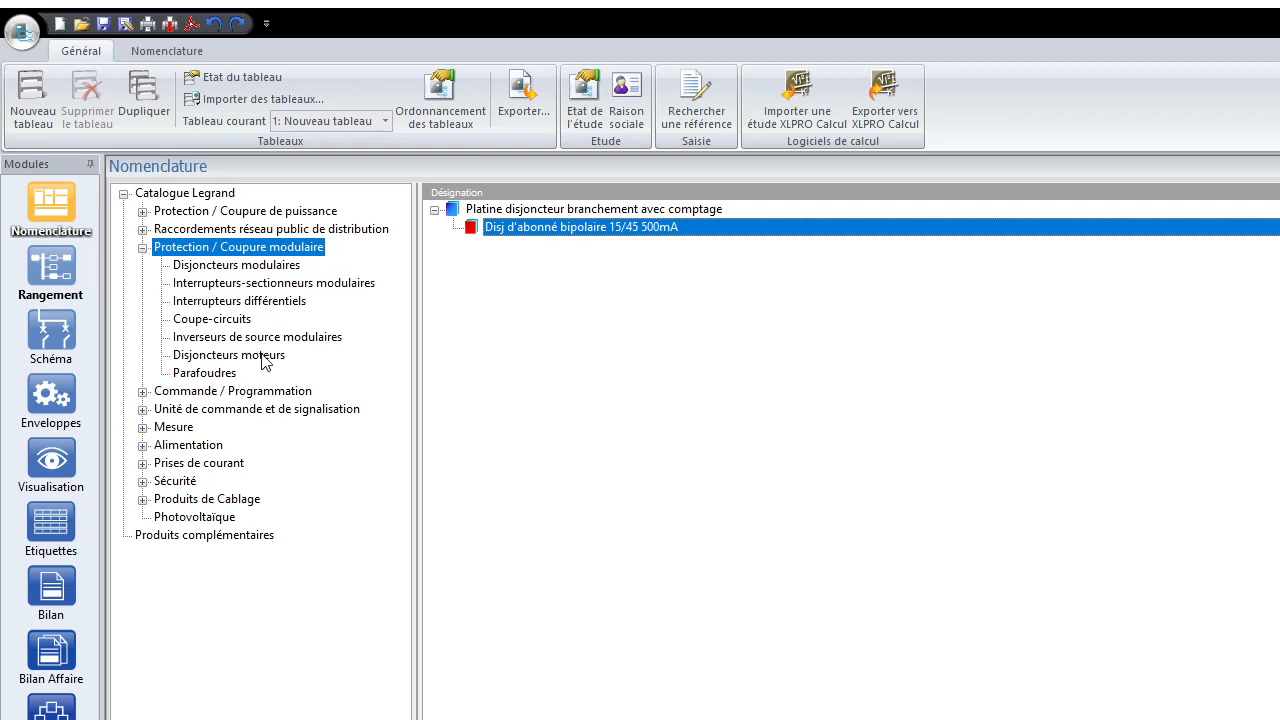
click(251, 302)
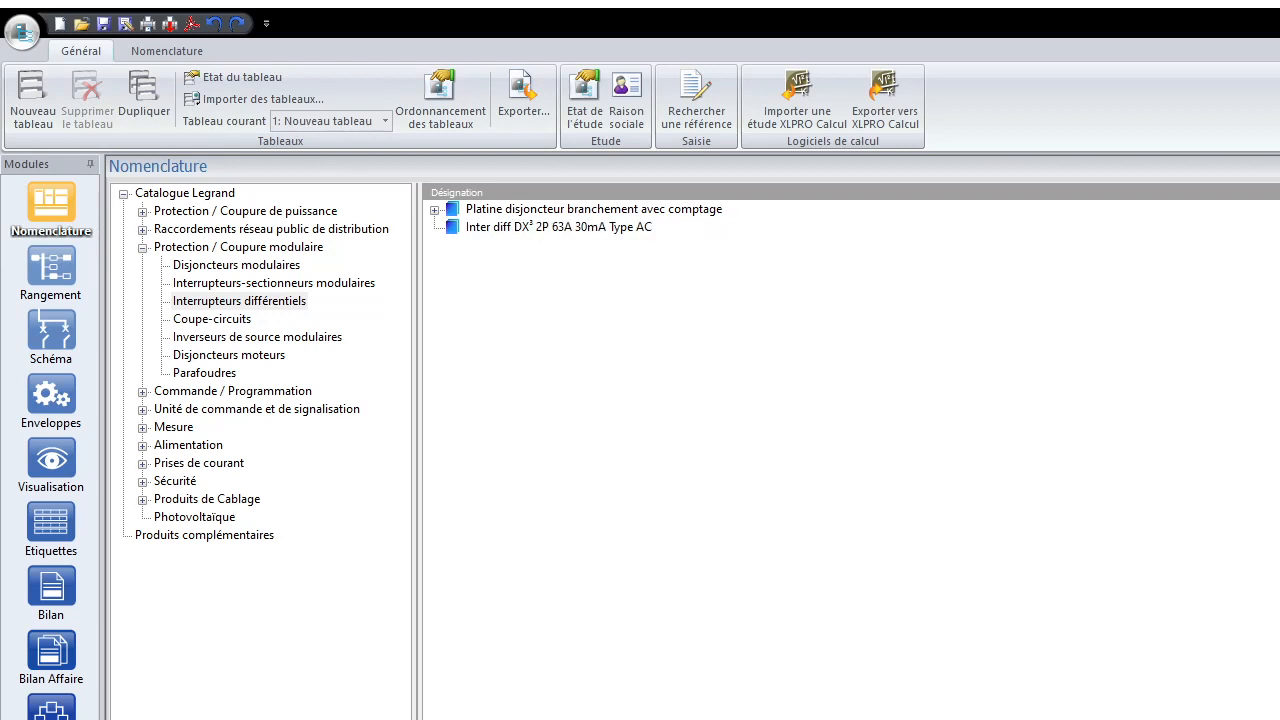
Space out the differential switches in the Rangement grid by moving I3 further down Niveau 3 and I2 to row 6
click(52, 268)
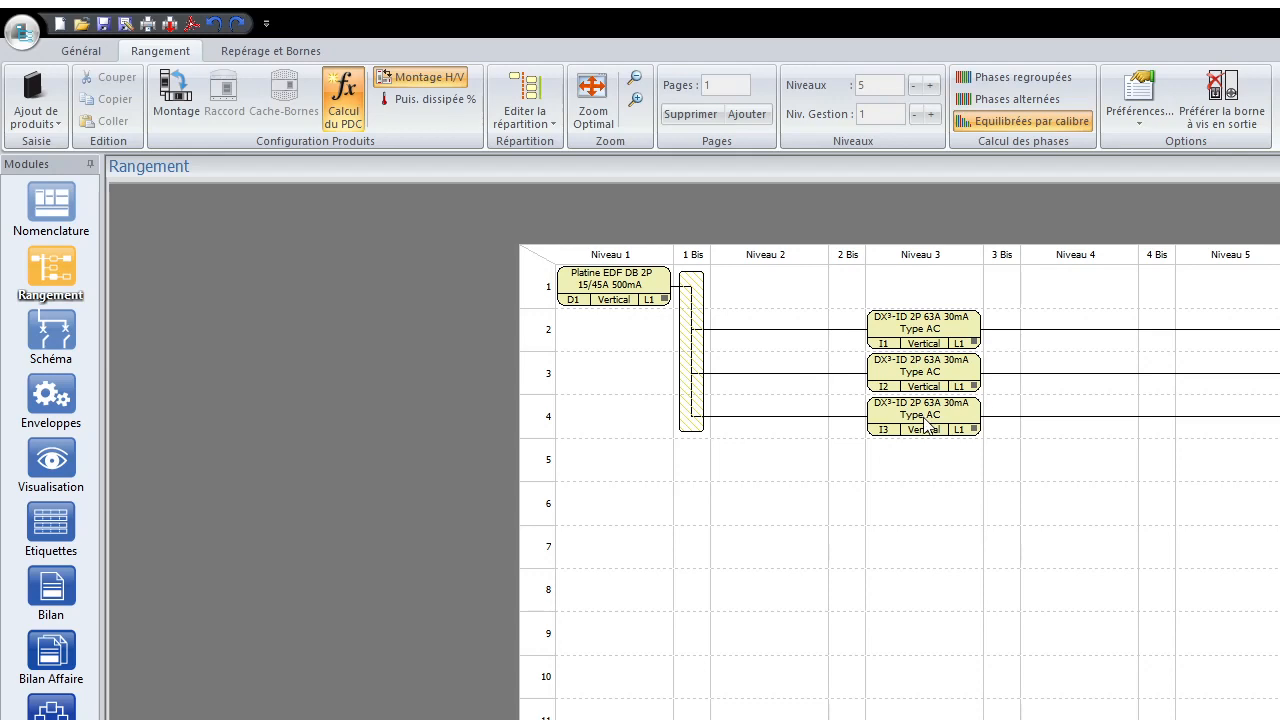
drag(925, 425, 943, 719)
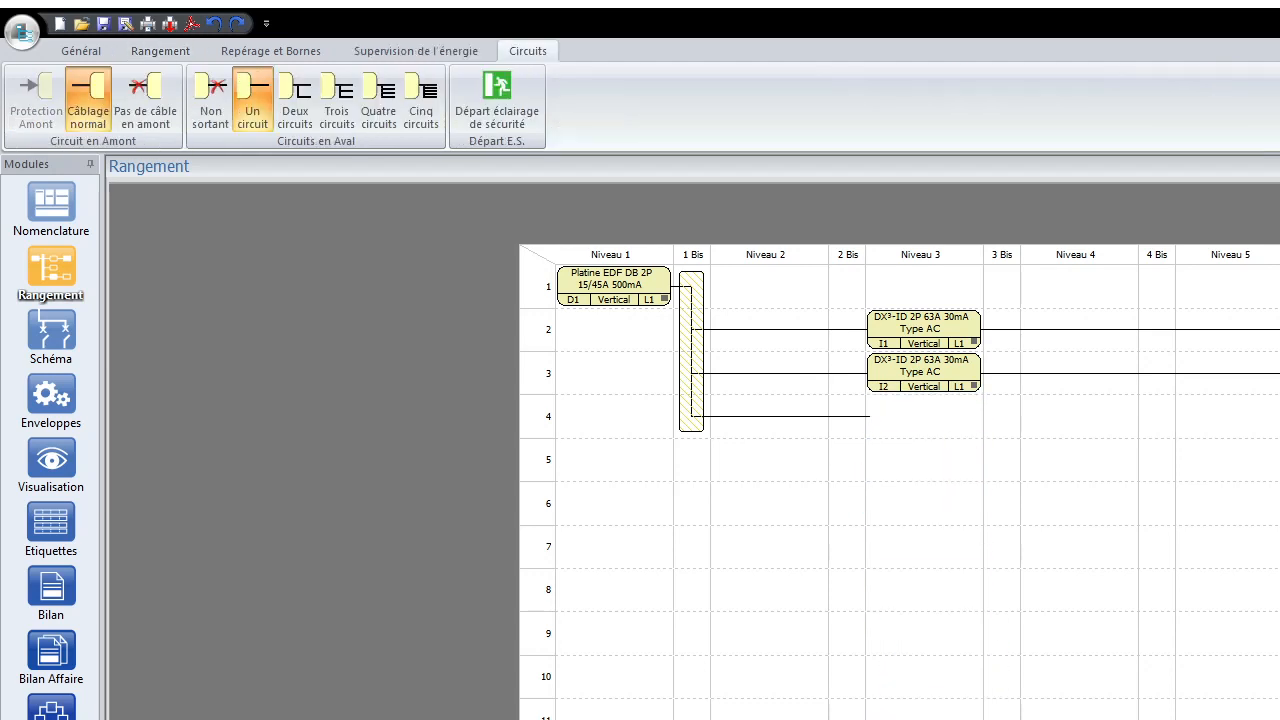
drag(920, 365, 920, 505)
click(144, 171)
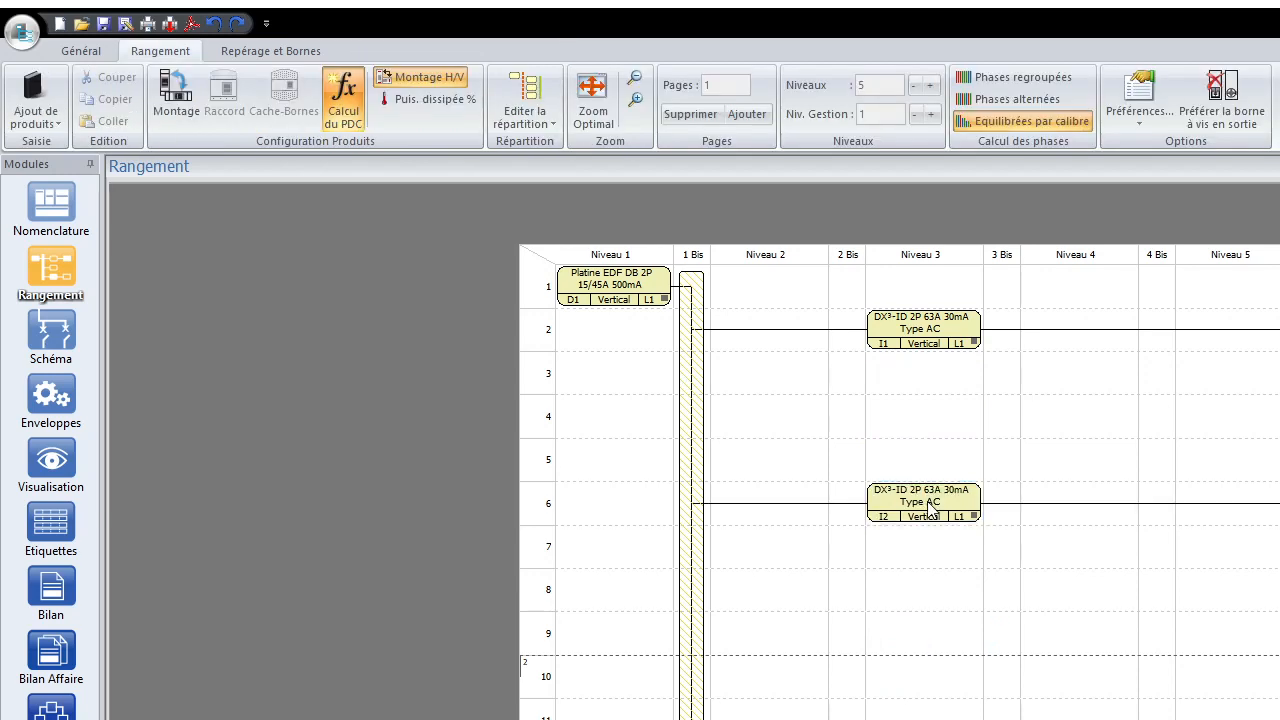
Add Disj DNX³ 4500/6kA 1P+N C 16A circuit breakers to the Nomenclature from the Disjoncteurs modulaires category
click(68, 204)
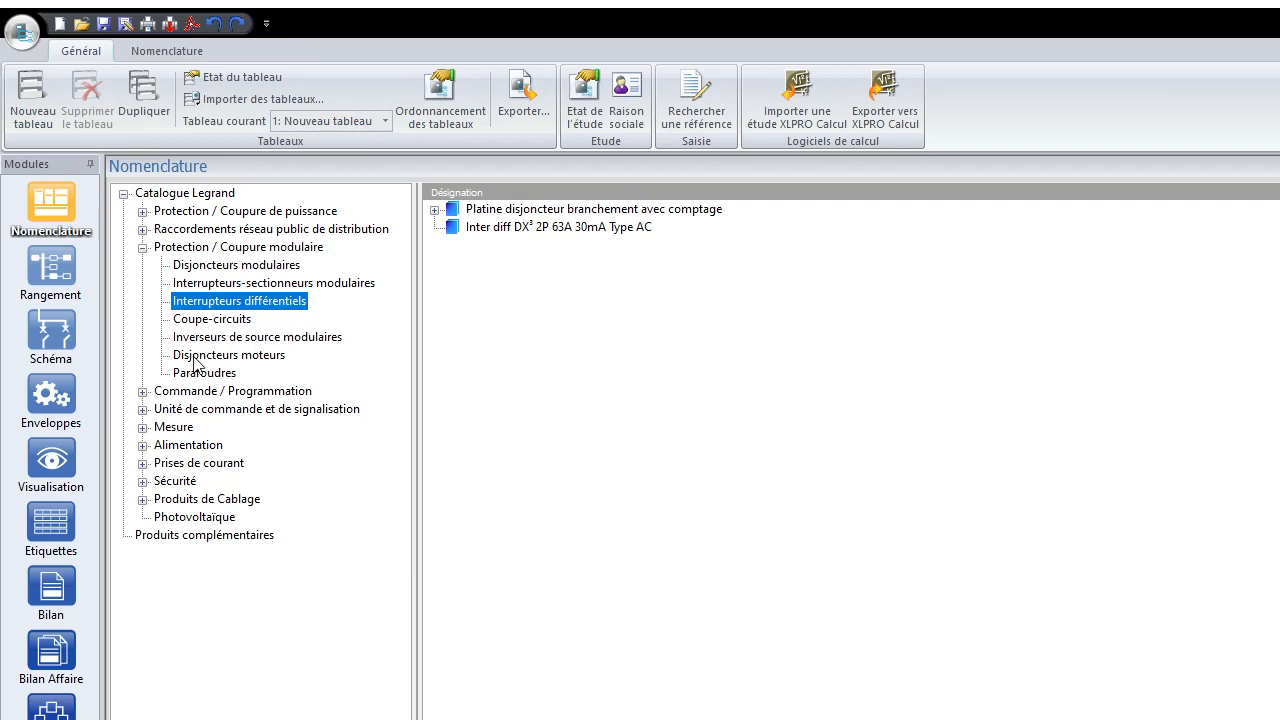
click(210, 321)
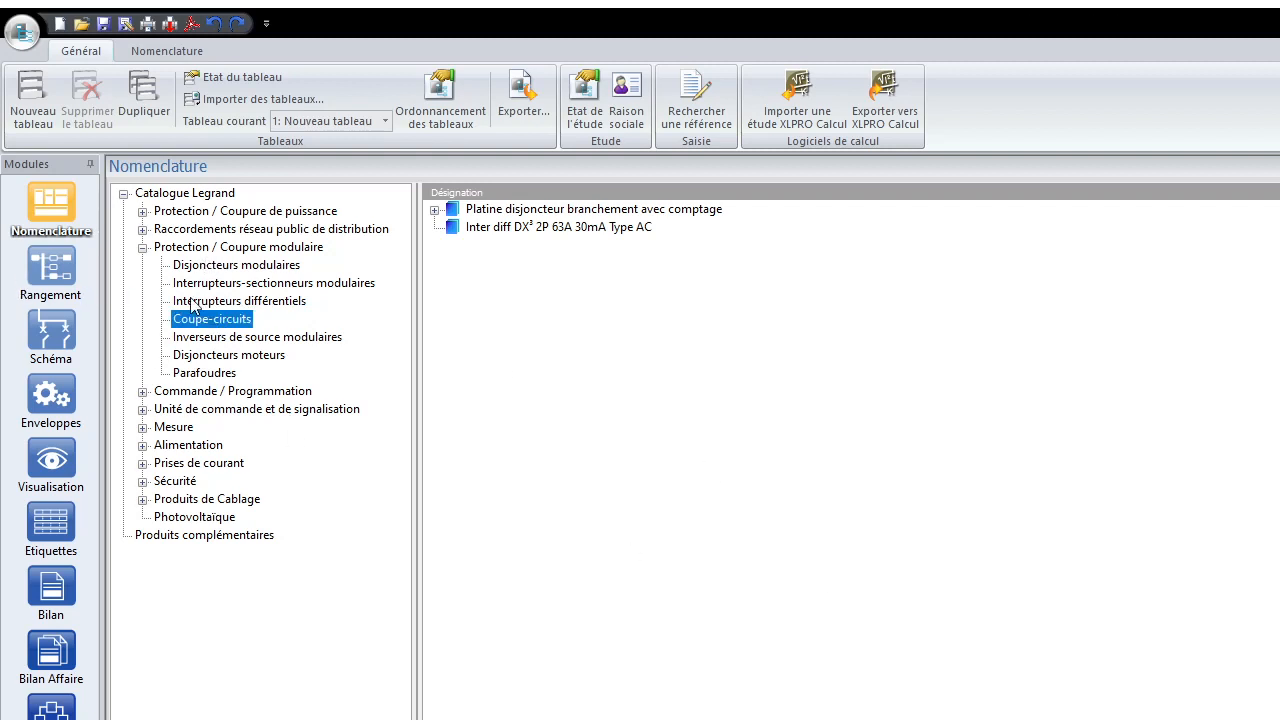
click(227, 358)
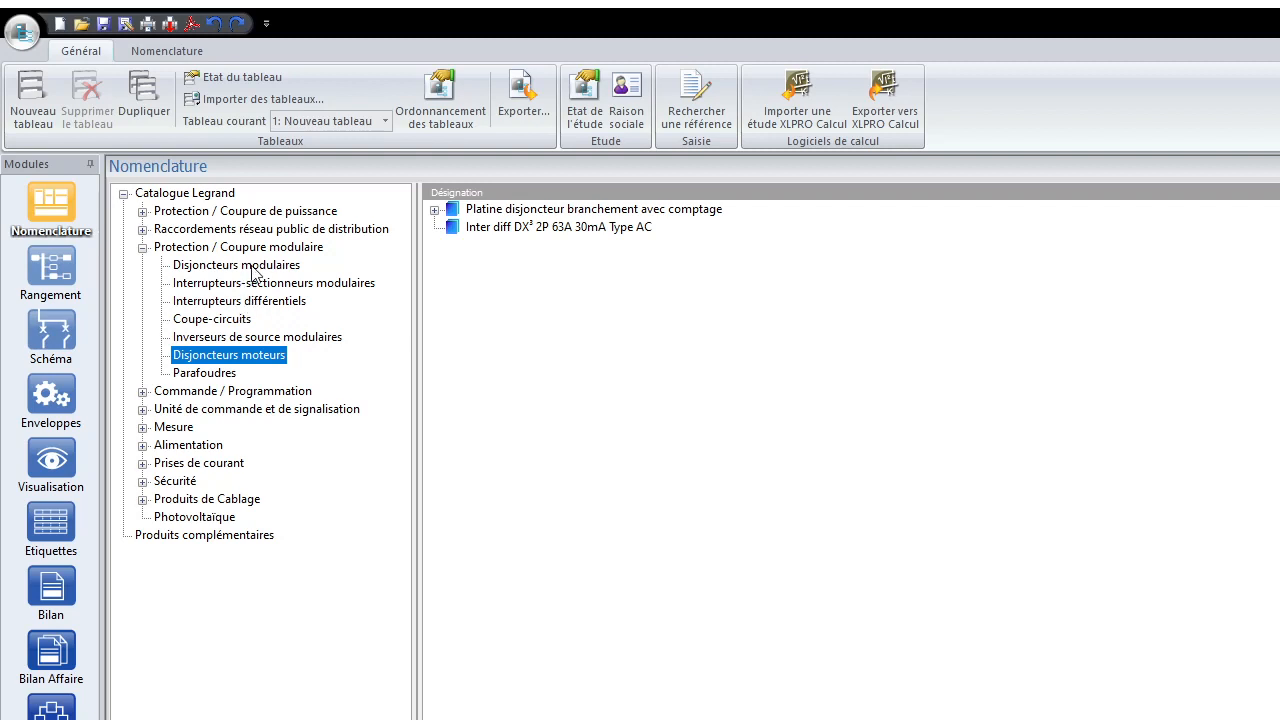
double_click(255, 249)
double_click(257, 252)
click(257, 266)
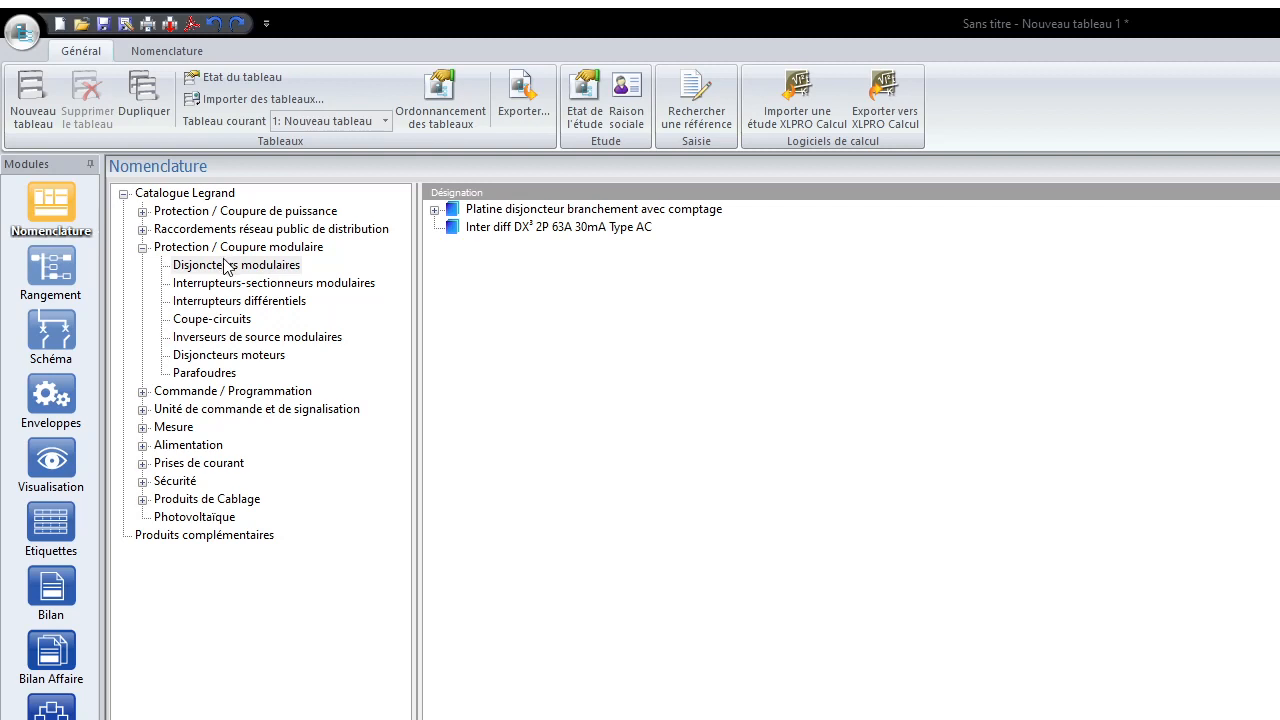
click(216, 265)
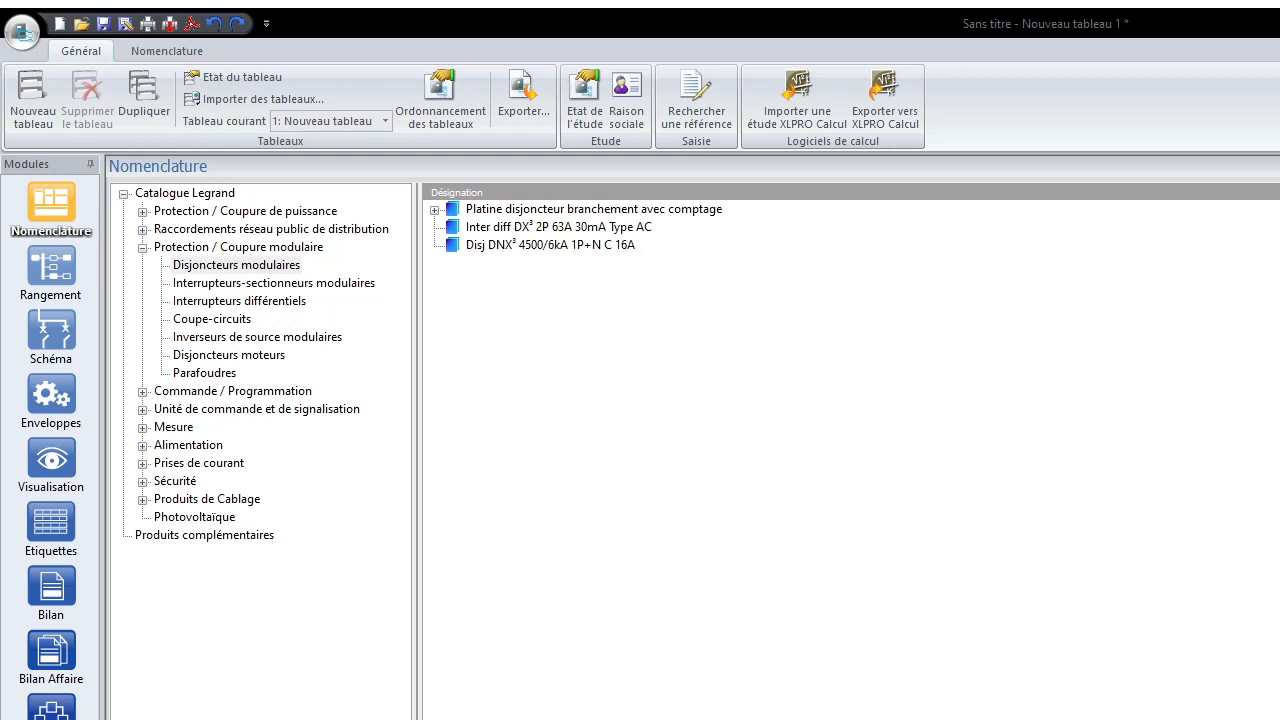
Place DNX³ 16A breakers at Niveau 4 of the Rangement grid, in row 3 downstream of I1 and row 7 downstream of I2
click(62, 272)
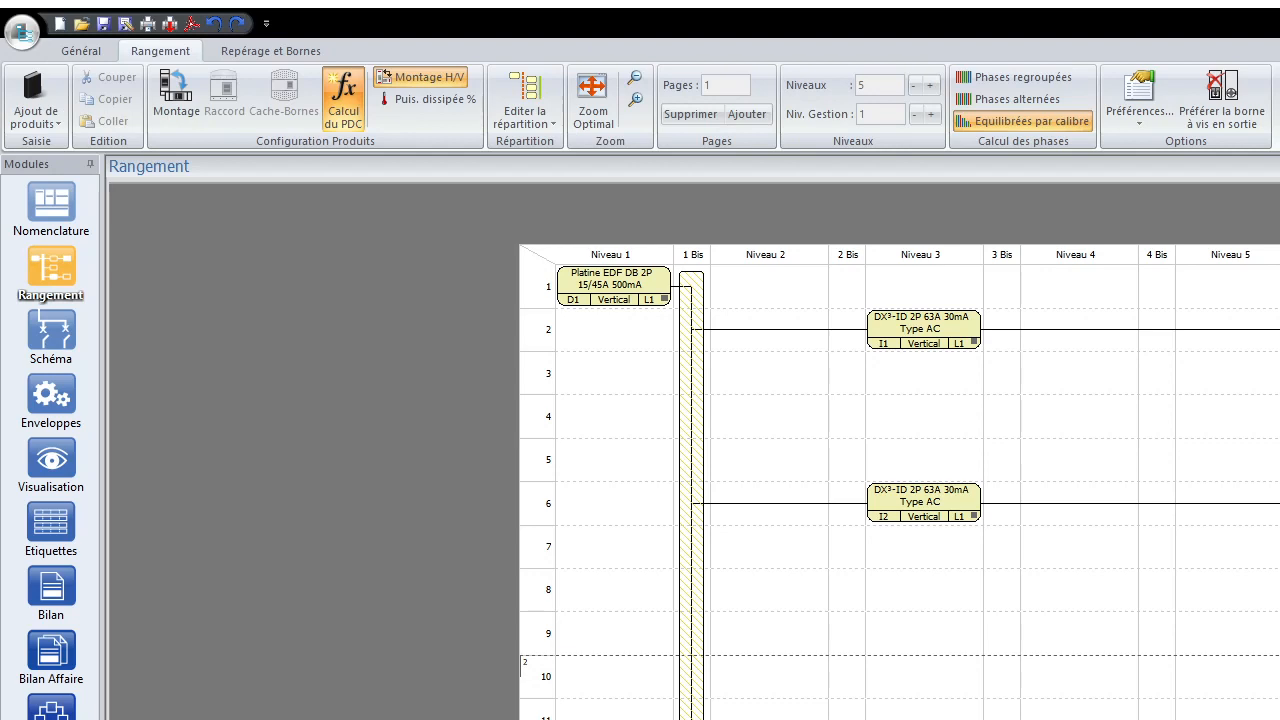
drag(1134, 718, 1101, 372)
drag(1140, 718, 1062, 548)
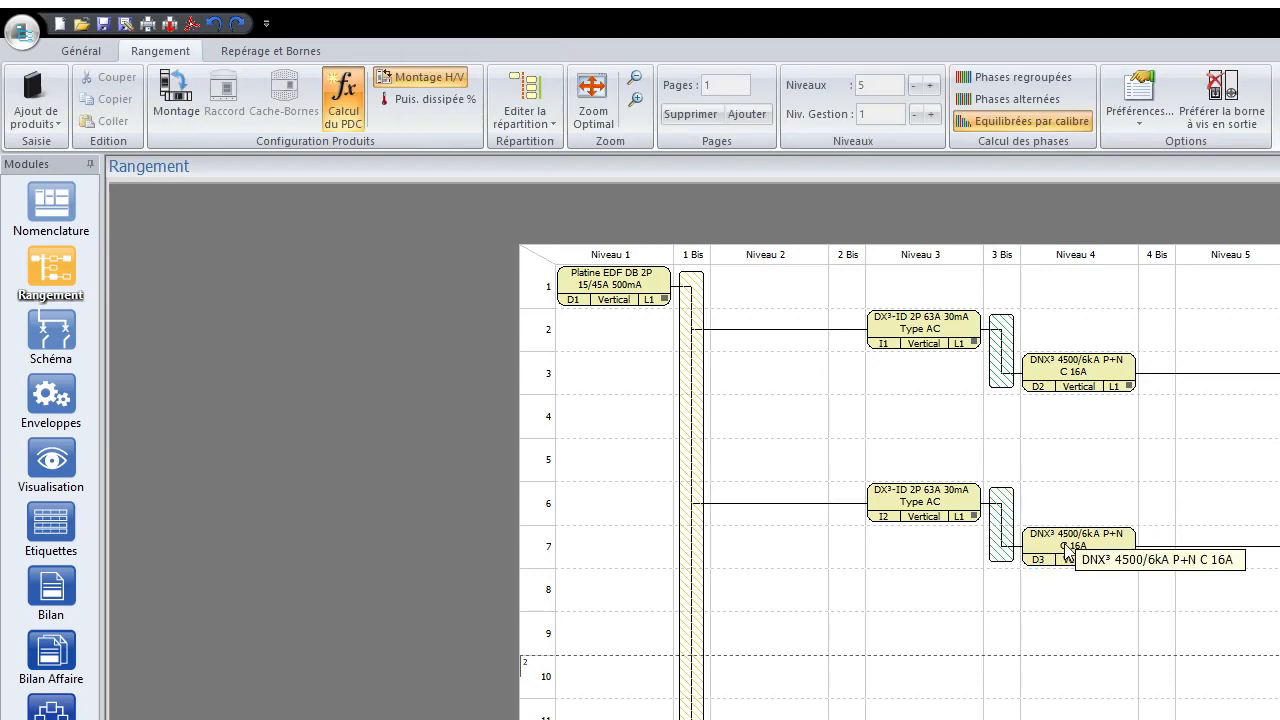
Label the D2 breaker's Désignation in the Schéma title block as "lumière chambre celleier"
click(52, 333)
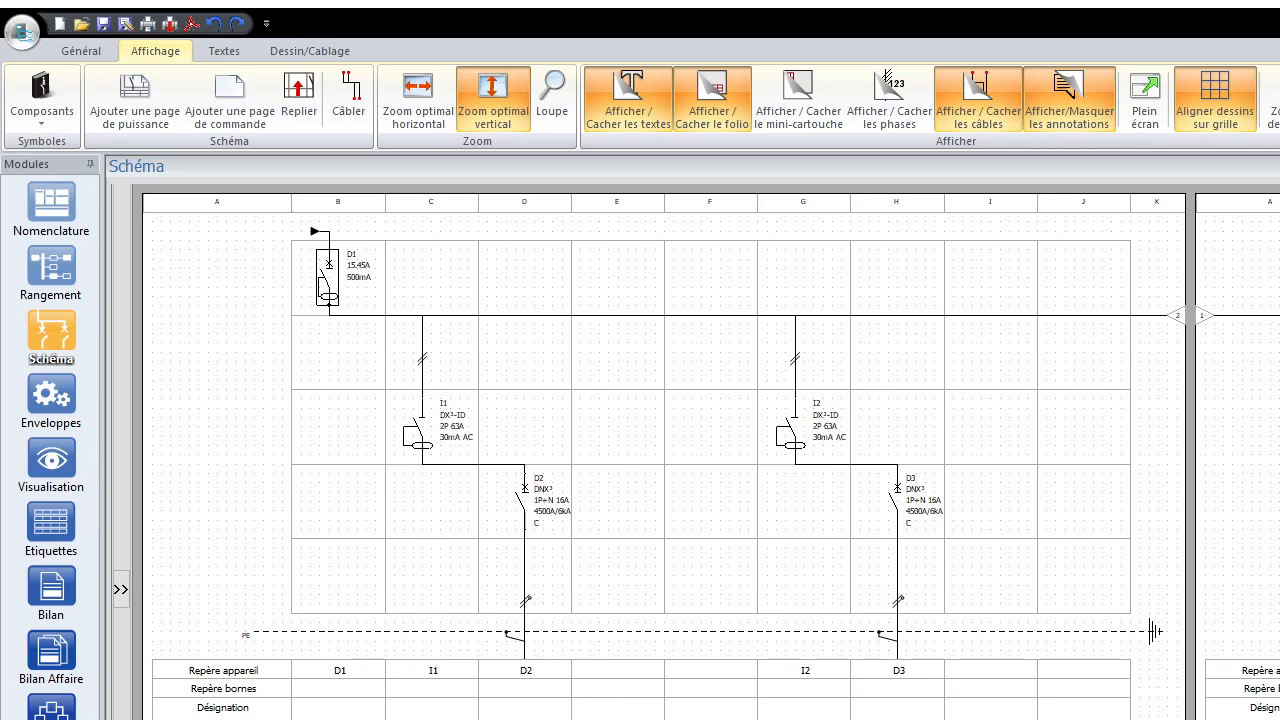
click(432, 709)
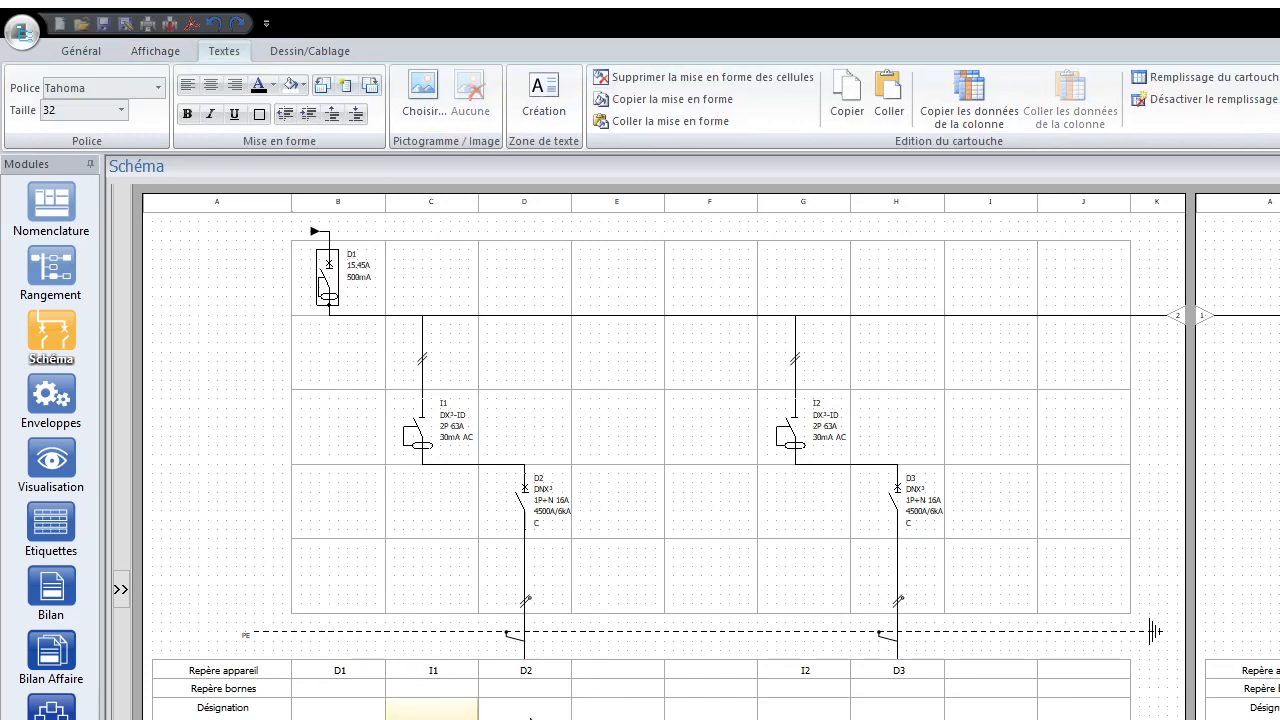
click(525, 709)
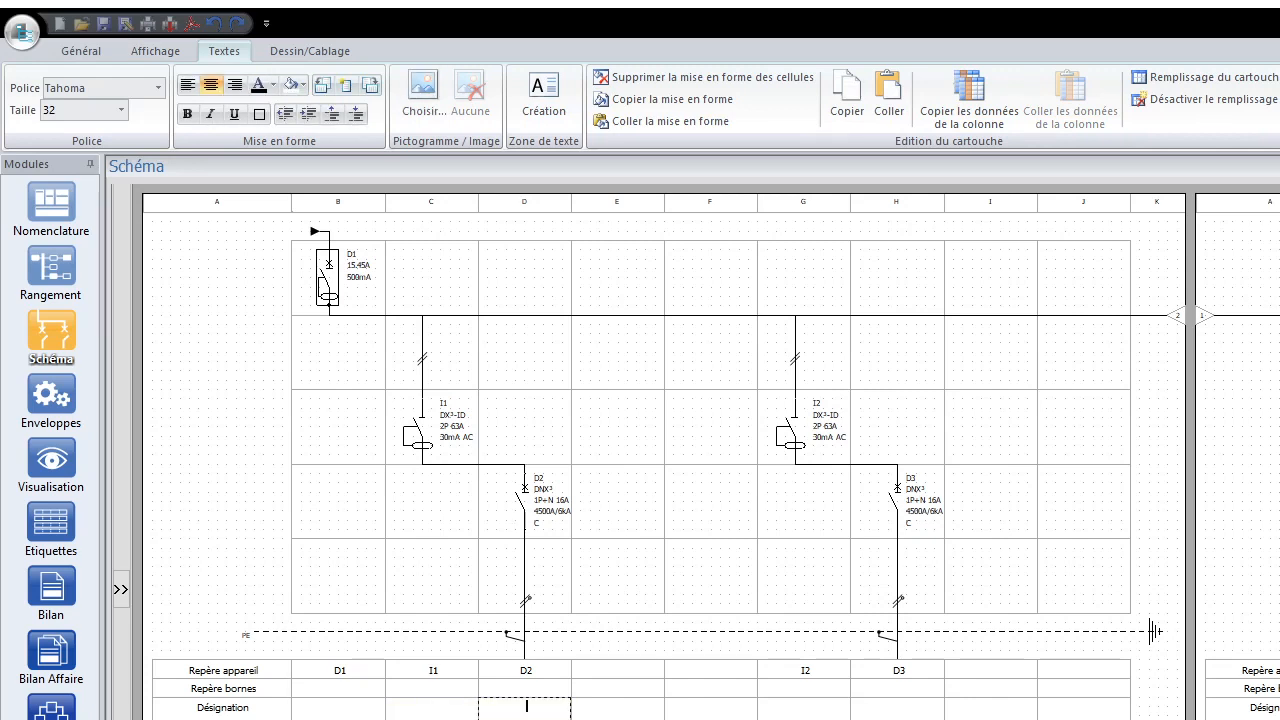
text(lu)
text(mière)
text( chambre)
text(celle)
text(ier)
click(622, 715)
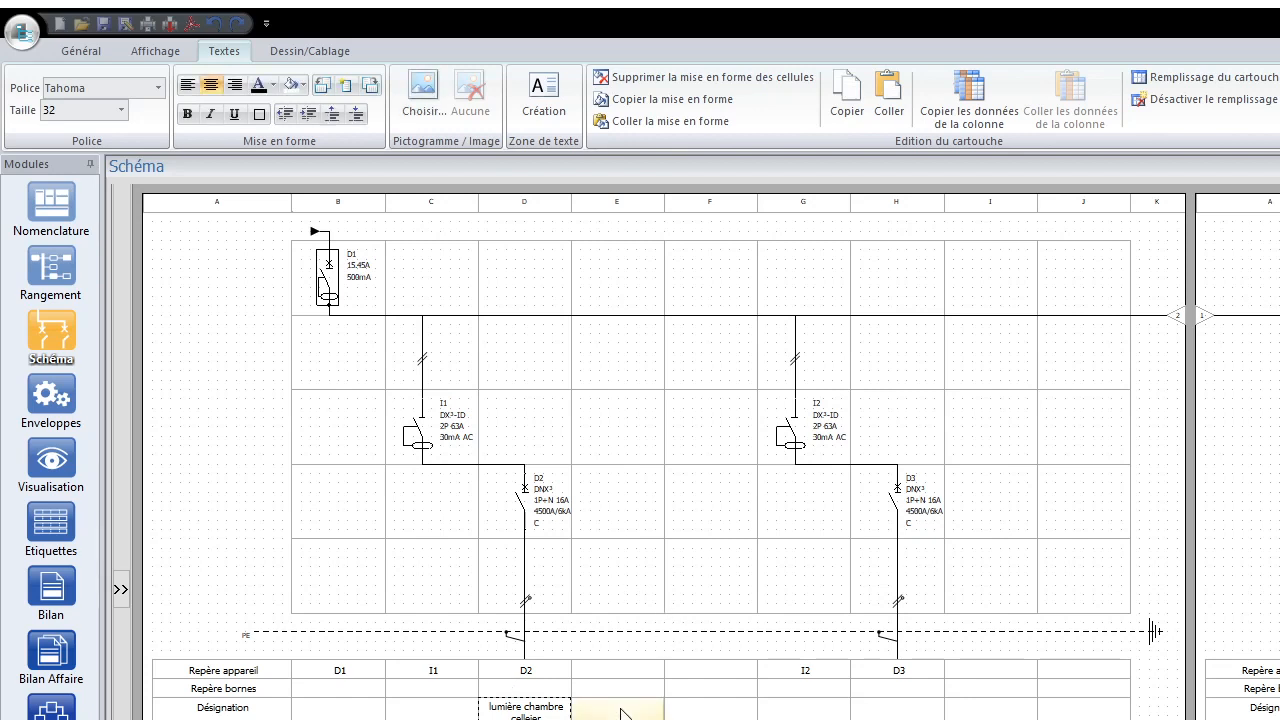
click(585, 335)
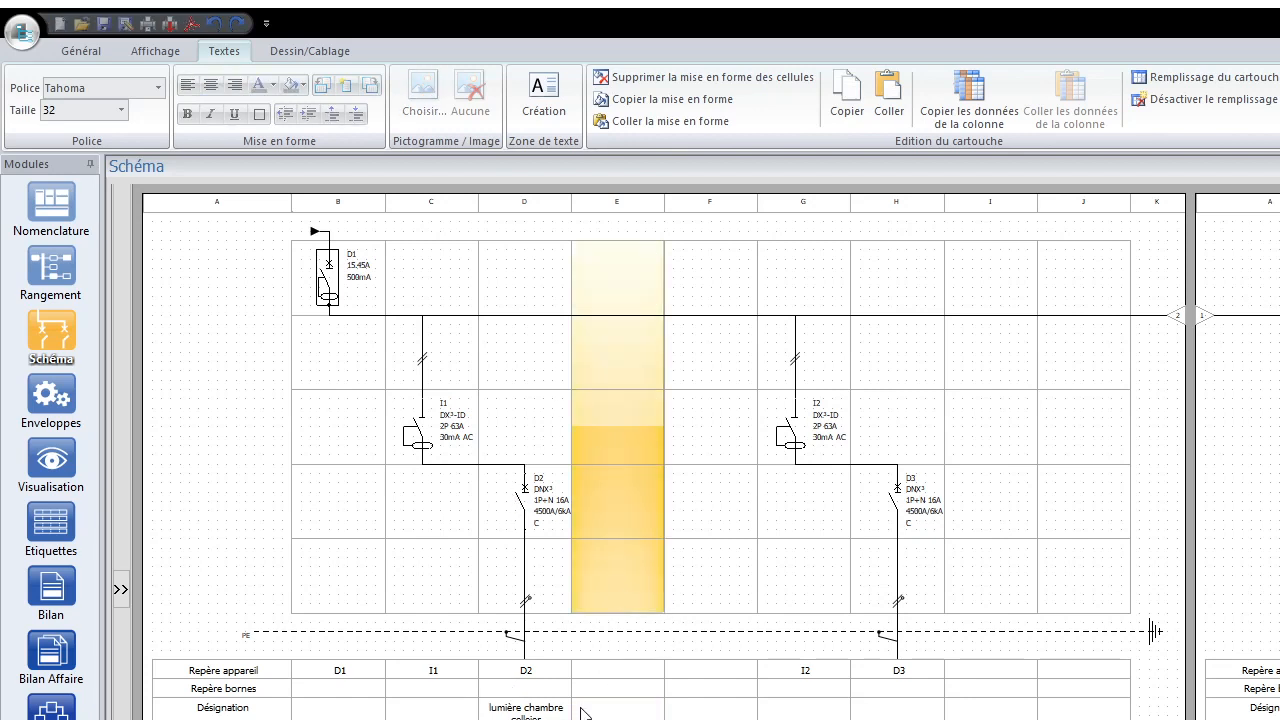
click(618, 715)
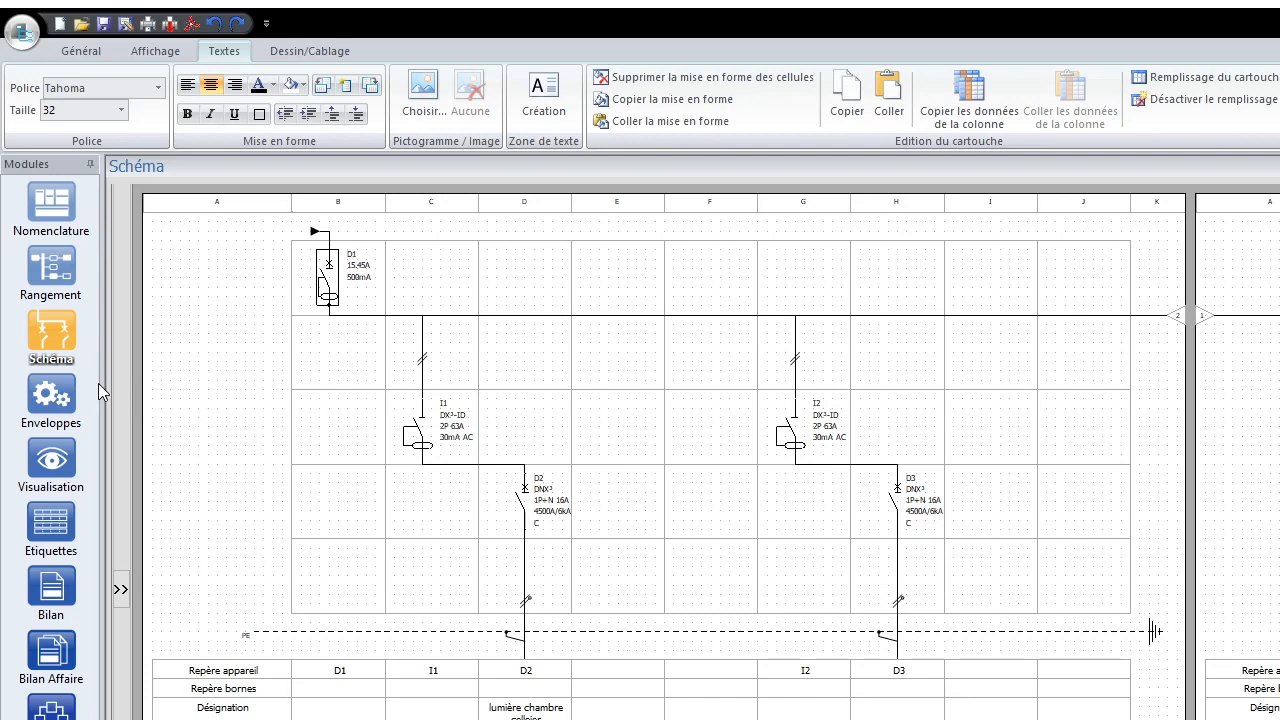
Add Disj DNX³ 4500/6kA 1P+N breakers rated C 20A, C 2A and C 32A to the Nomenclature from Disjoncteurs modulaires
click(53, 213)
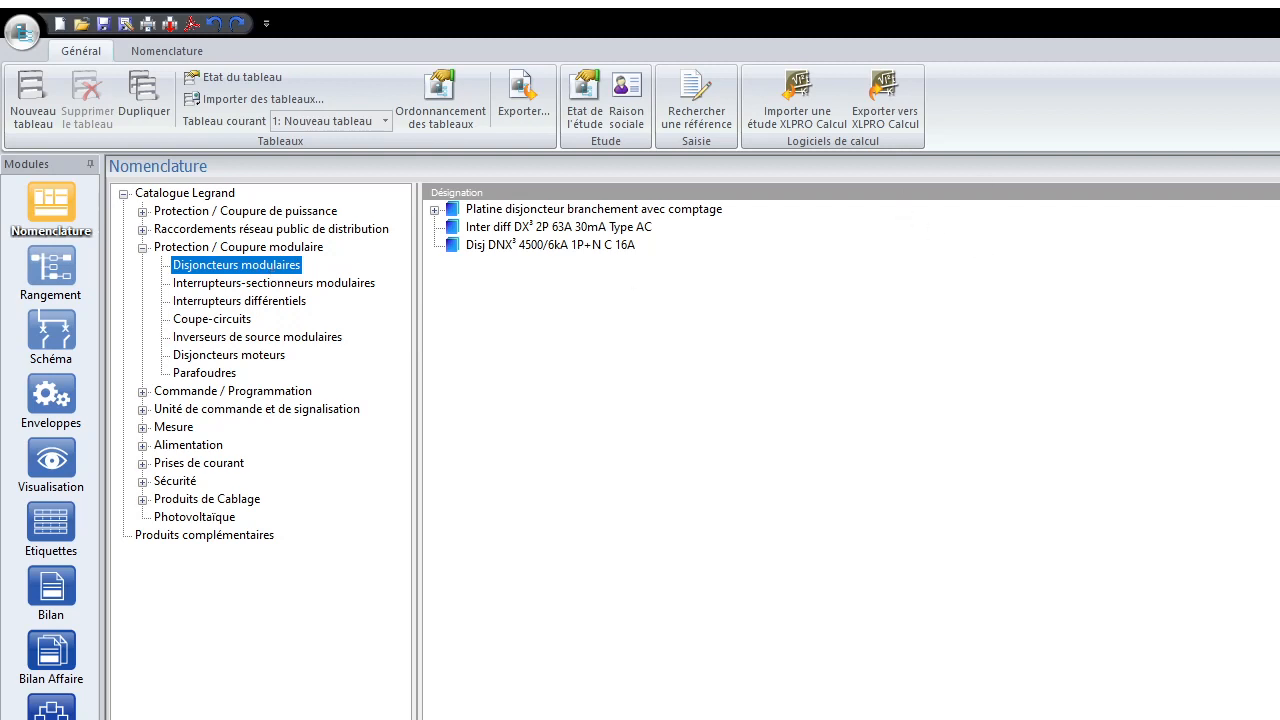
double_click(213, 264)
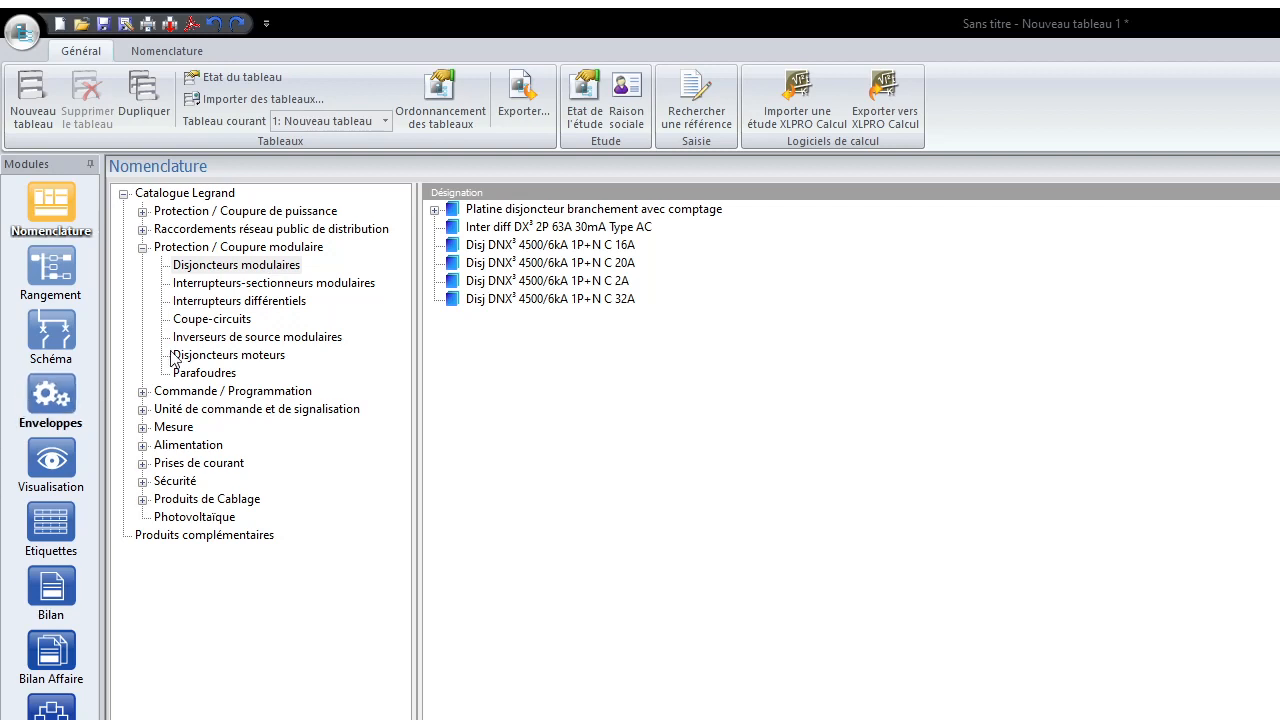
Examine the newly added DNX³ breakers grouped downstream of differential switch I3 in the Rangement grid
click(62, 270)
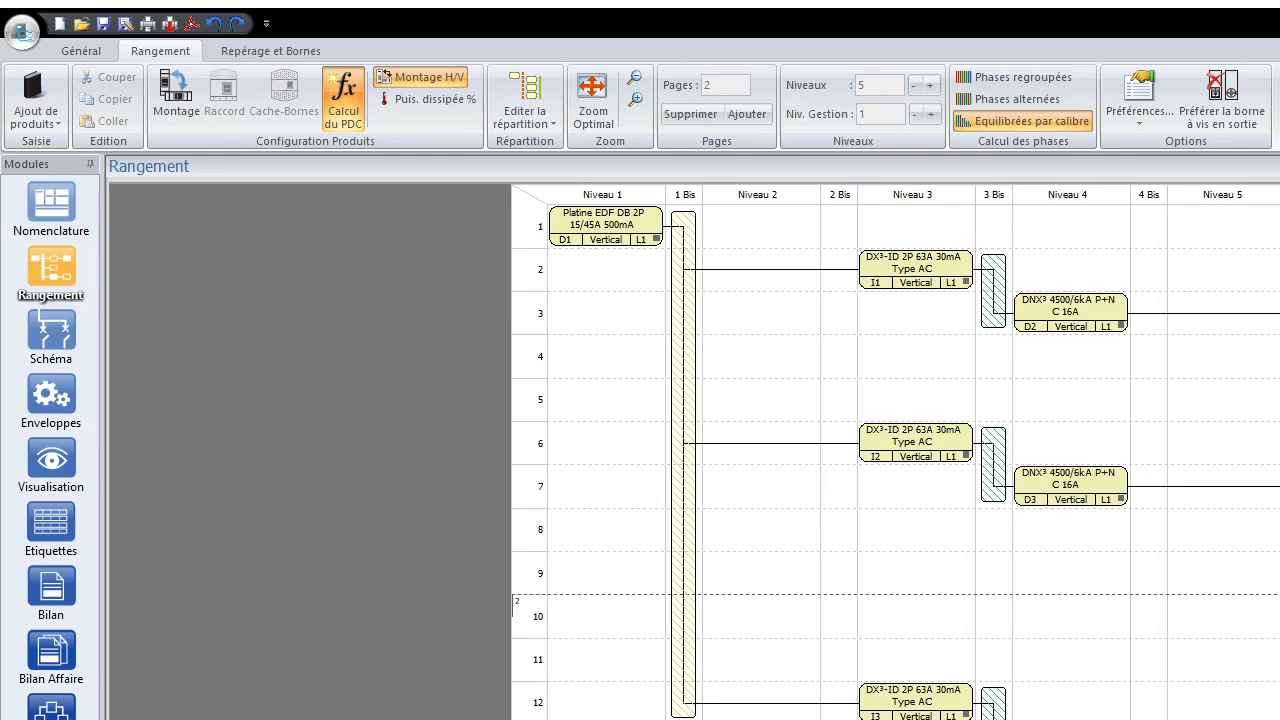
scroll(896, 452, down, 10)
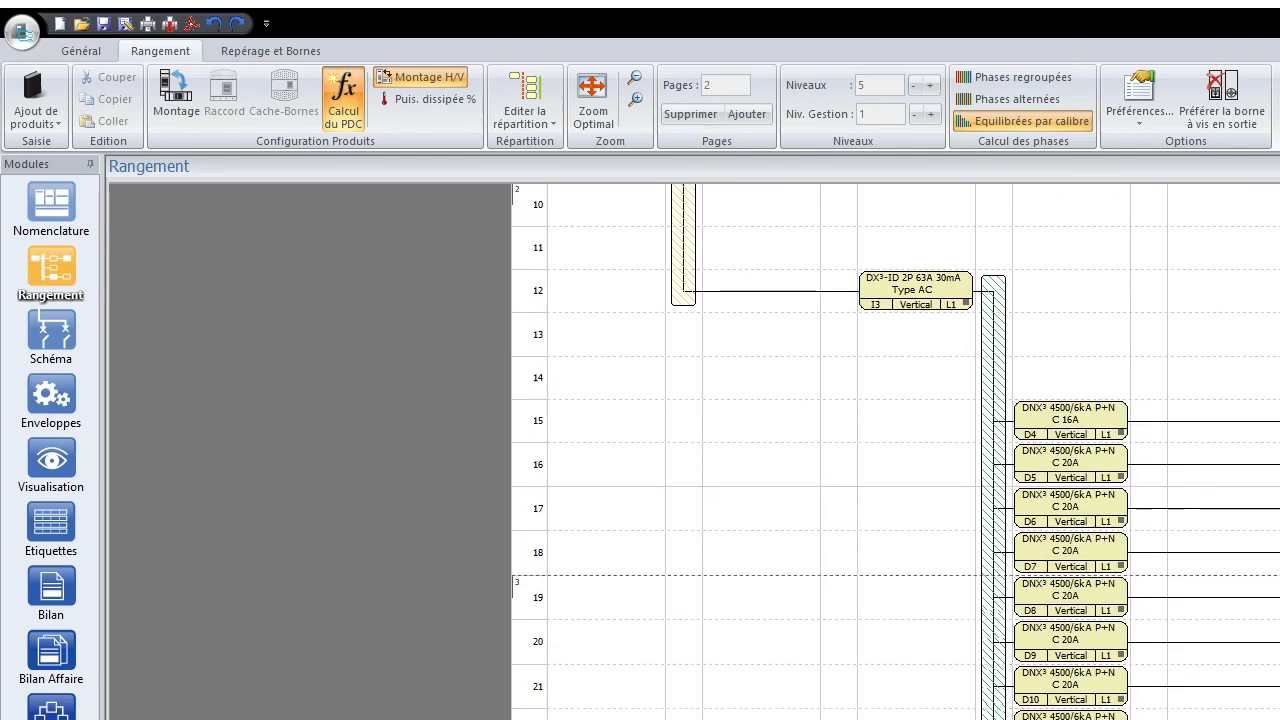
scroll(1085, 452, up, 1)
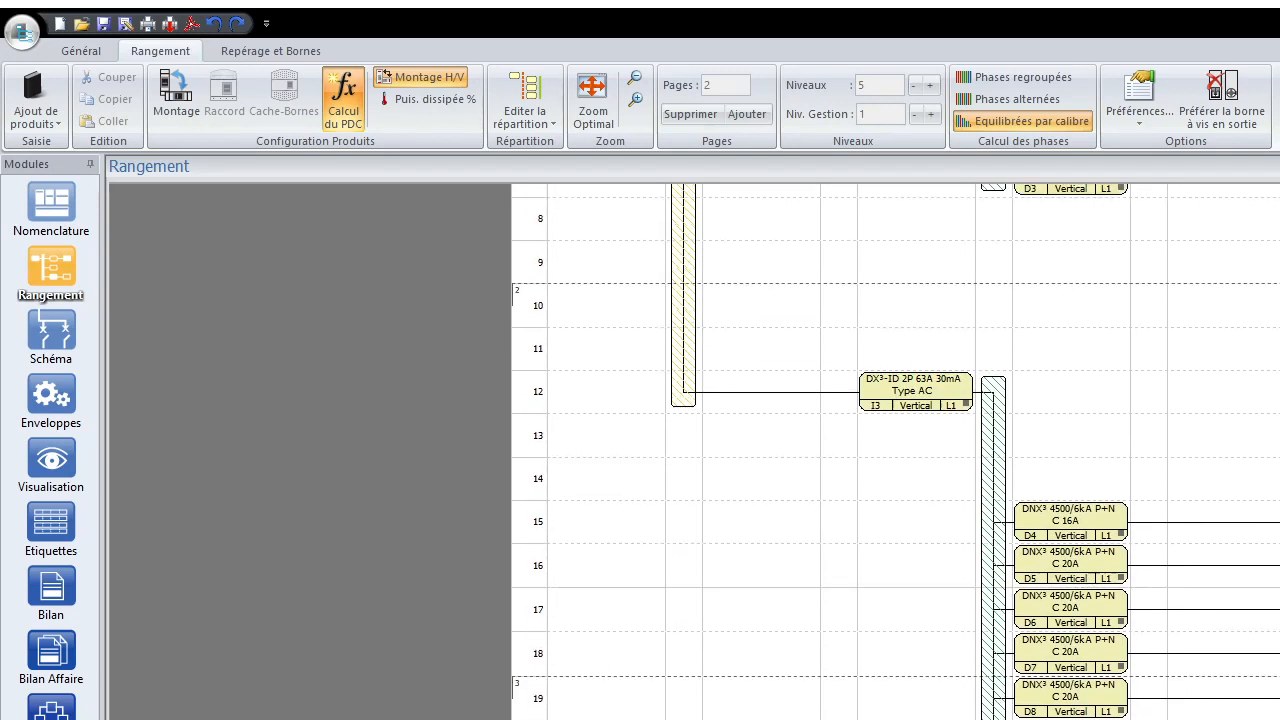
click(1060, 440)
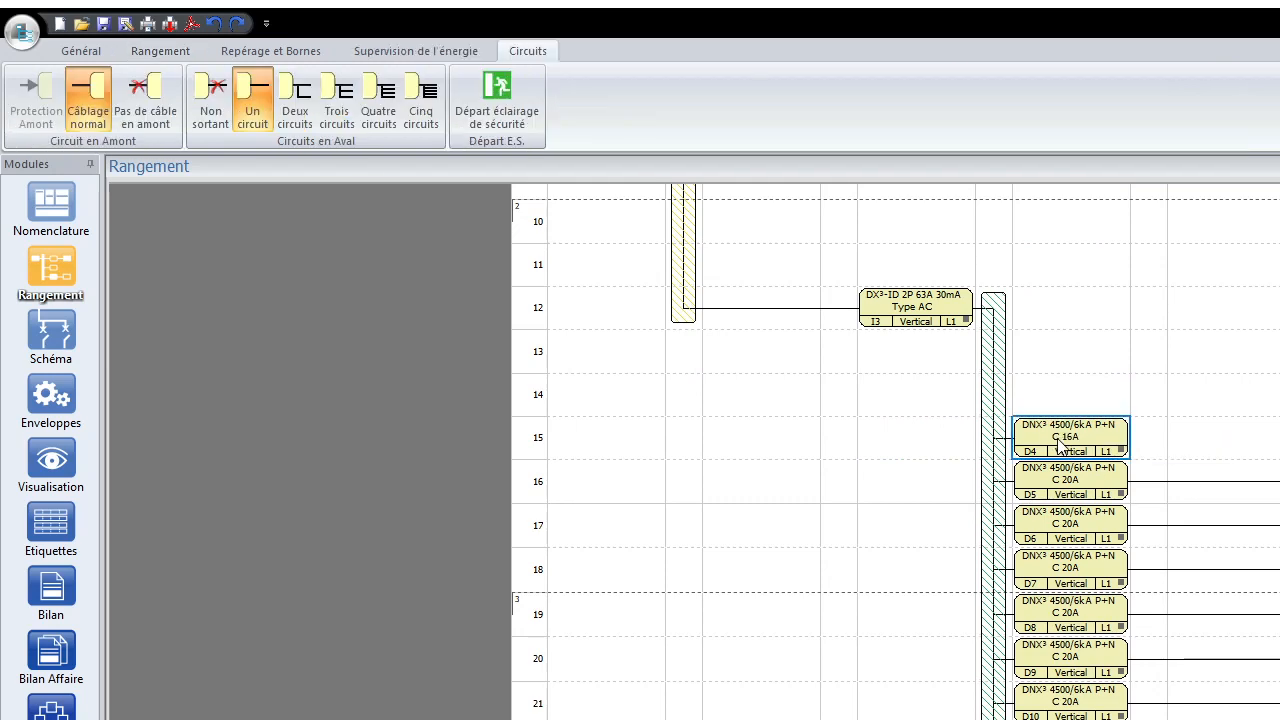
click(1098, 368)
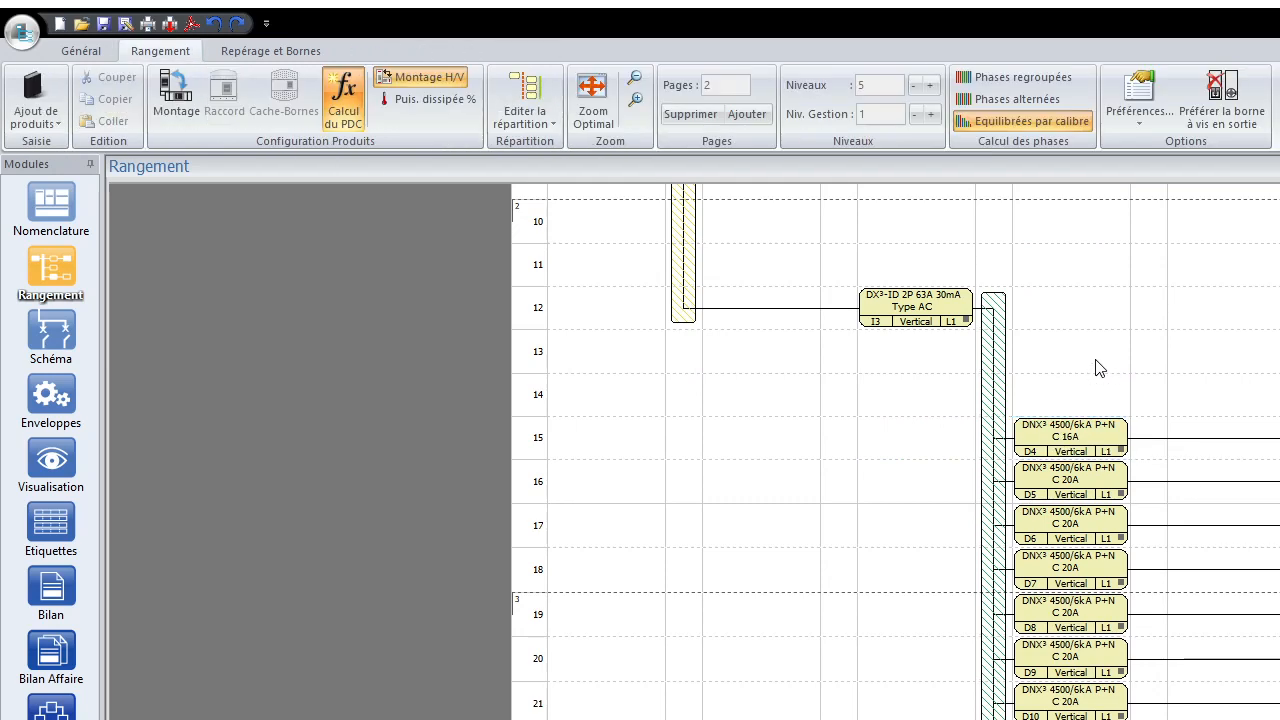
click(1099, 446)
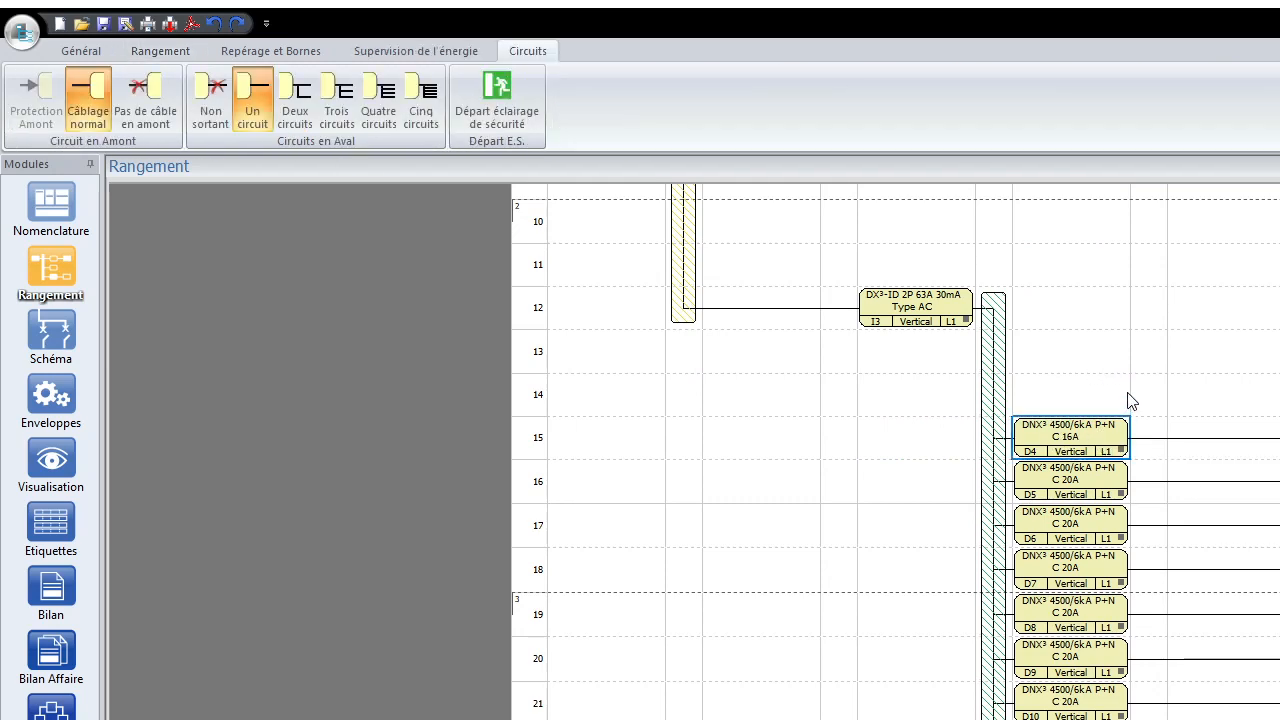
click(1201, 406)
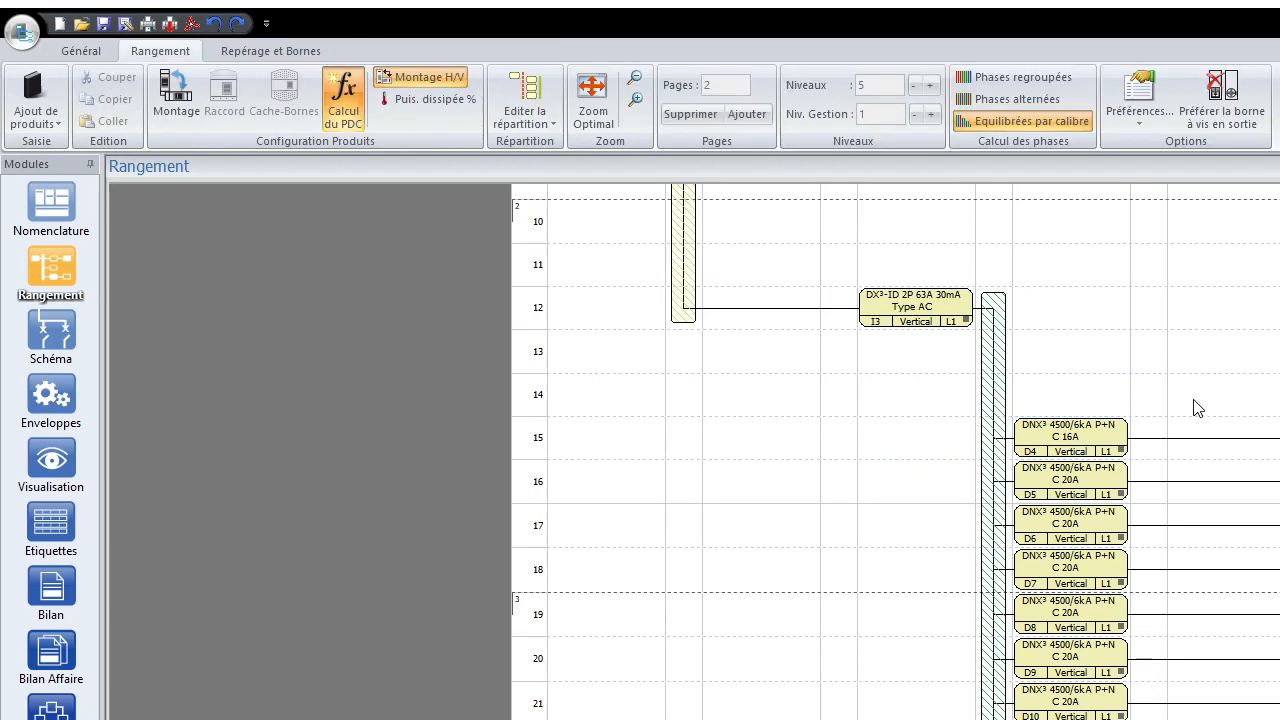
scroll(1195, 406, up, 3)
click(1062, 585)
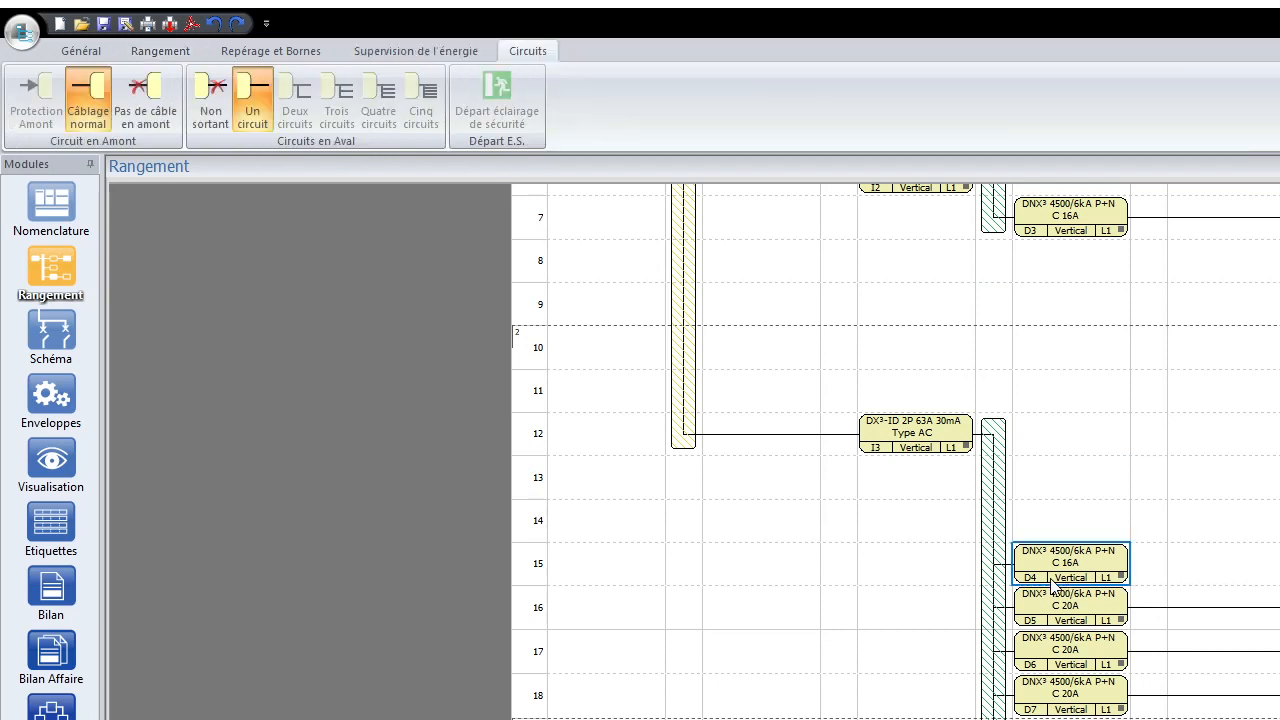
click(1109, 621)
click(1101, 664)
click(1097, 700)
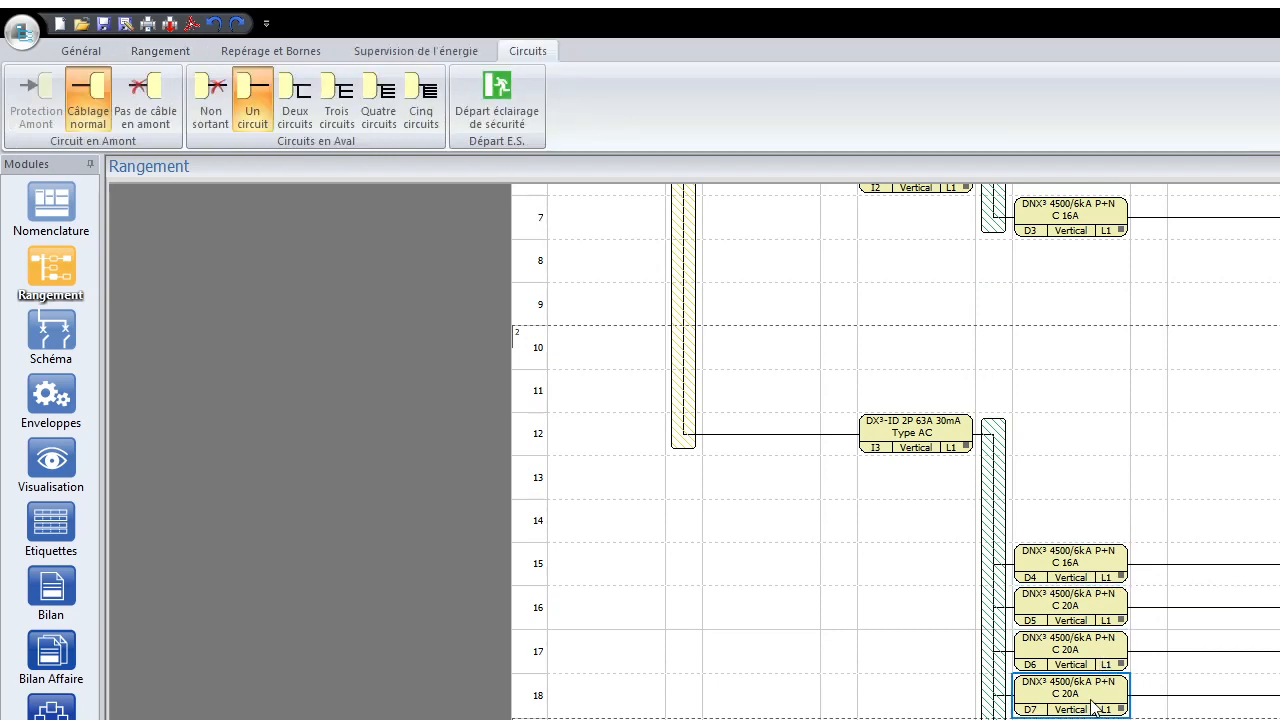
scroll(1097, 700, down, 2)
click(1093, 651)
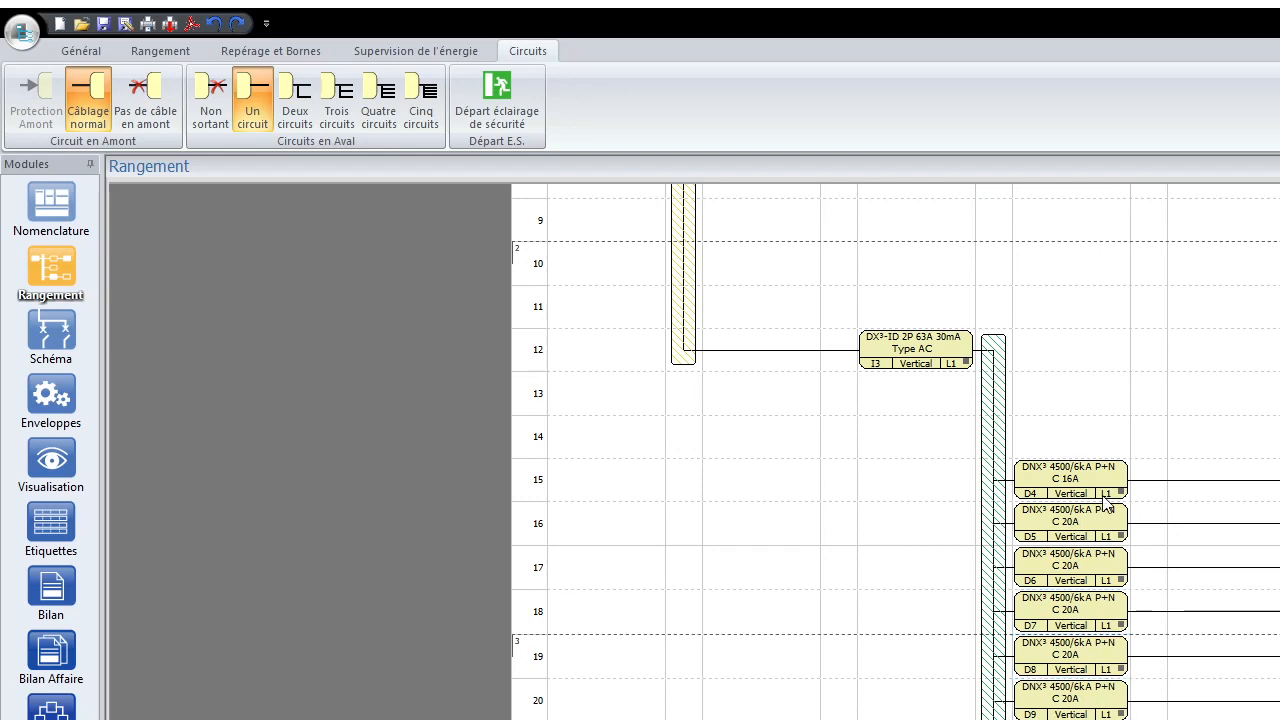
scroll(1200, 360, up, 5)
scroll(1171, 594, up, 3)
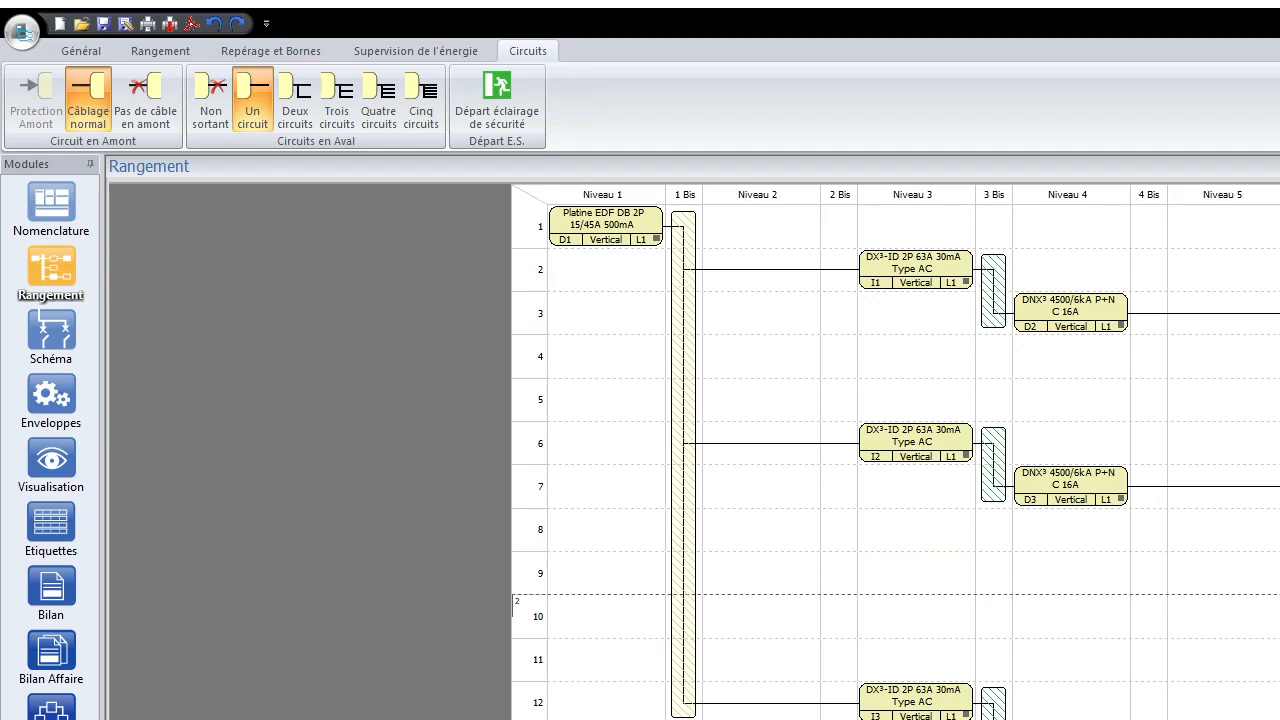
Align 16A breakers with I1 in row 2 and I3 in row 12, and place a 20A breaker in row 3
drag(1190, 715, 1094, 700)
drag(1190, 716, 1100, 266)
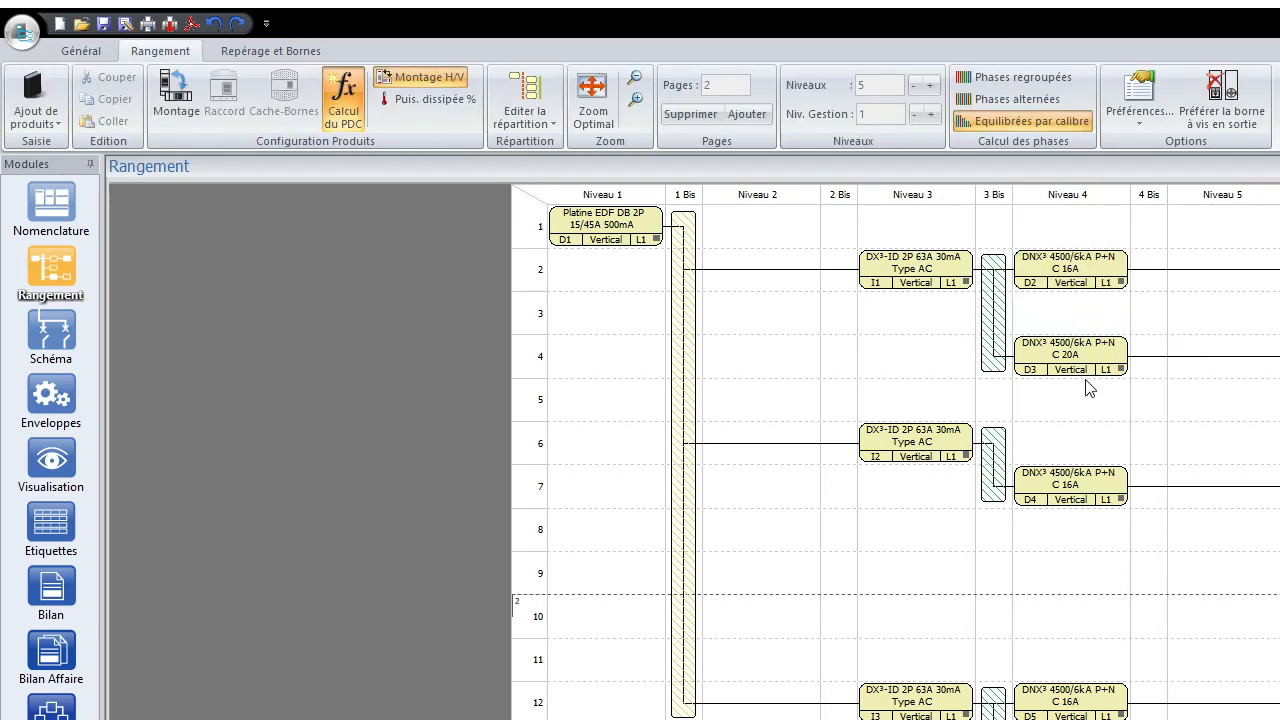
drag(1092, 368, 1094, 322)
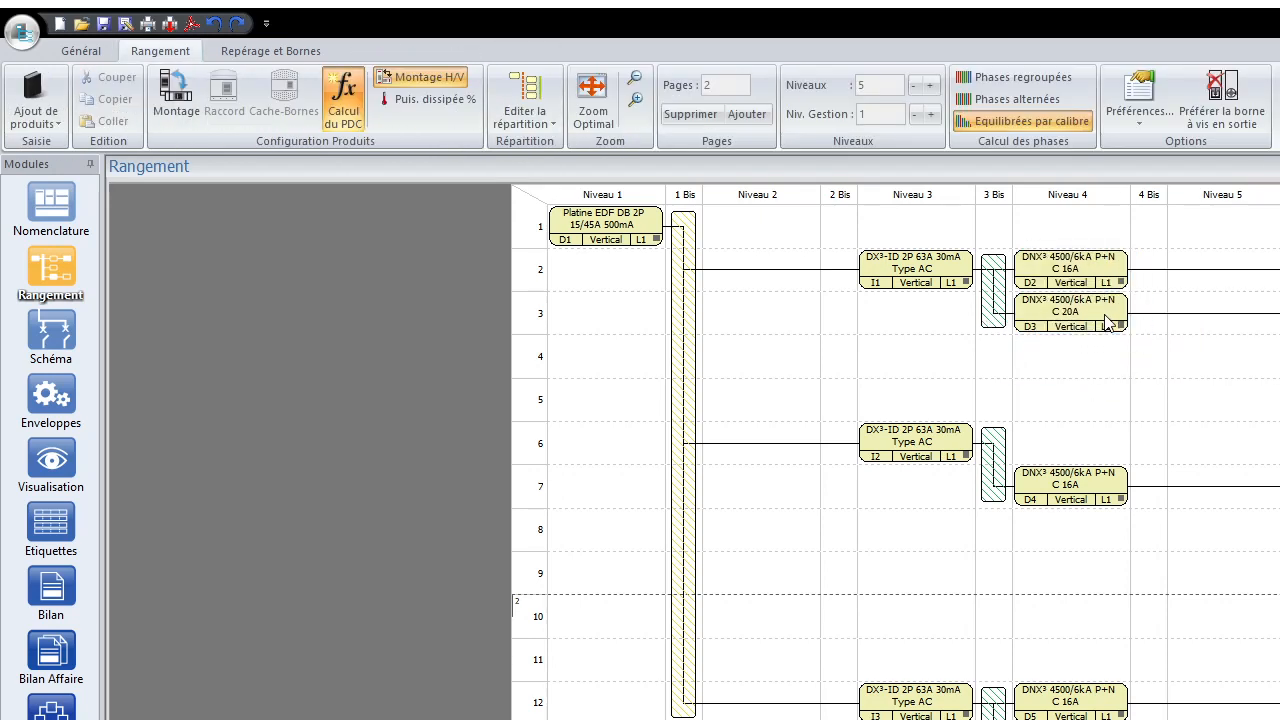
Place a 16A breaker in row 6 and a 20A in row 7 downstream of I2, plus a second 20A in row 4 for I1
drag(1087, 719, 1088, 434)
drag(1088, 533, 1090, 490)
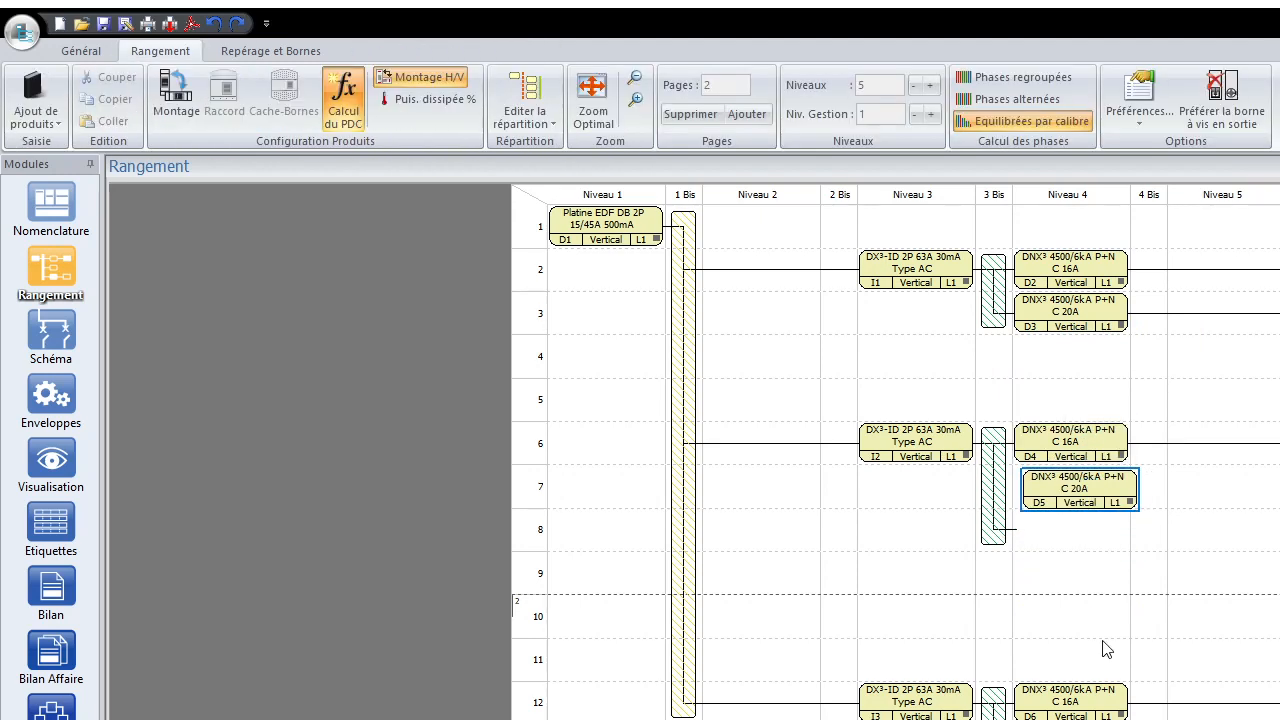
drag(1087, 719, 1087, 284)
Shift differential switch I2 and its 16A breaker down to row 9, with its 20A breaker in row 10
scroll(1080, 715, down, 2)
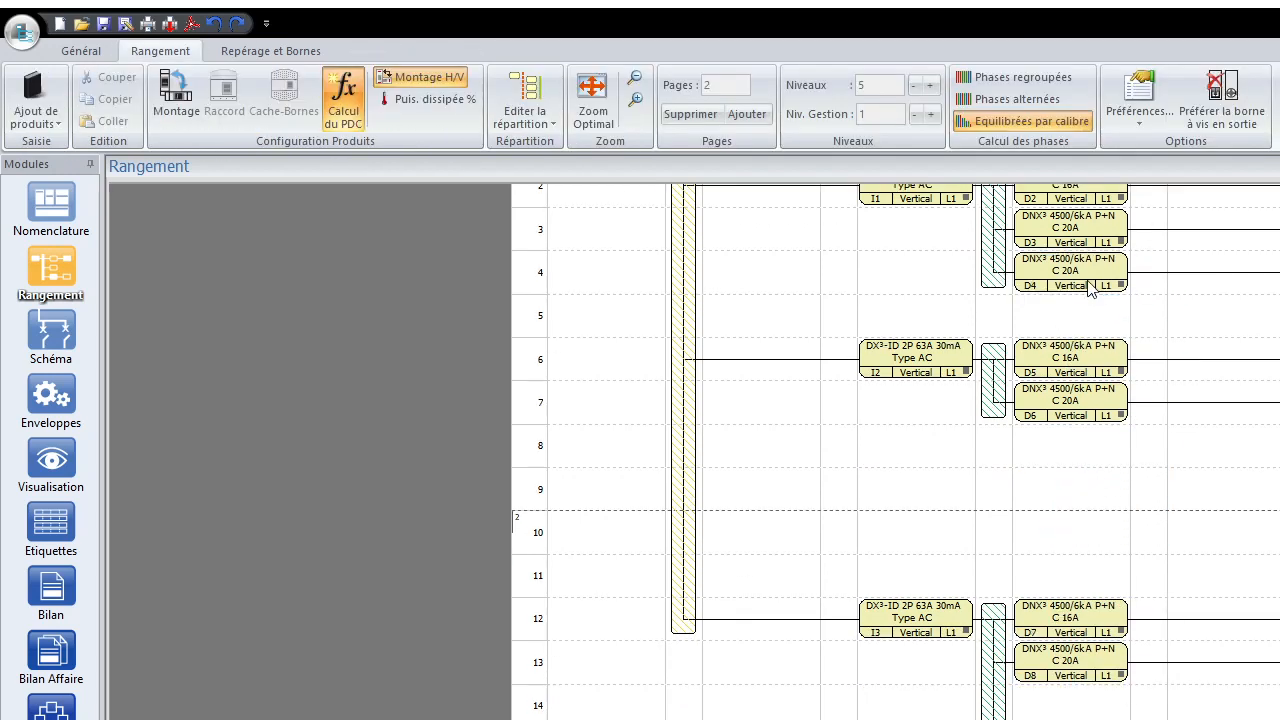
drag(939, 381, 946, 489)
drag(1077, 368, 1074, 498)
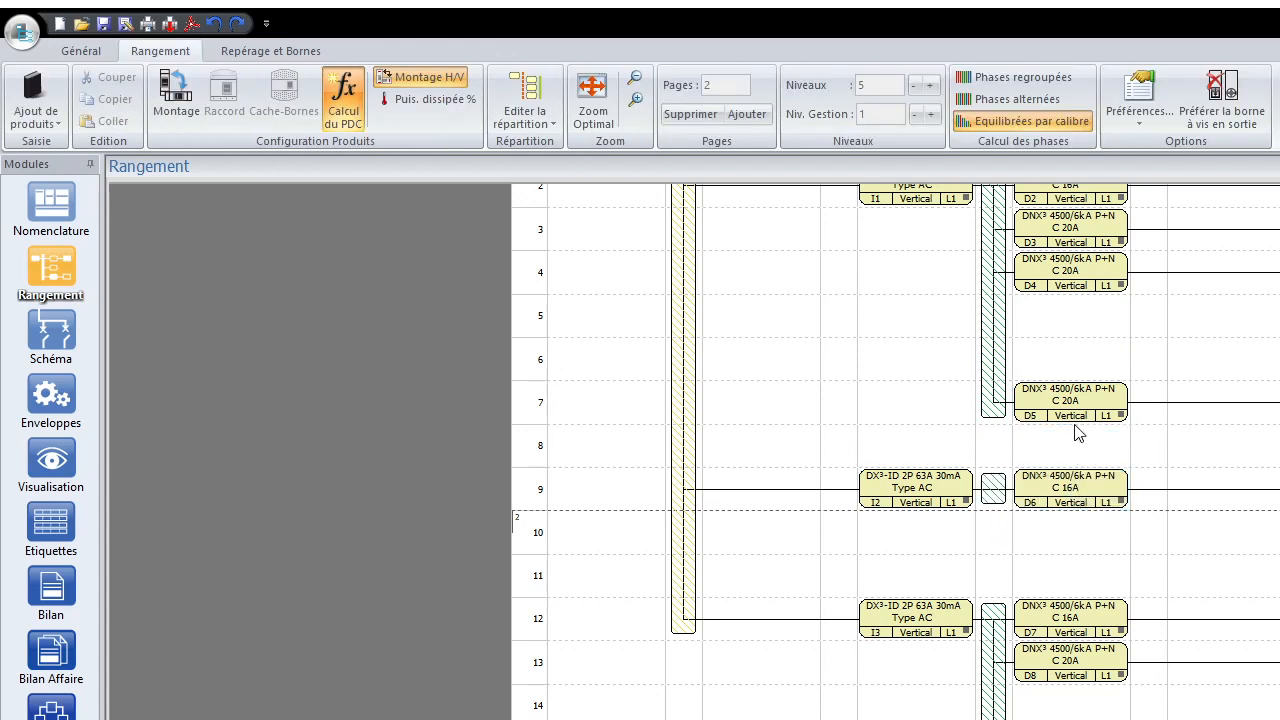
drag(1078, 406, 1100, 548)
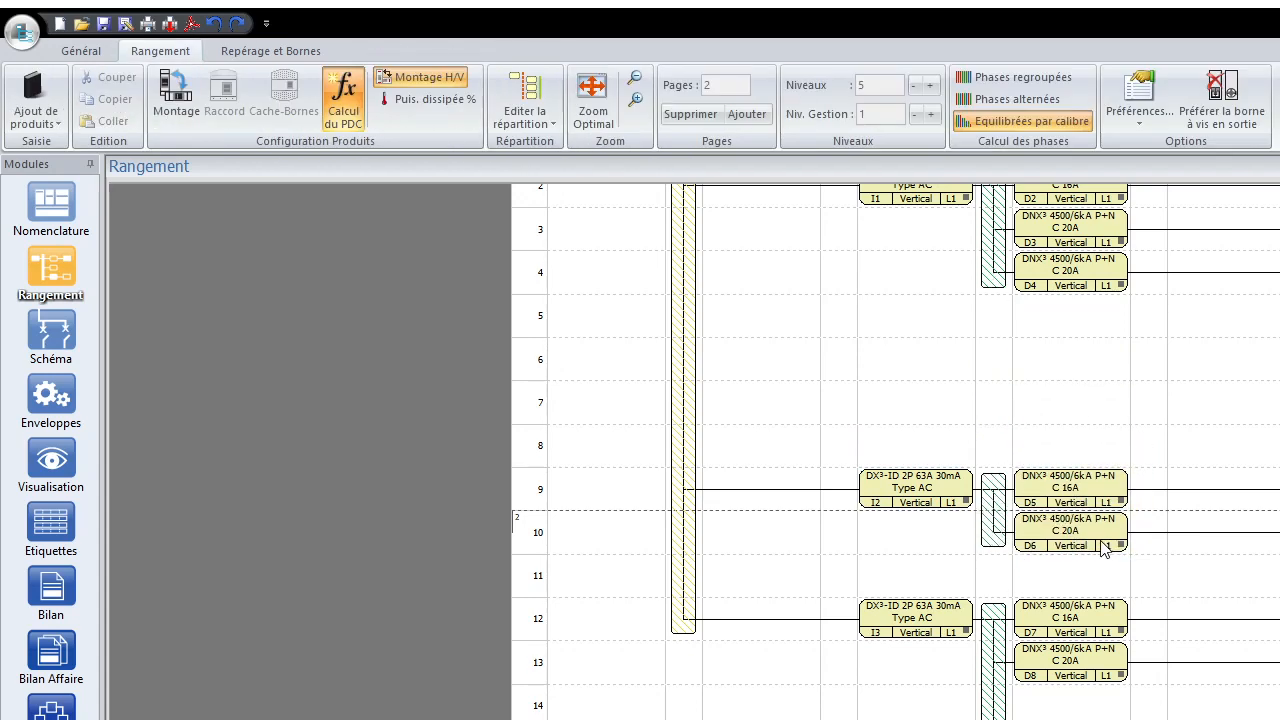
Move differential switch I3 and its 16A breaker down to row 18 of the Rangement grid
scroll(940, 480, down, 3)
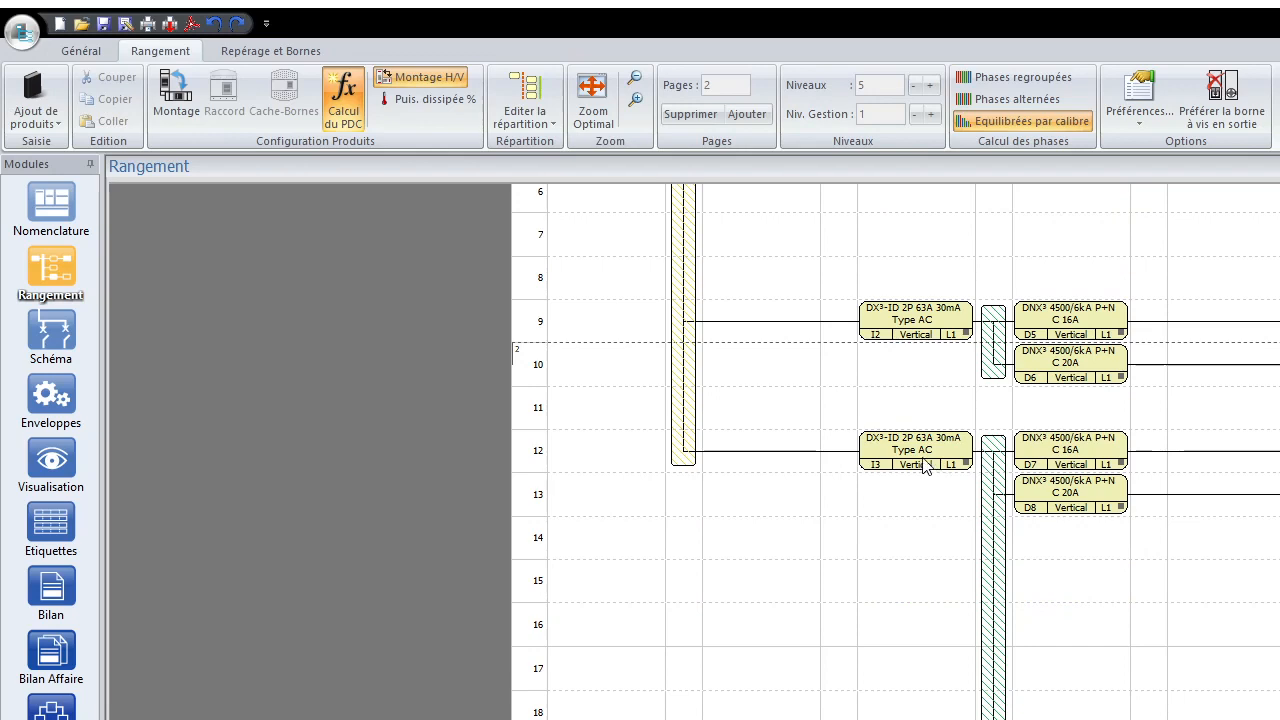
drag(922, 460, 912, 715)
click(1075, 452)
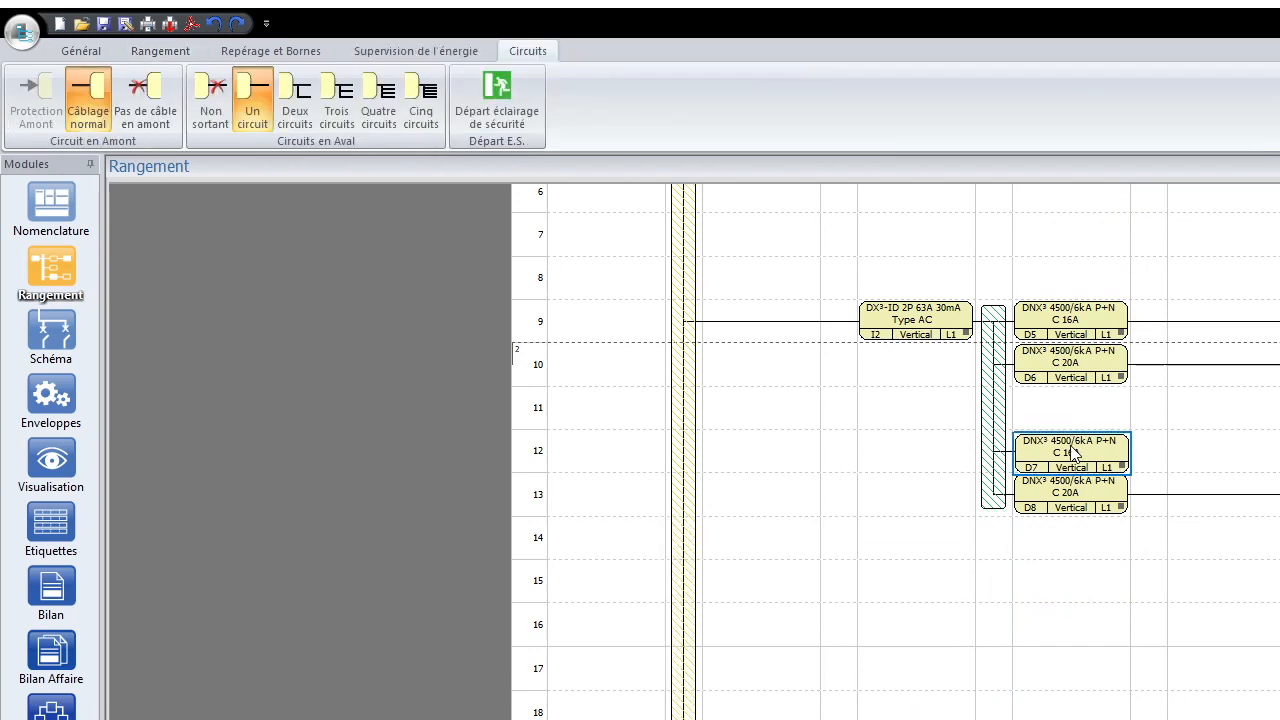
drag(1073, 452, 1076, 698)
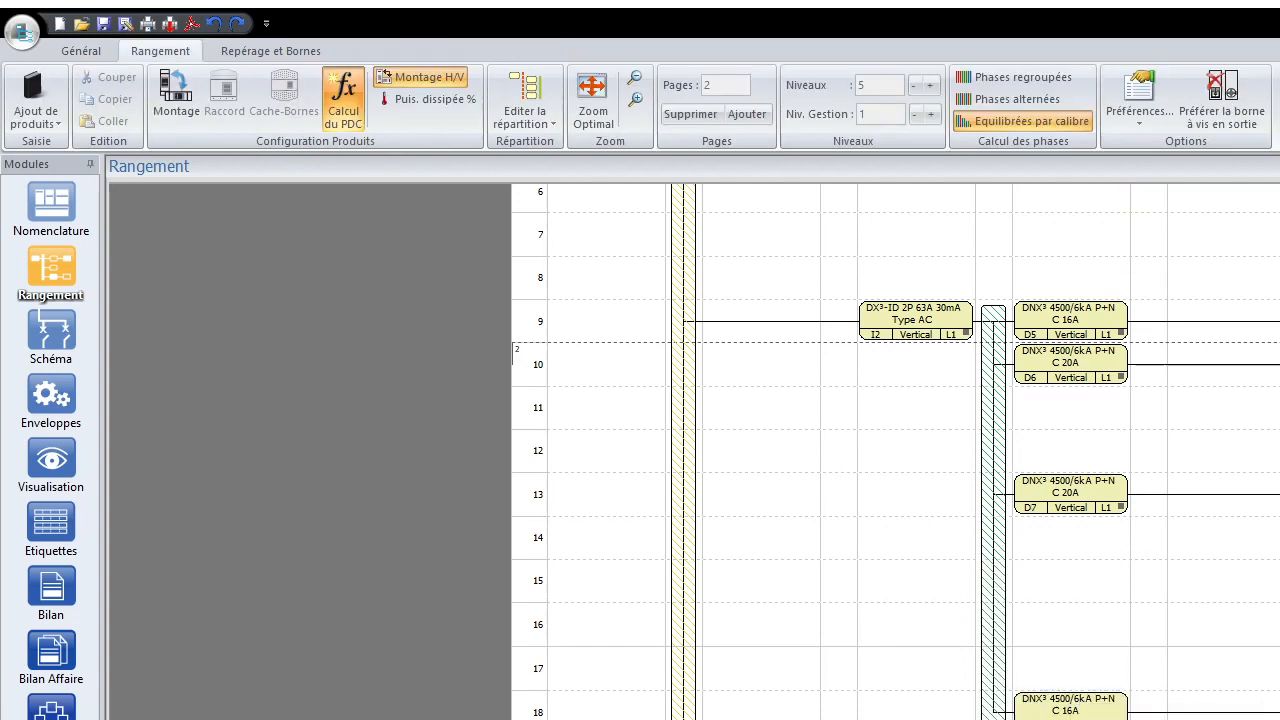
drag(935, 719, 944, 714)
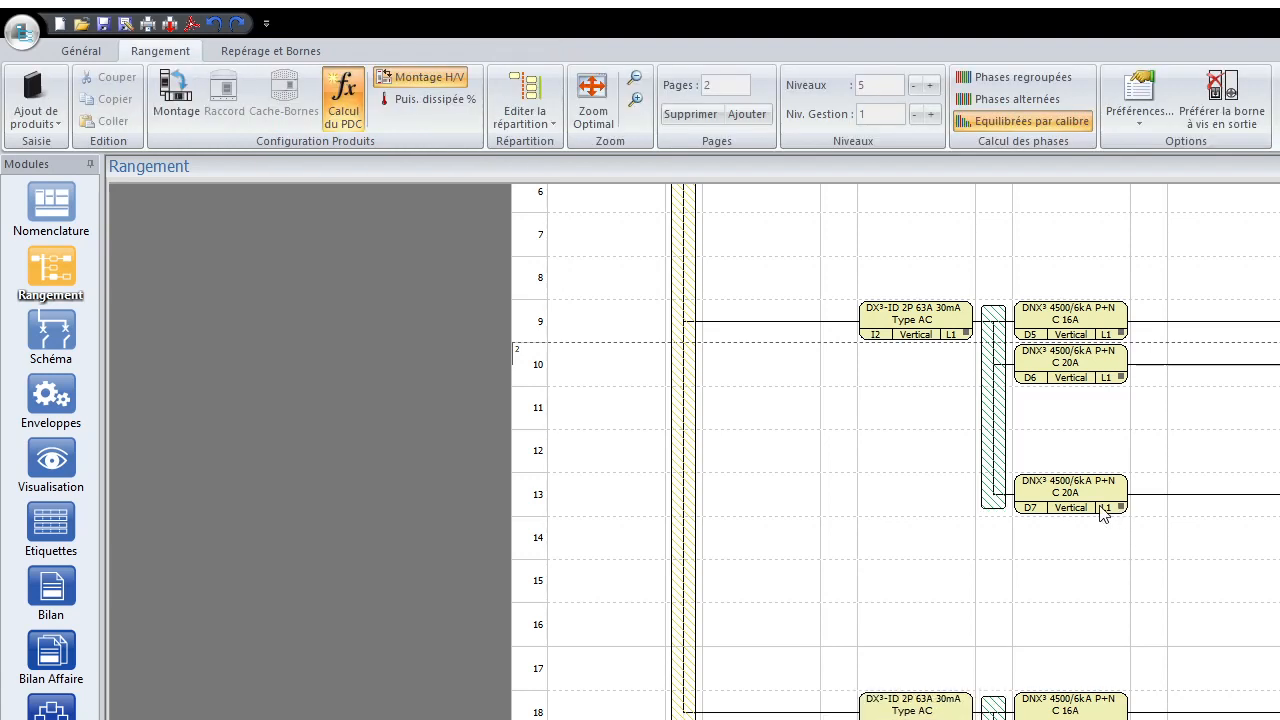
Move the 20A breaker from row 13 up to row 11, directly below I2's other 20A breaker
scroll(1210, 686, up, 5)
scroll(1213, 661, down, 1)
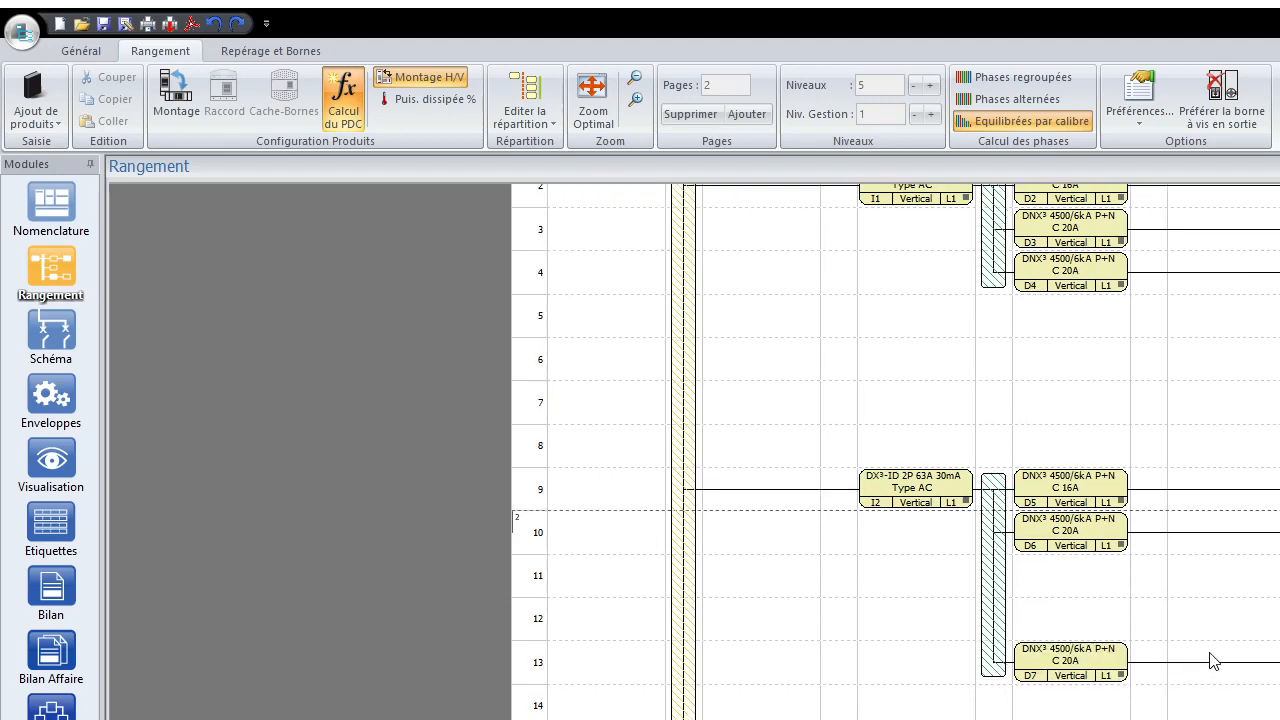
drag(1095, 668, 1084, 583)
scroll(1150, 640, up, 1)
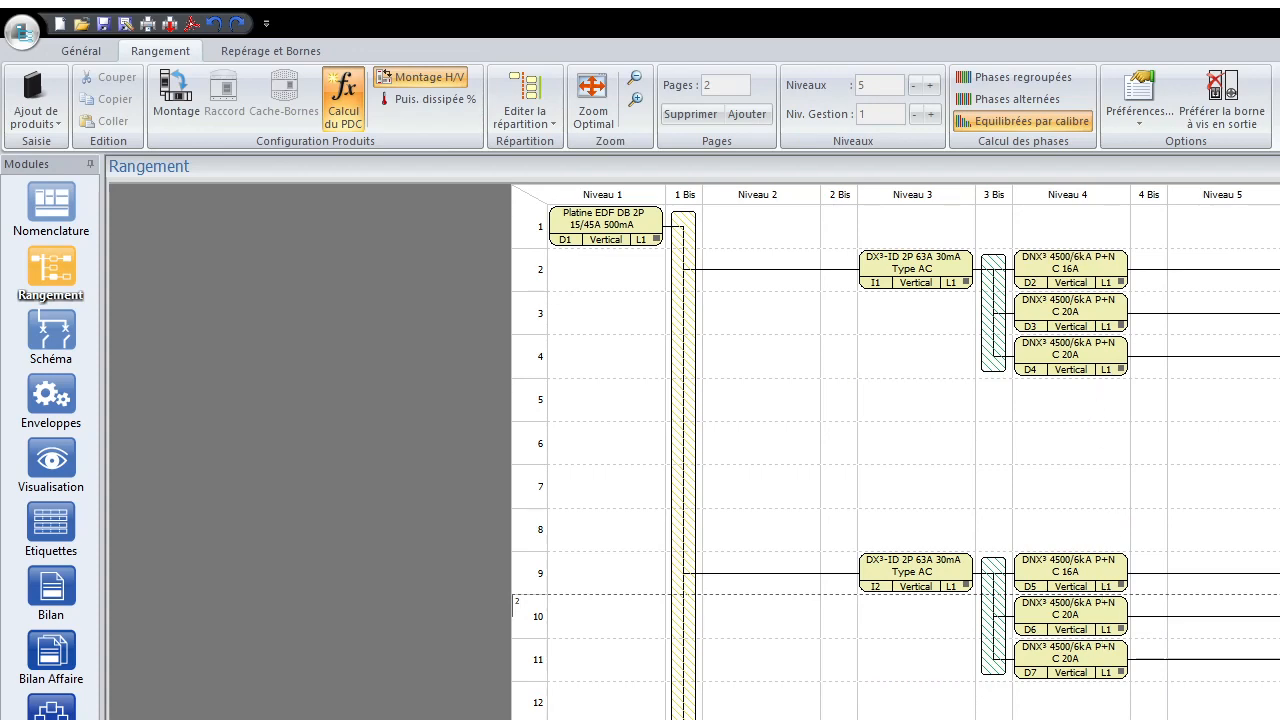
Place two DNX³ C 20A breakers at Niveau 4 in rows 19 and 20, downstream of I3
scroll(1090, 660, down, 3)
scroll(1057, 606, down, 1)
scroll(1063, 560, up, 4)
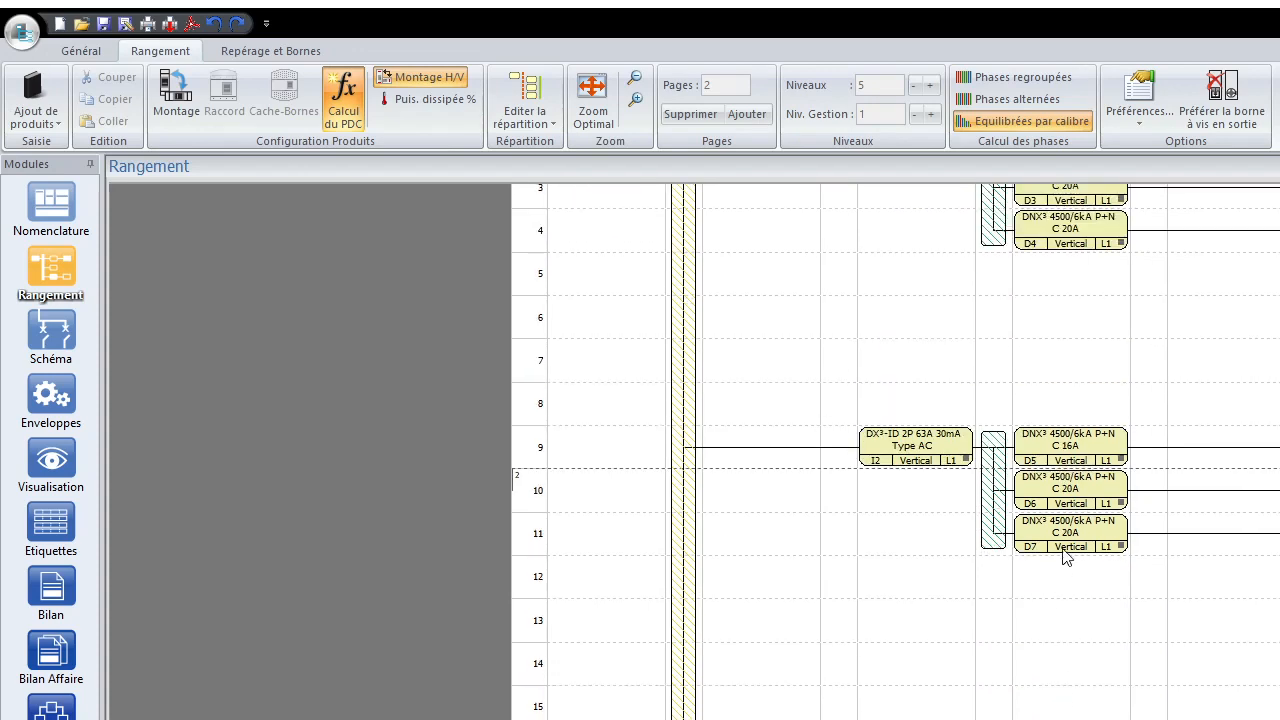
scroll(1066, 600, down, 7)
click(1066, 711)
click(1066, 718)
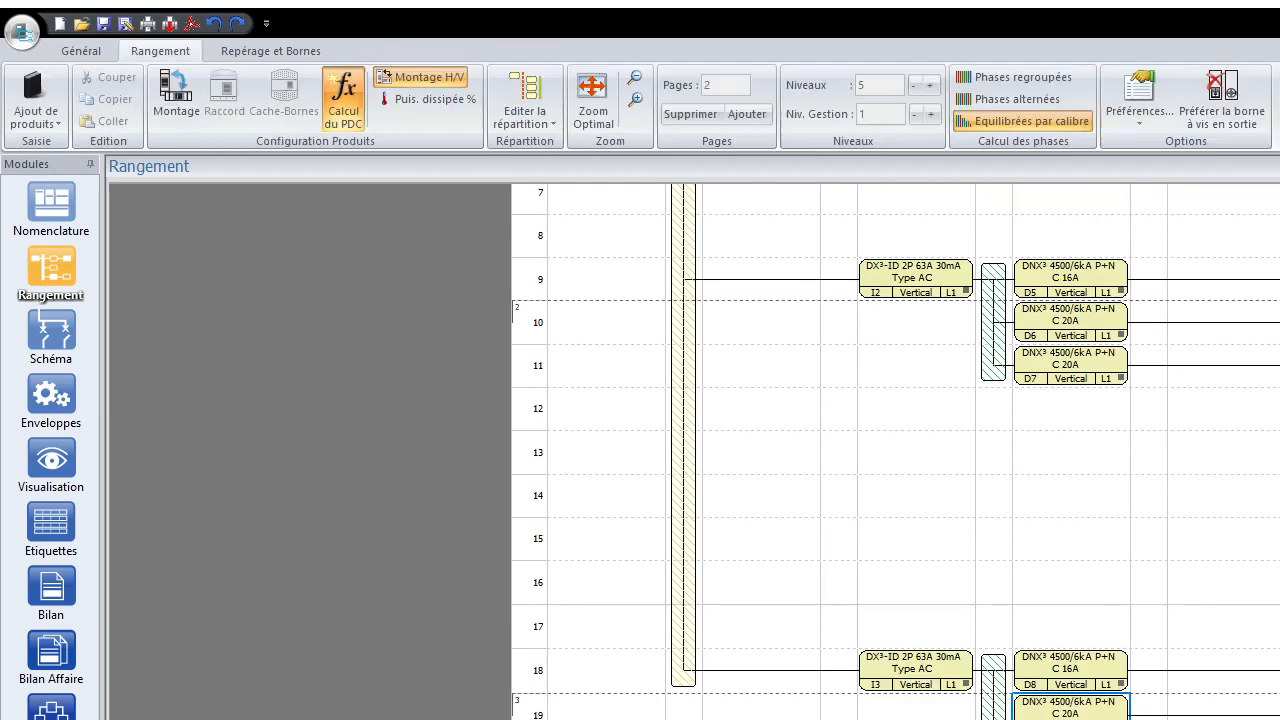
click(1066, 716)
scroll(1066, 700, down, 3)
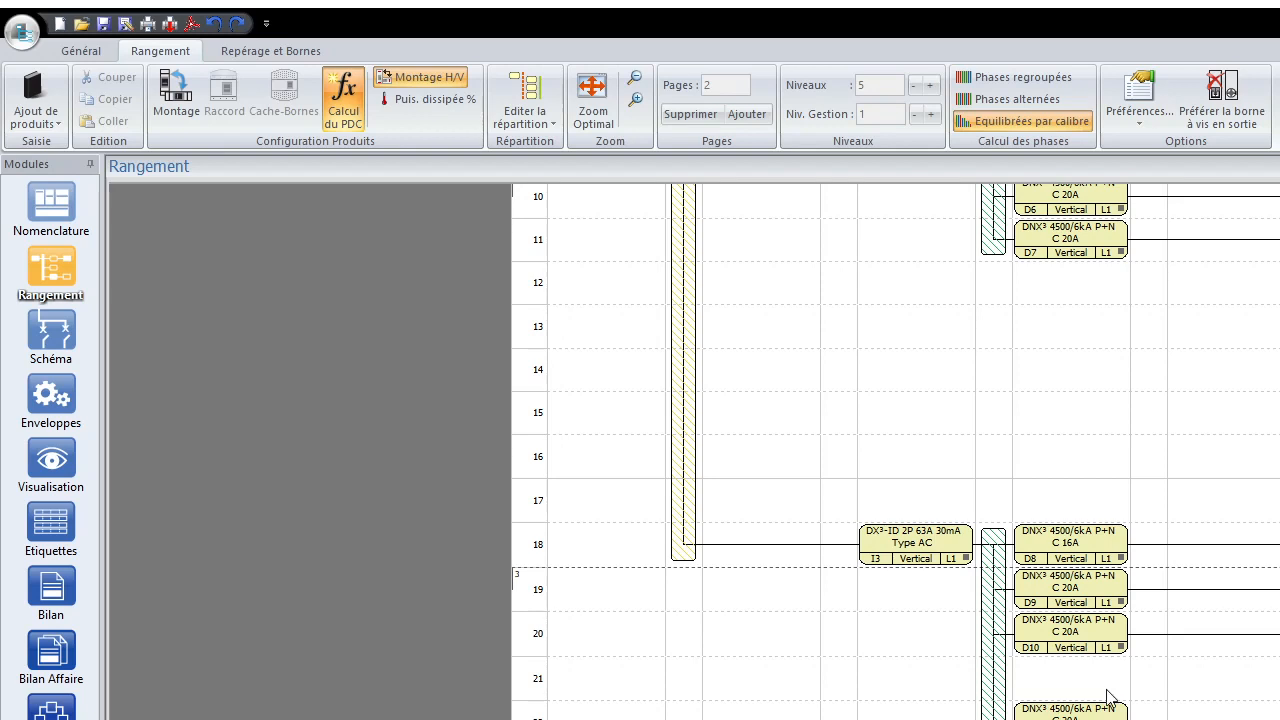
scroll(1107, 697, up, 2)
scroll(1090, 705, up, 3)
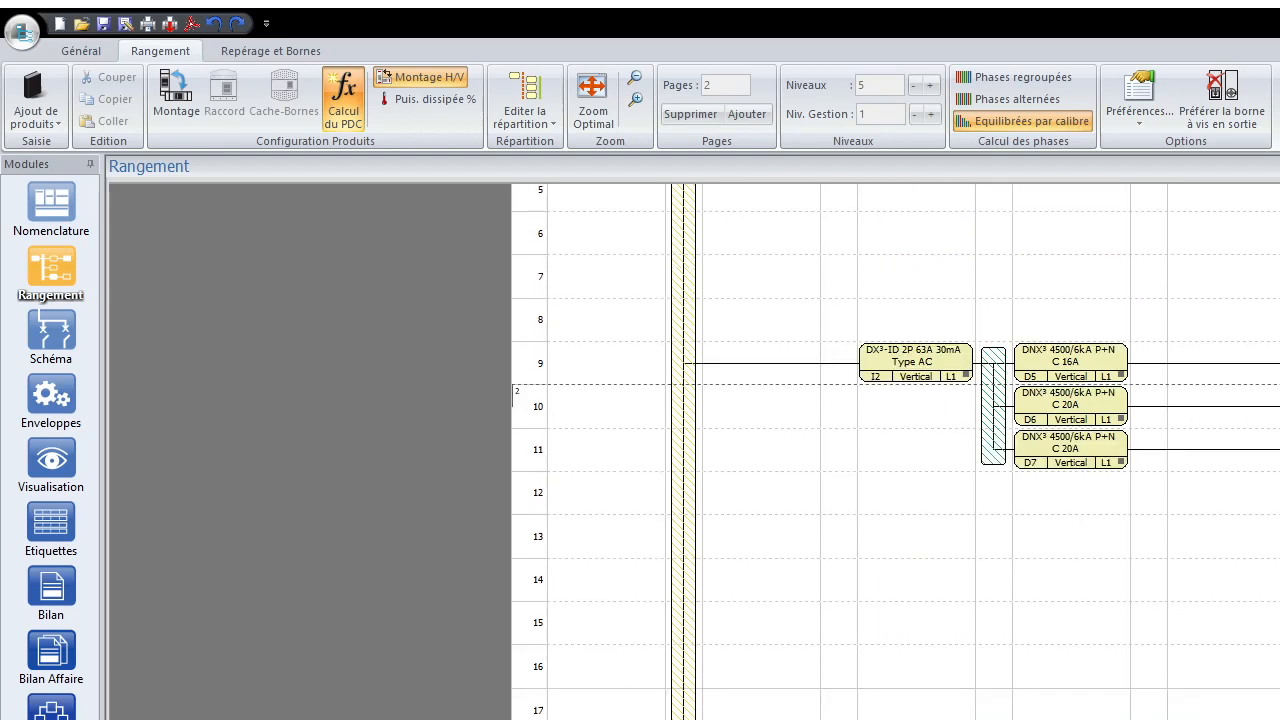
Move a DNX³ C 20A breaker into row 12 at Niveau 4, as the last breaker downstream of differential switch I2
scroll(1090, 705, down, 1)
click(1090, 718)
drag(1159, 614, 1103, 458)
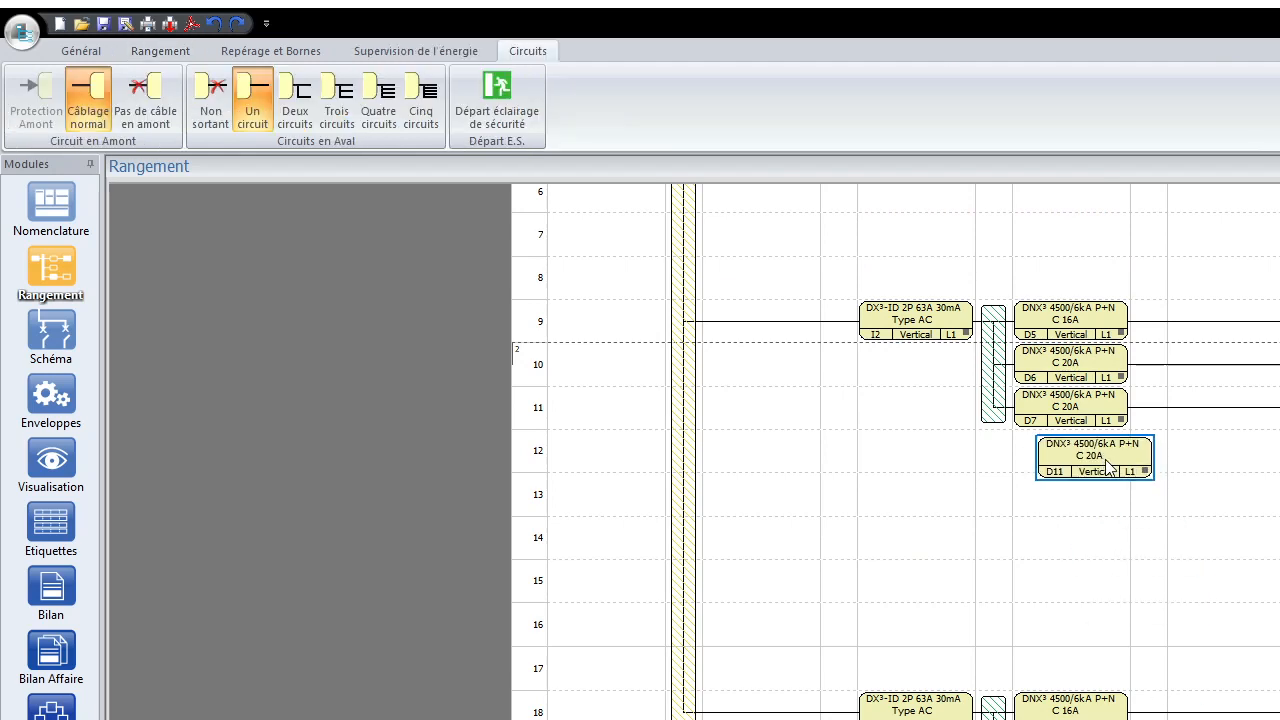
Move another DNX³ C 20A breaker up to row 5 at Niveau 4, directly below differential switch I1's existing breakers
scroll(1117, 711, down, 3)
drag(1097, 719, 1057, 438)
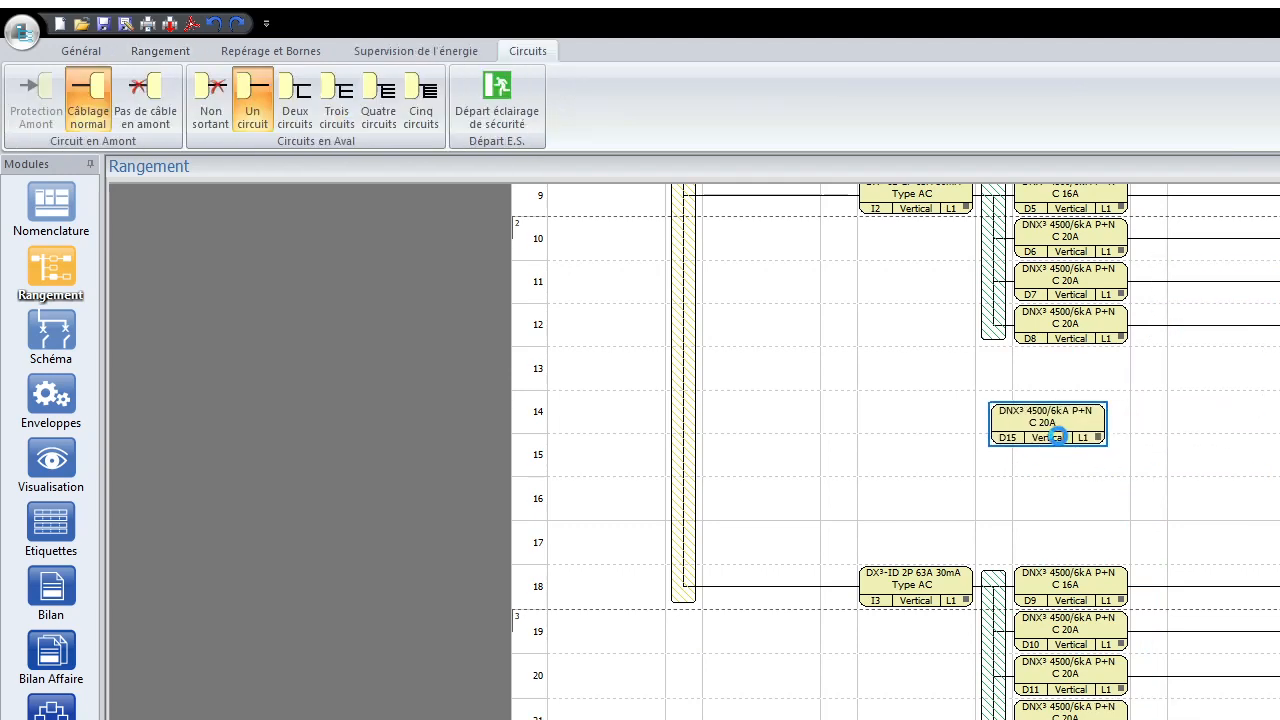
scroll(1057, 438, up, 5)
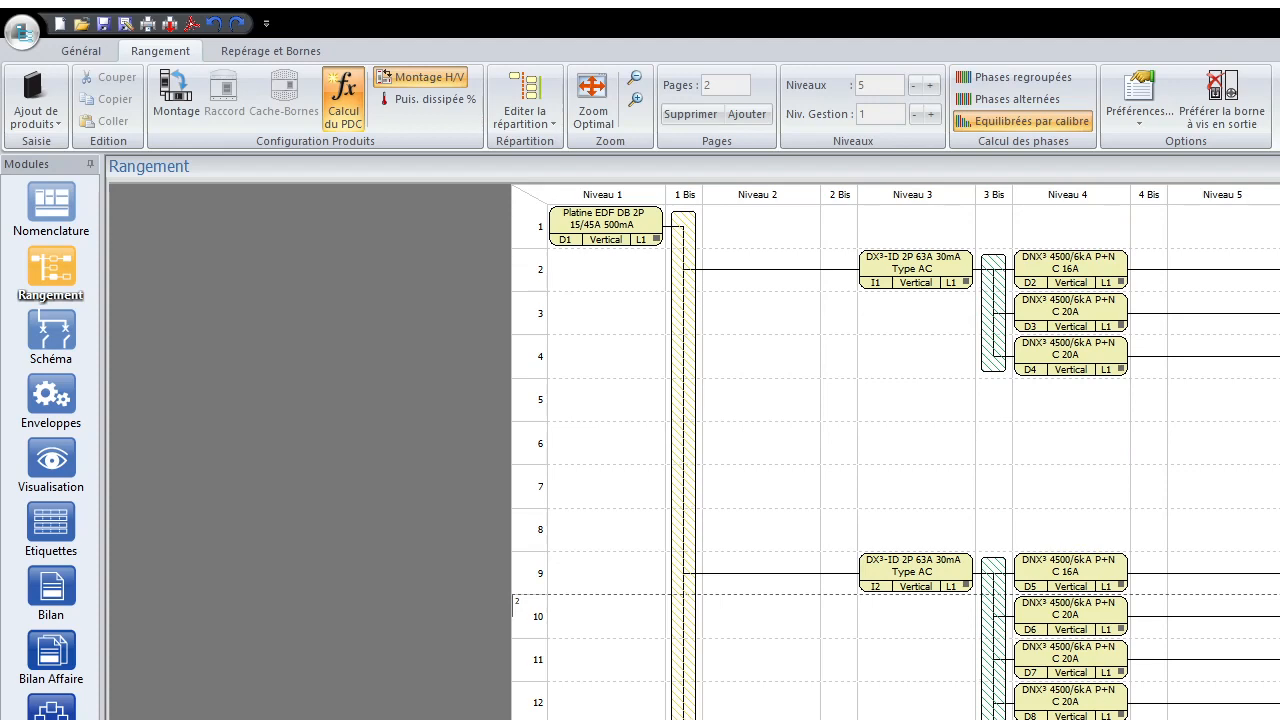
drag(1095, 719, 1090, 400)
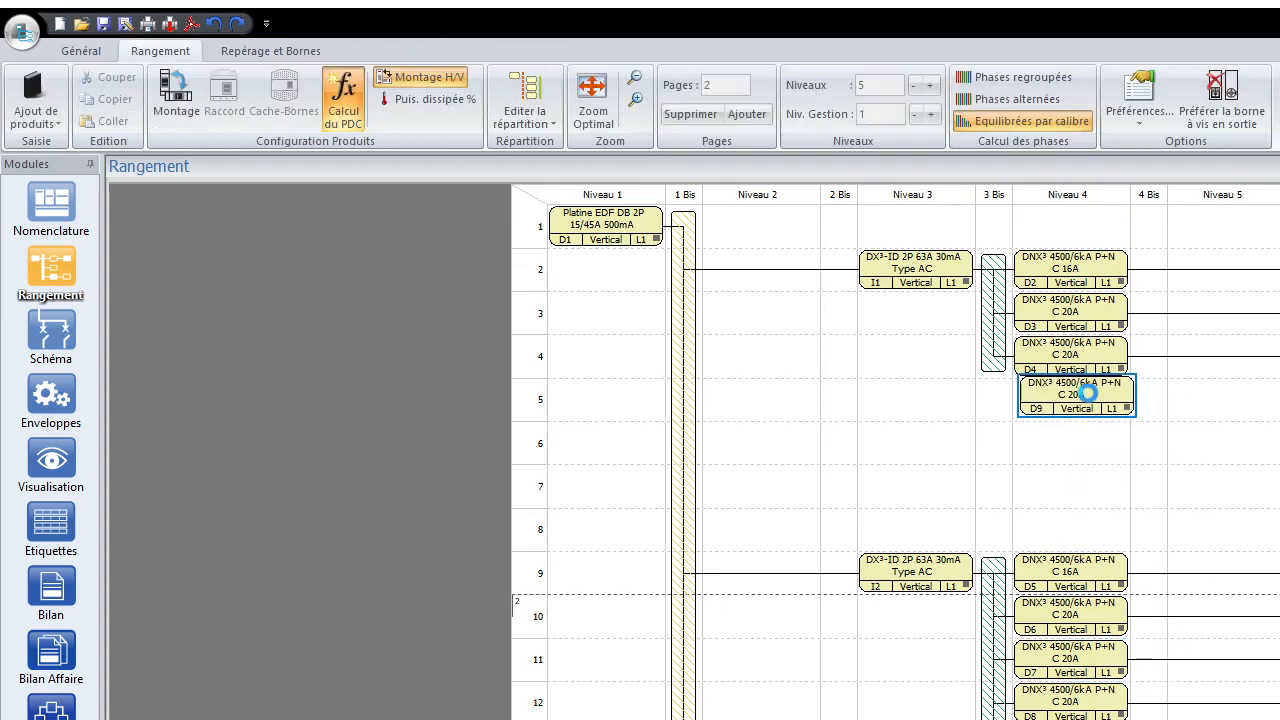
Bring the DNX³ C 32A breaker up to row 6 at Niveau 4, under differential switch I1
scroll(1155, 425, down, 4)
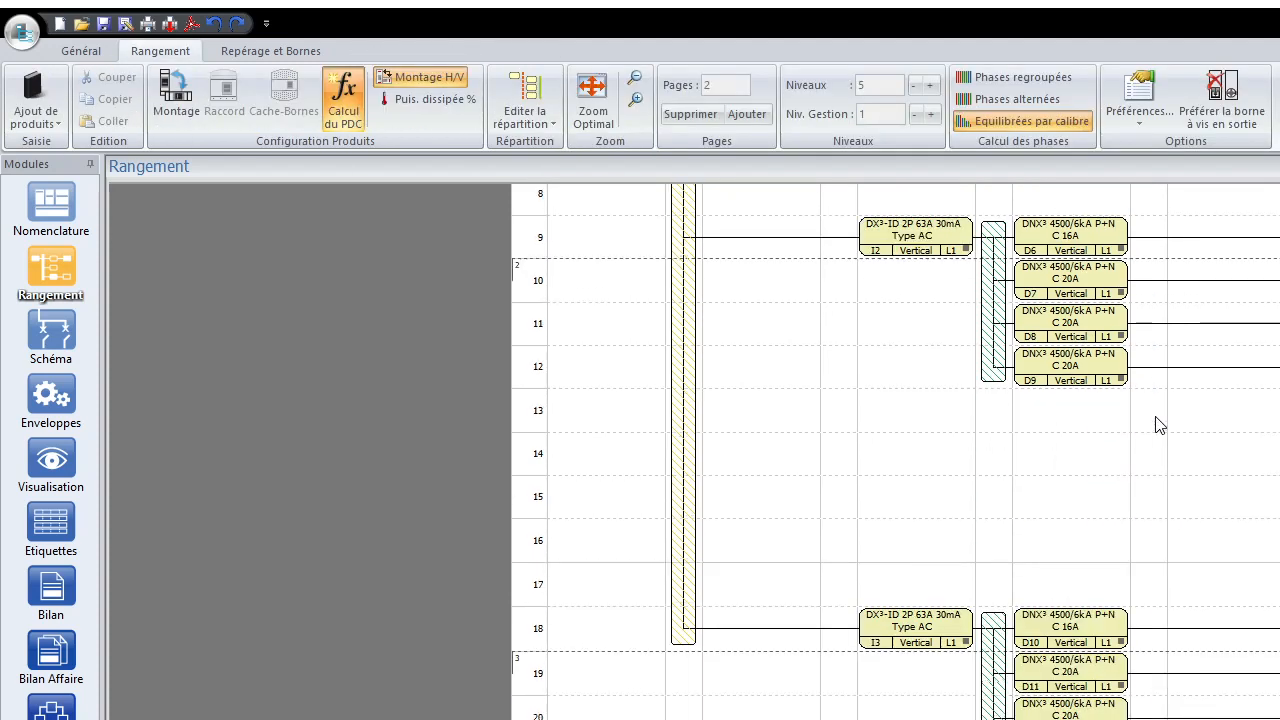
scroll(1215, 483, up, 6)
scroll(1164, 448, down, 5)
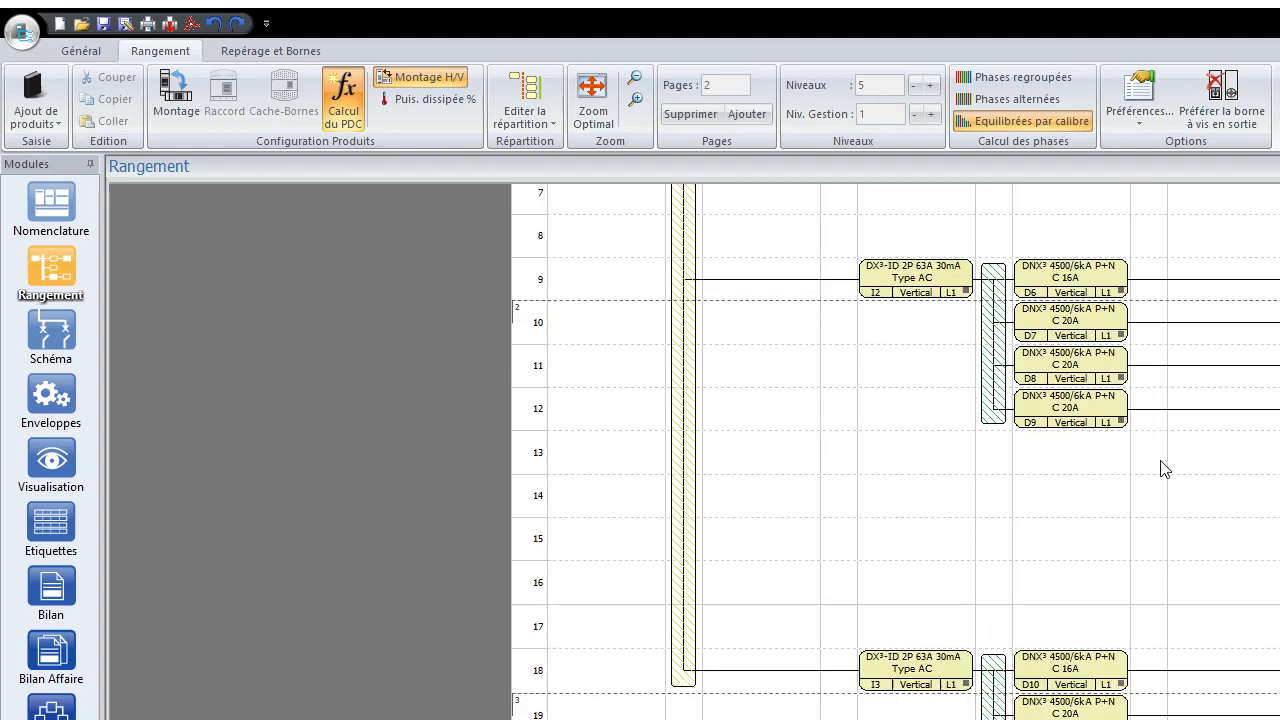
click(1090, 715)
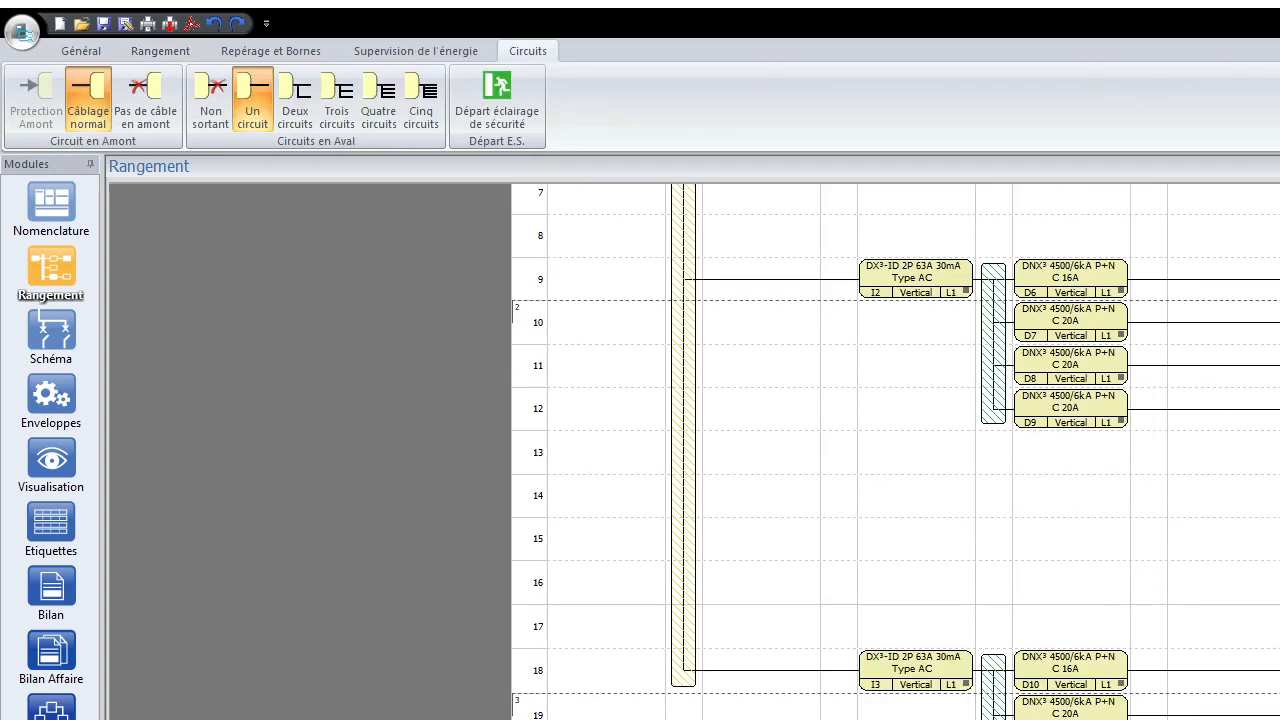
key(Escape)
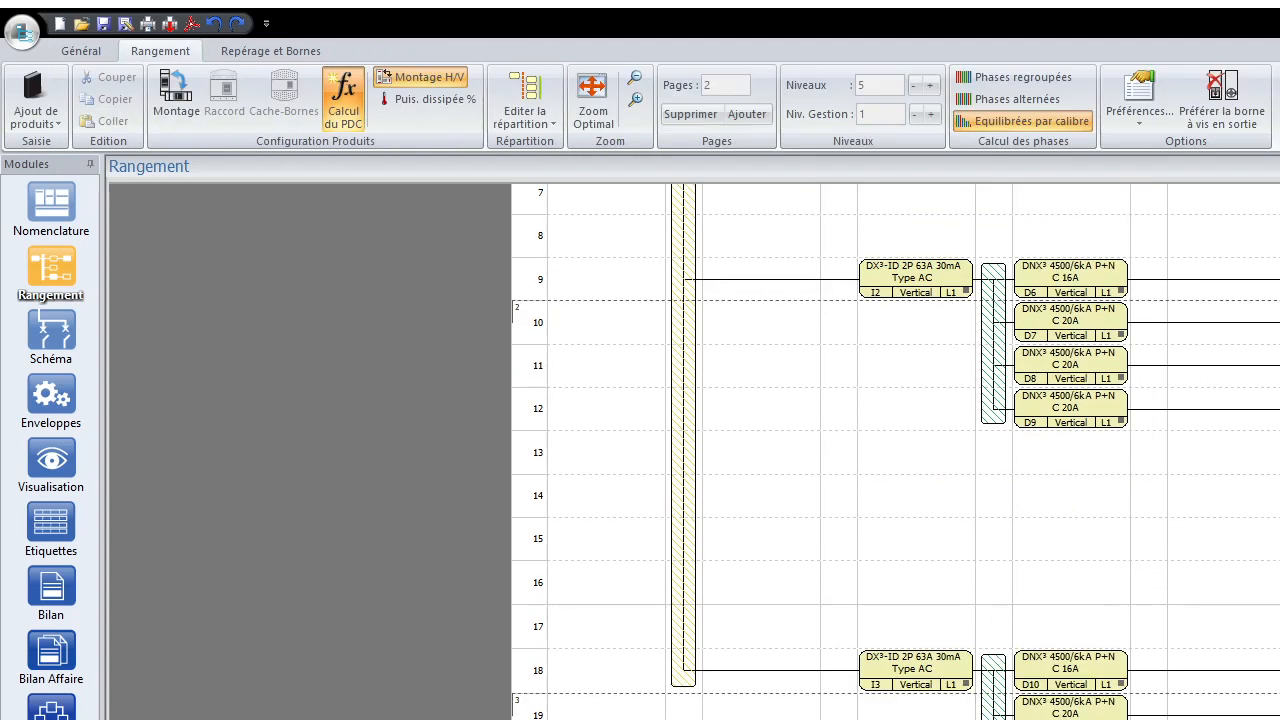
drag(1090, 715, 1097, 472)
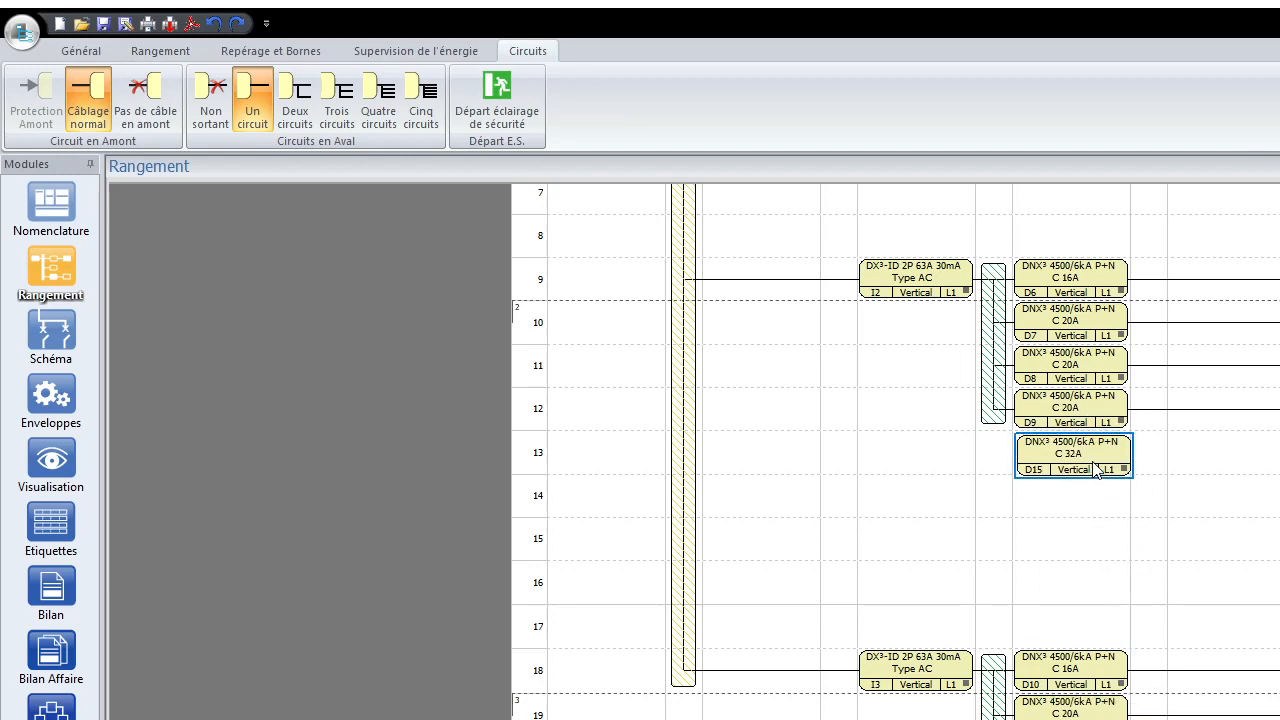
scroll(1168, 612, up, 3)
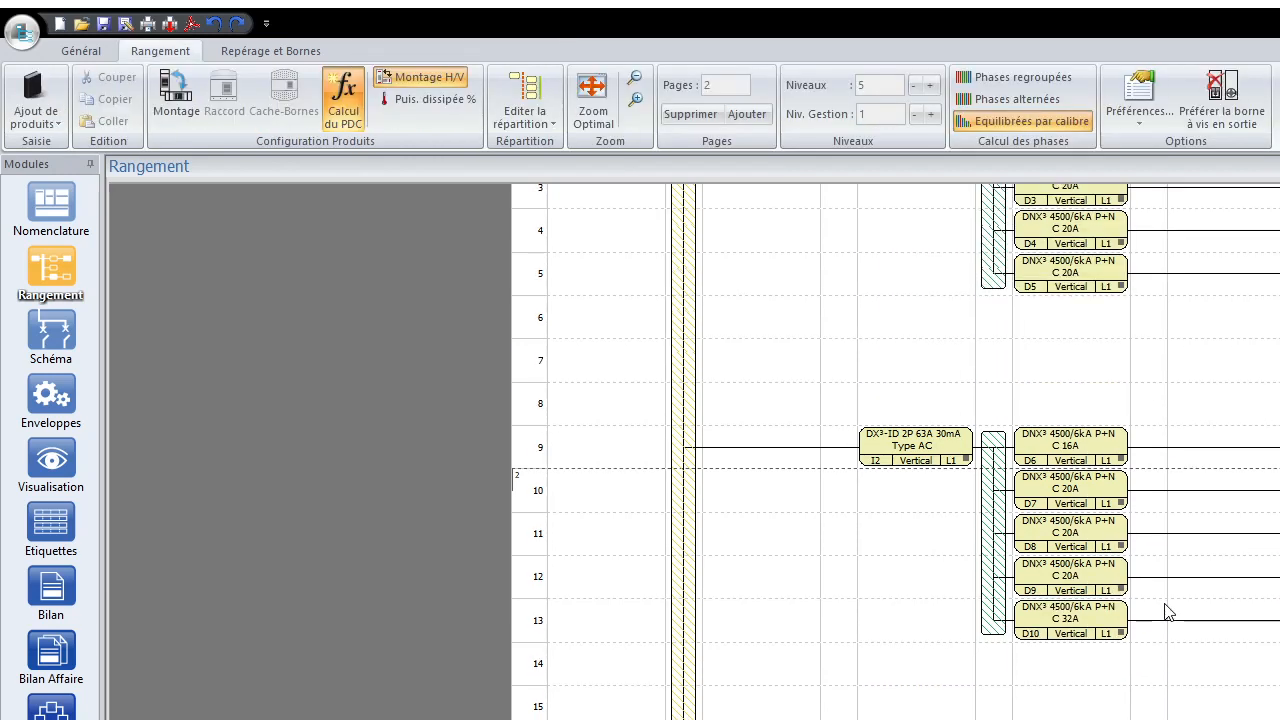
scroll(1052, 625, down, 2)
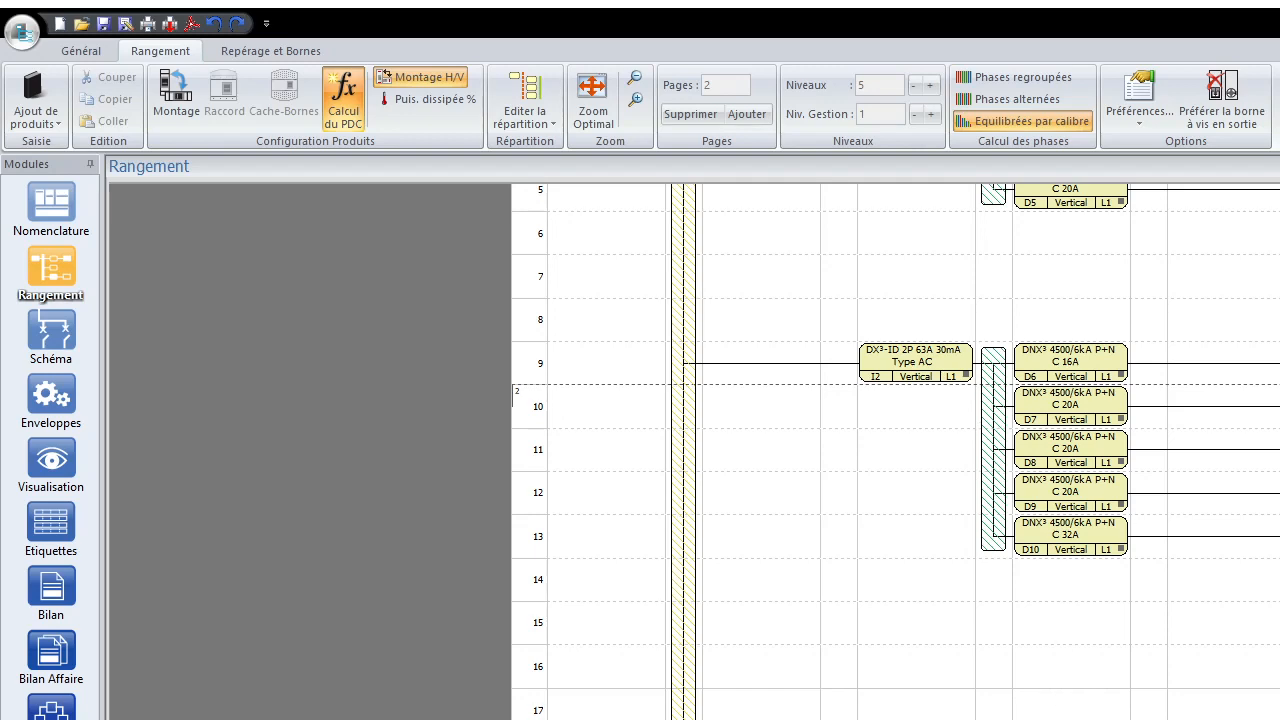
scroll(1109, 700, up, 5)
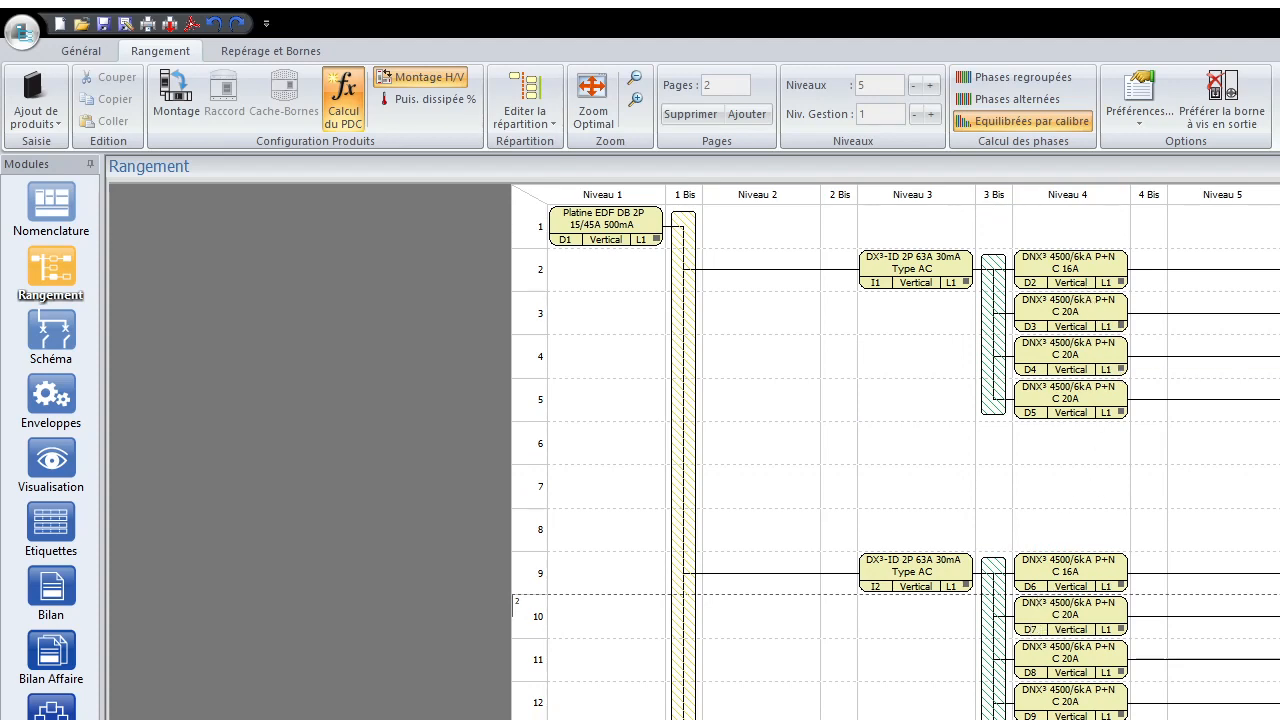
drag(1078, 719, 1069, 452)
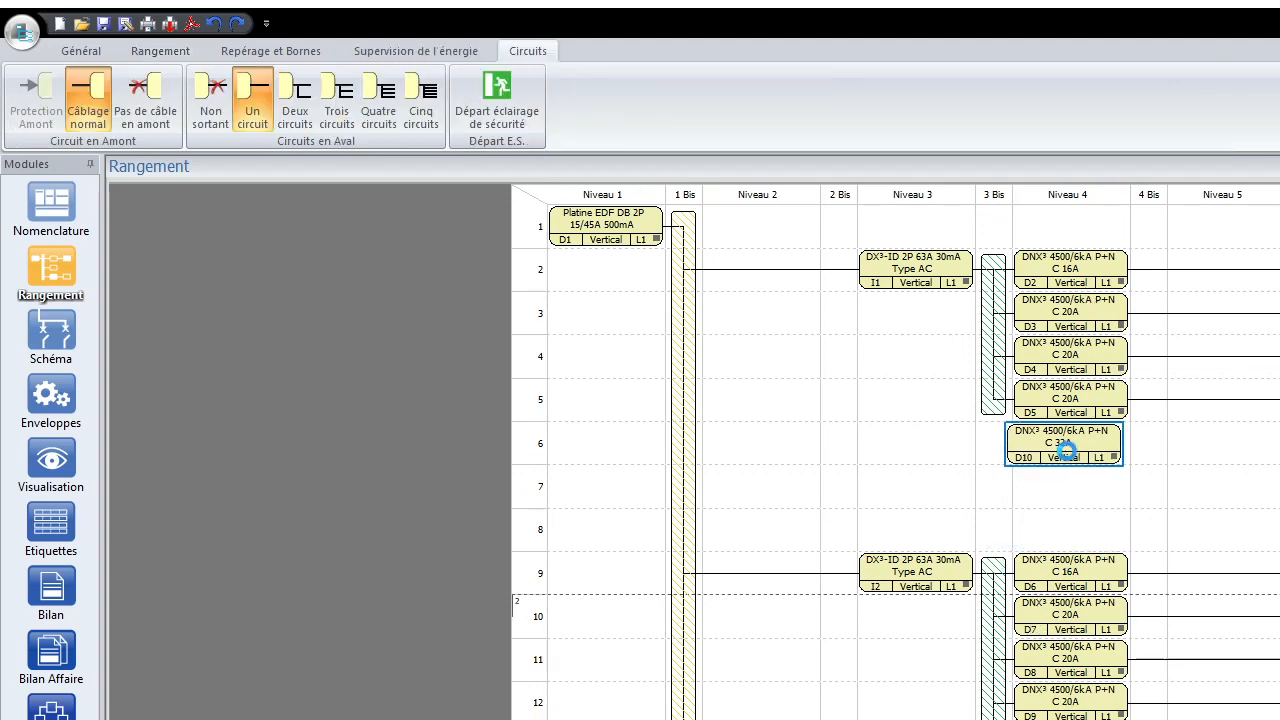
Change differential switch I1 to Type A and move its 16A breaker from row 2 to row 13, downstream of I2
click(901, 279)
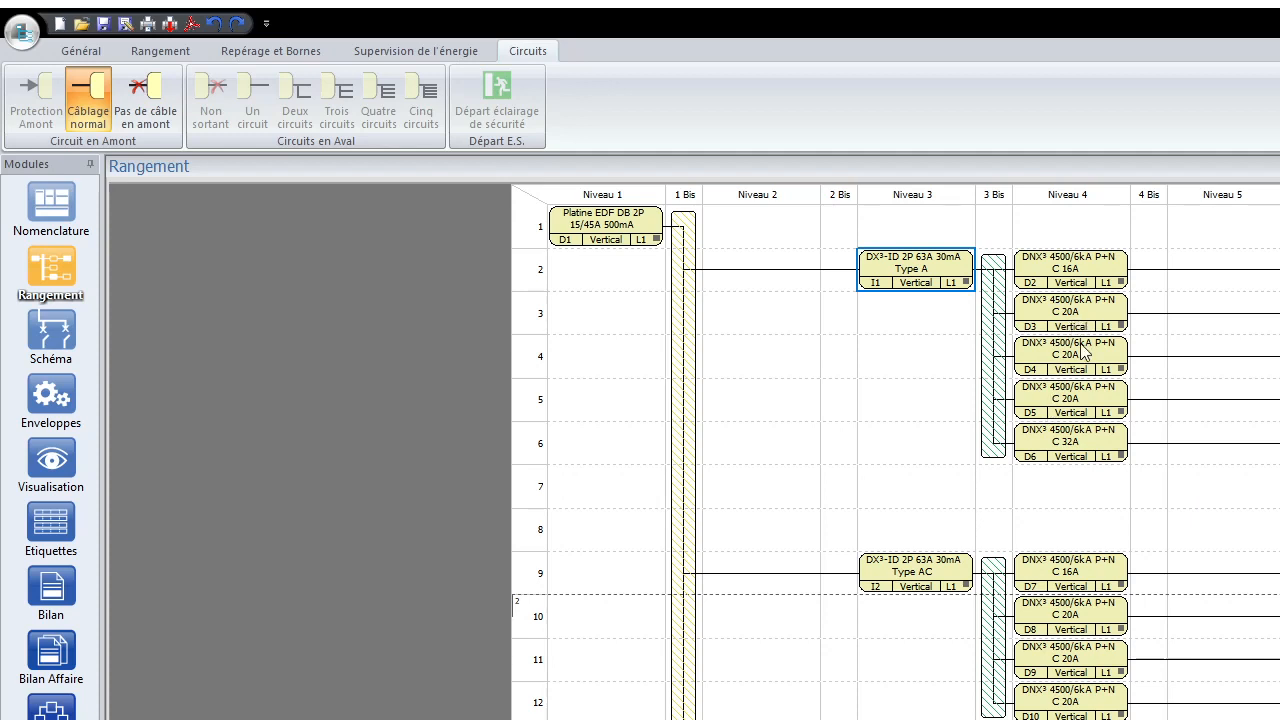
drag(1087, 272, 1140, 719)
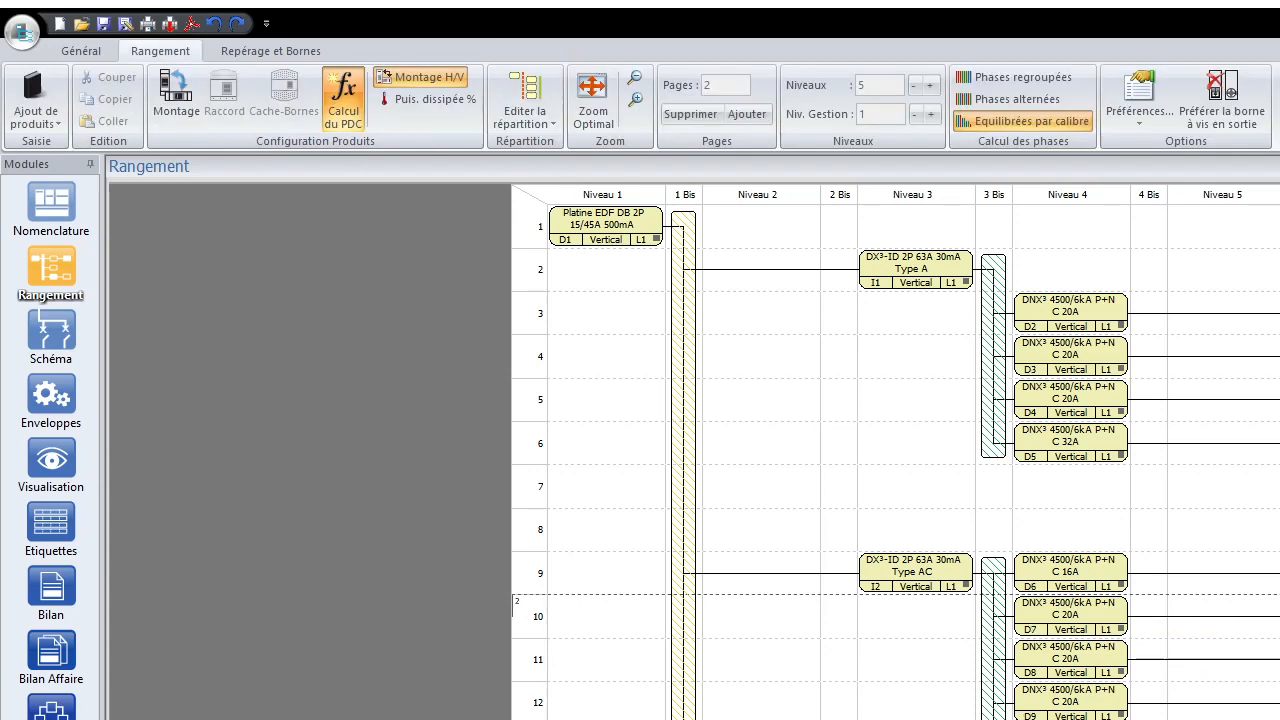
Shift I1's remaining breakers up one row each, placing the three 20A breakers in rows 2 to 4 and the 32A in row 5
drag(1096, 312, 1087, 268)
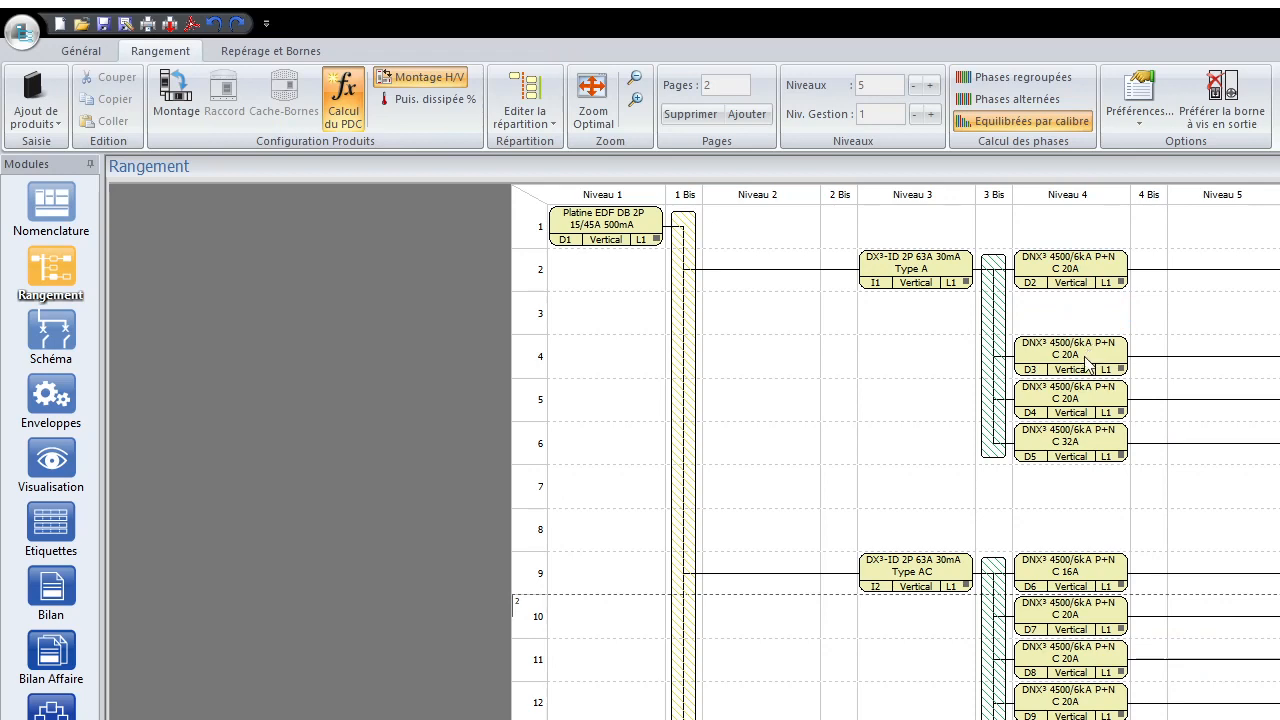
click(1088, 362)
drag(1088, 362, 1092, 318)
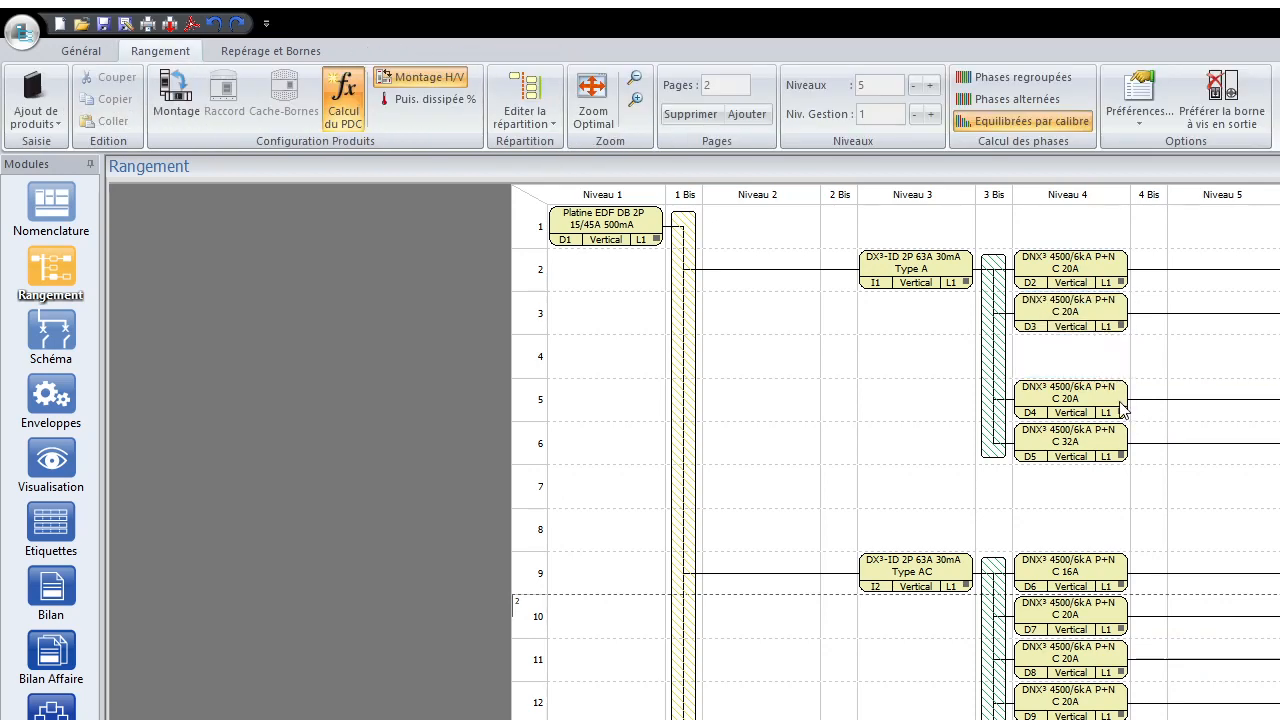
drag(1080, 402, 1085, 356)
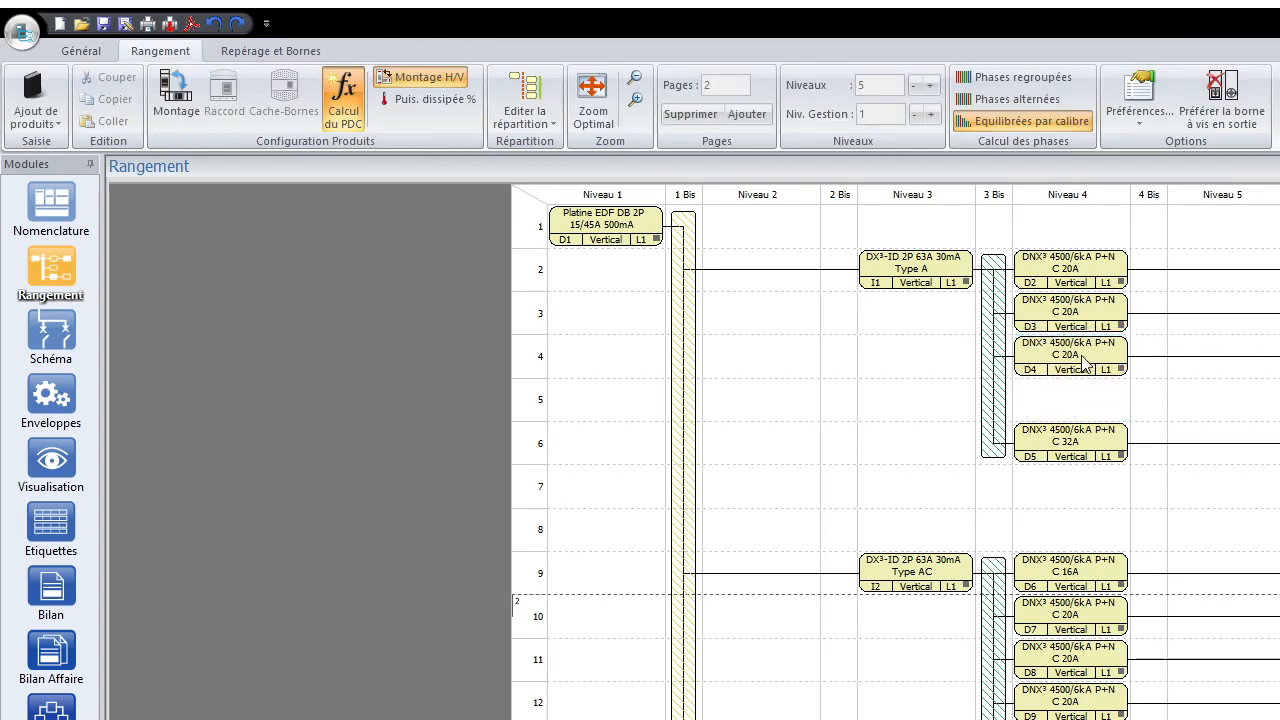
scroll(1120, 500, down, 3)
scroll(1120, 500, up, 3)
click(1100, 450)
drag(1115, 493, 1126, 719)
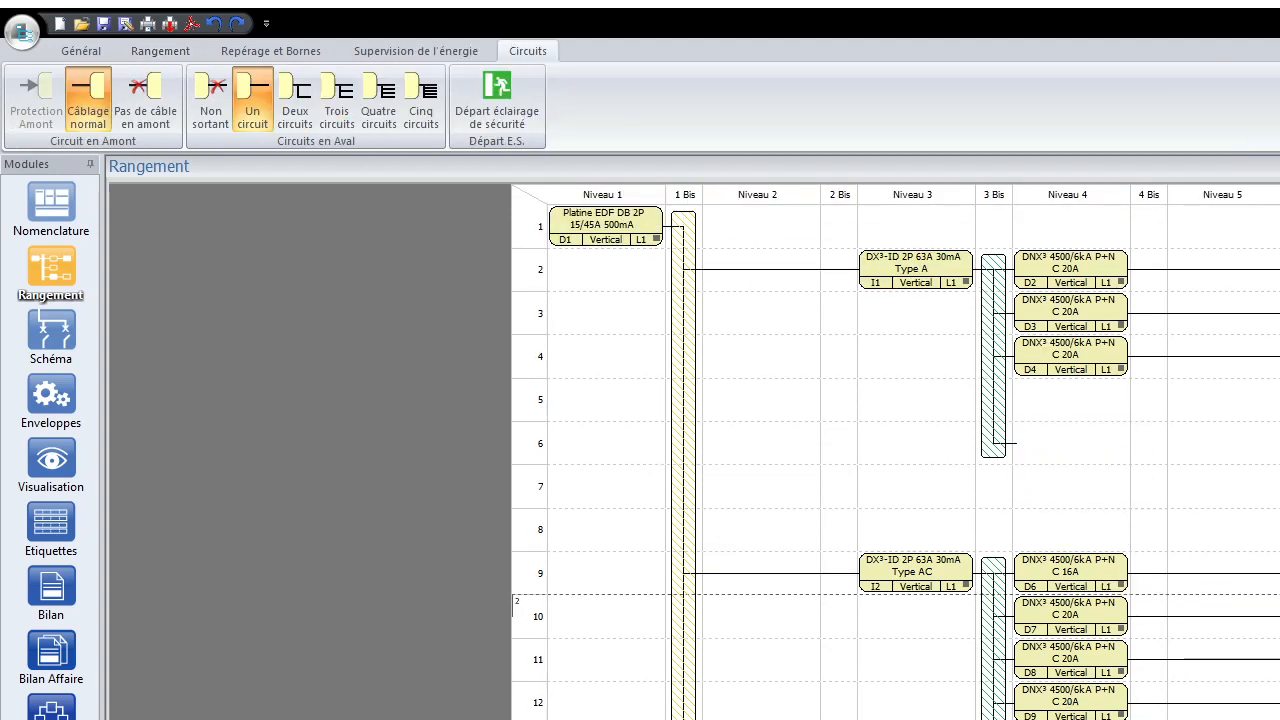
drag(1120, 650, 1118, 405)
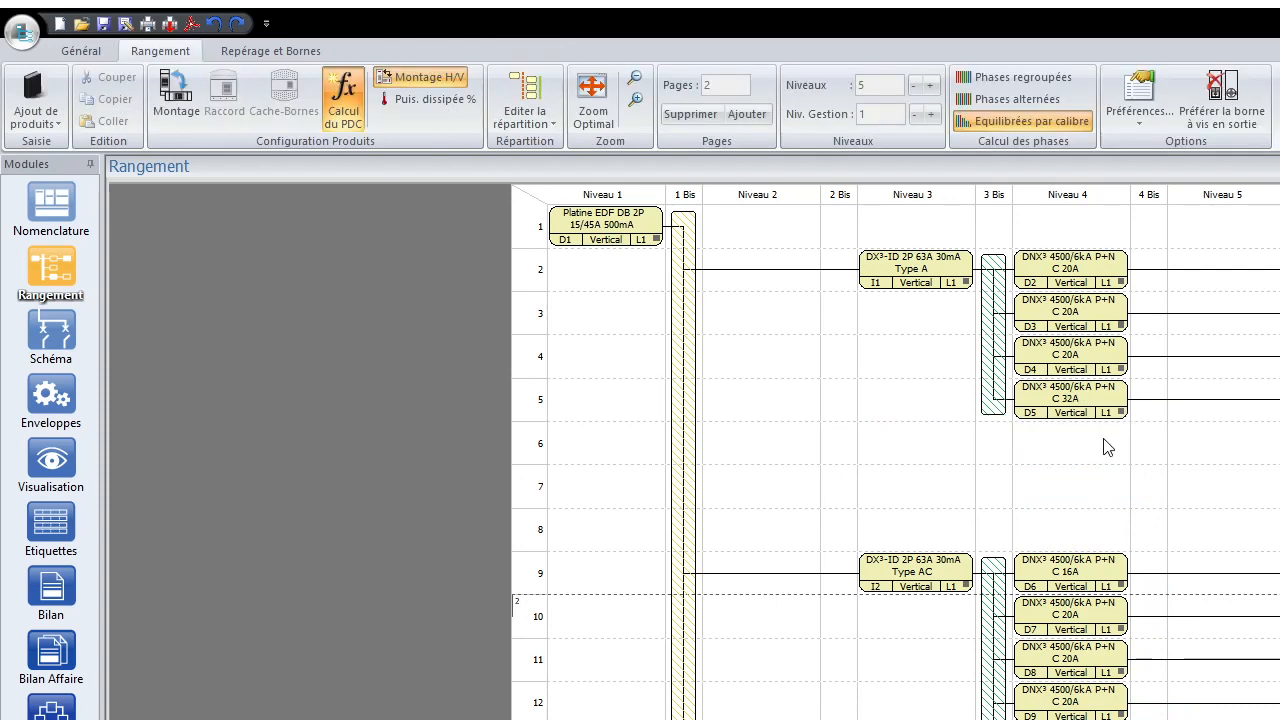
Change the rating of differential switch I2 to 40A, keeping it 2P 30mA Type AC
click(914, 279)
click(912, 426)
scroll(930, 493, down, 3)
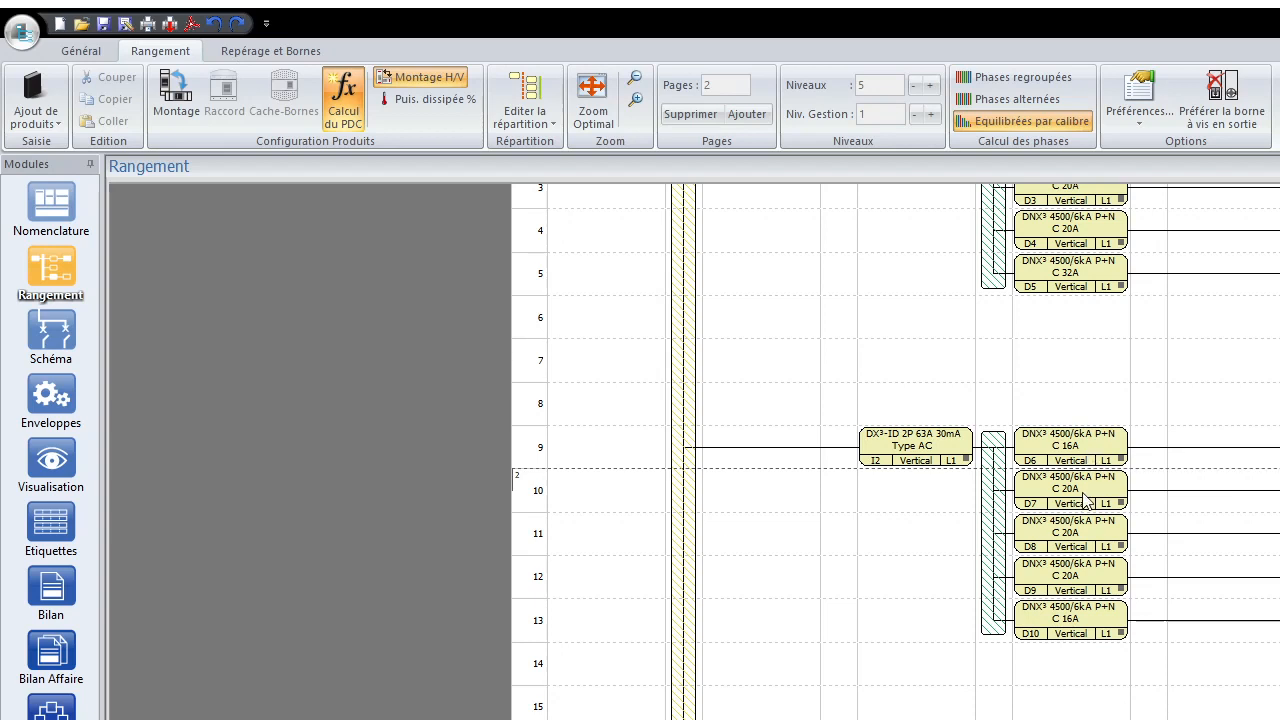
click(934, 456)
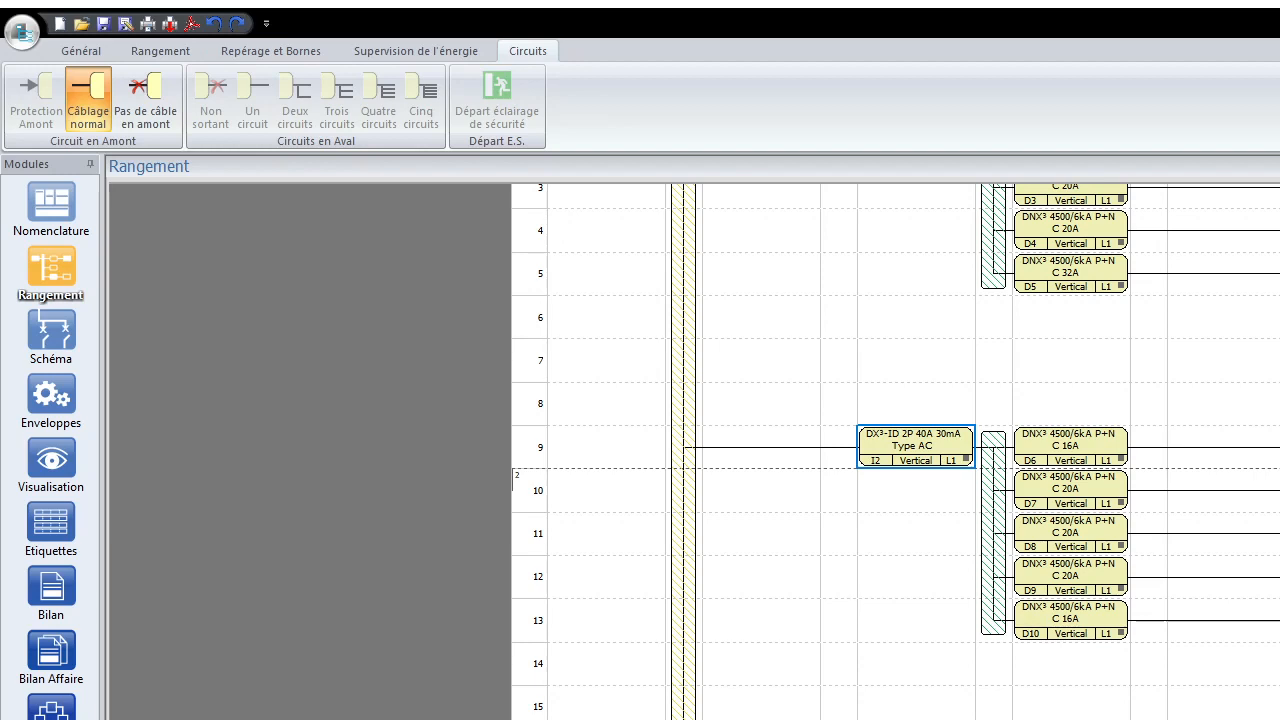
click(960, 675)
scroll(960, 675, down, 1)
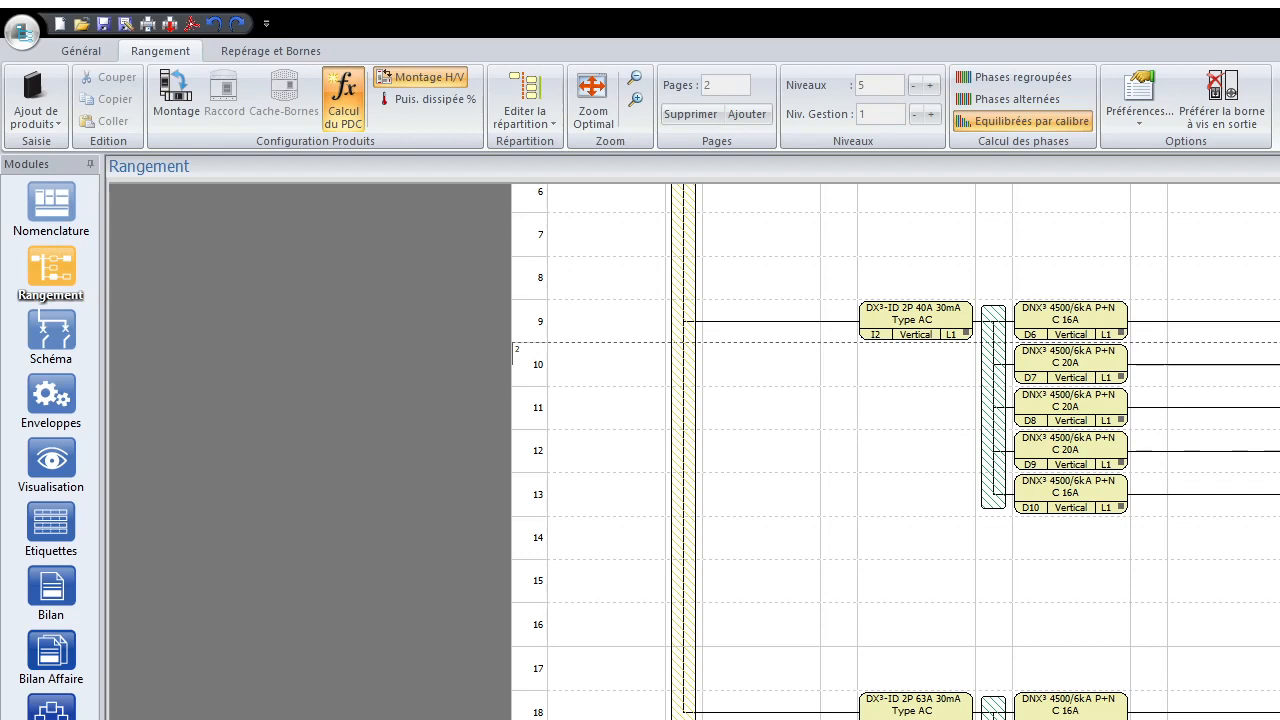
Set the rating of differential switch I2 back to 63A
click(924, 713)
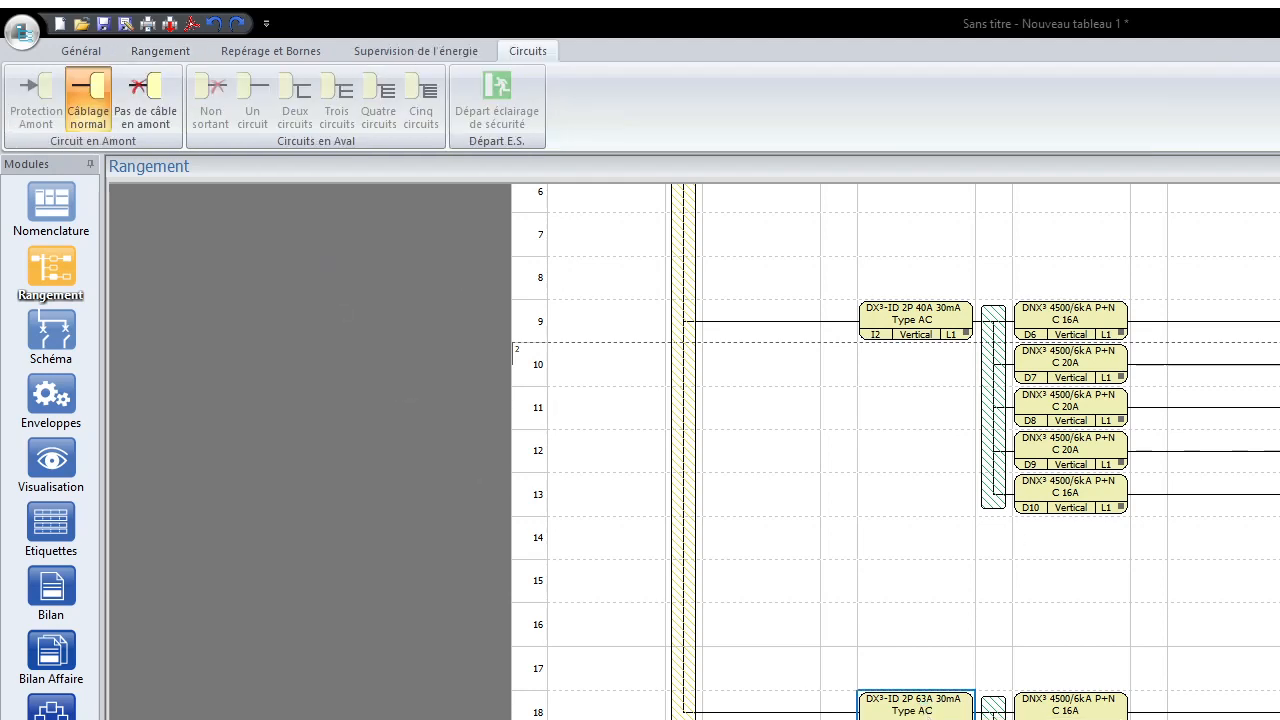
scroll(1152, 614, up, 3)
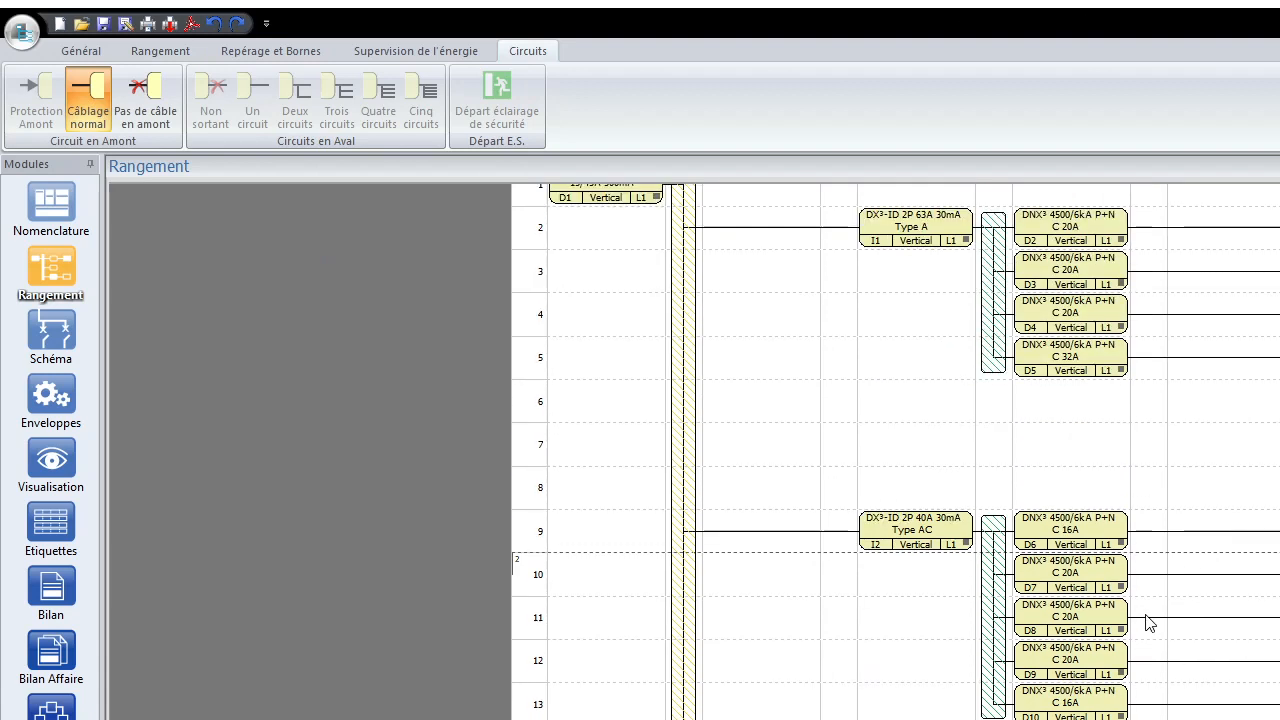
click(904, 534)
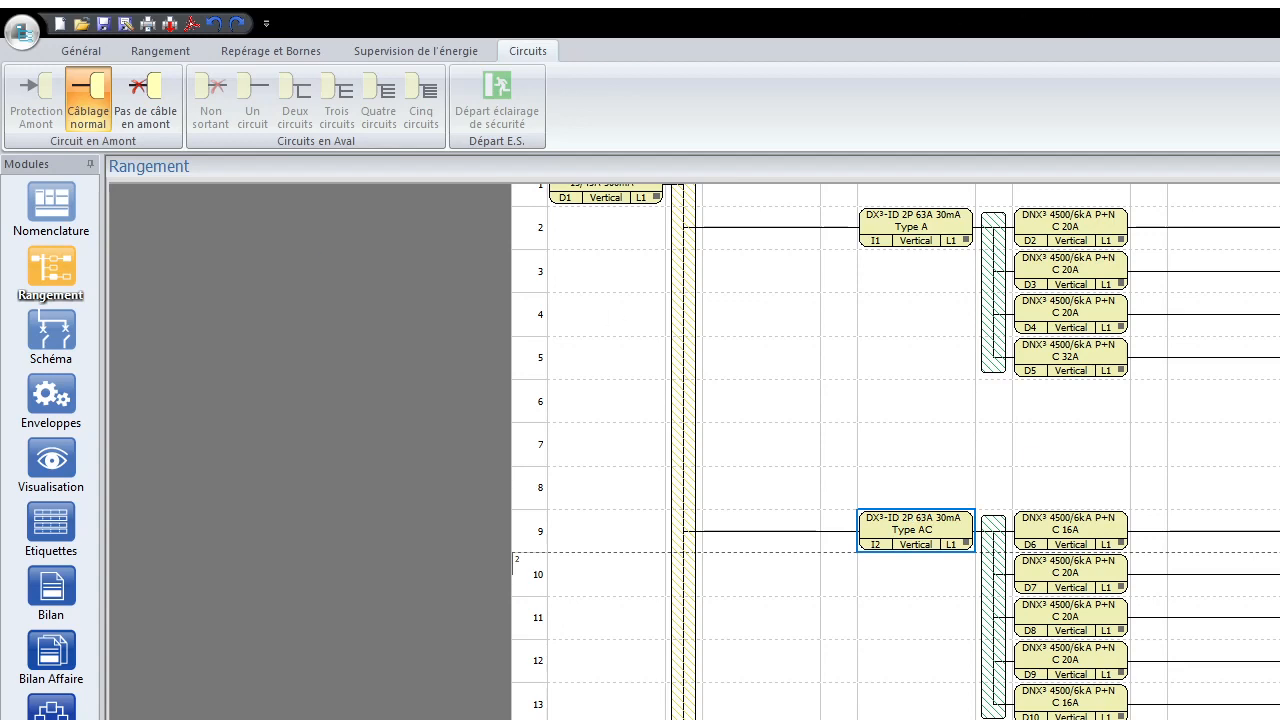
Examine the position of differential switch I2 and its first breaker on the first page of the Schéma module, then return to Rangement
scroll(896, 452, down, 4)
scroll(896, 452, up, 5)
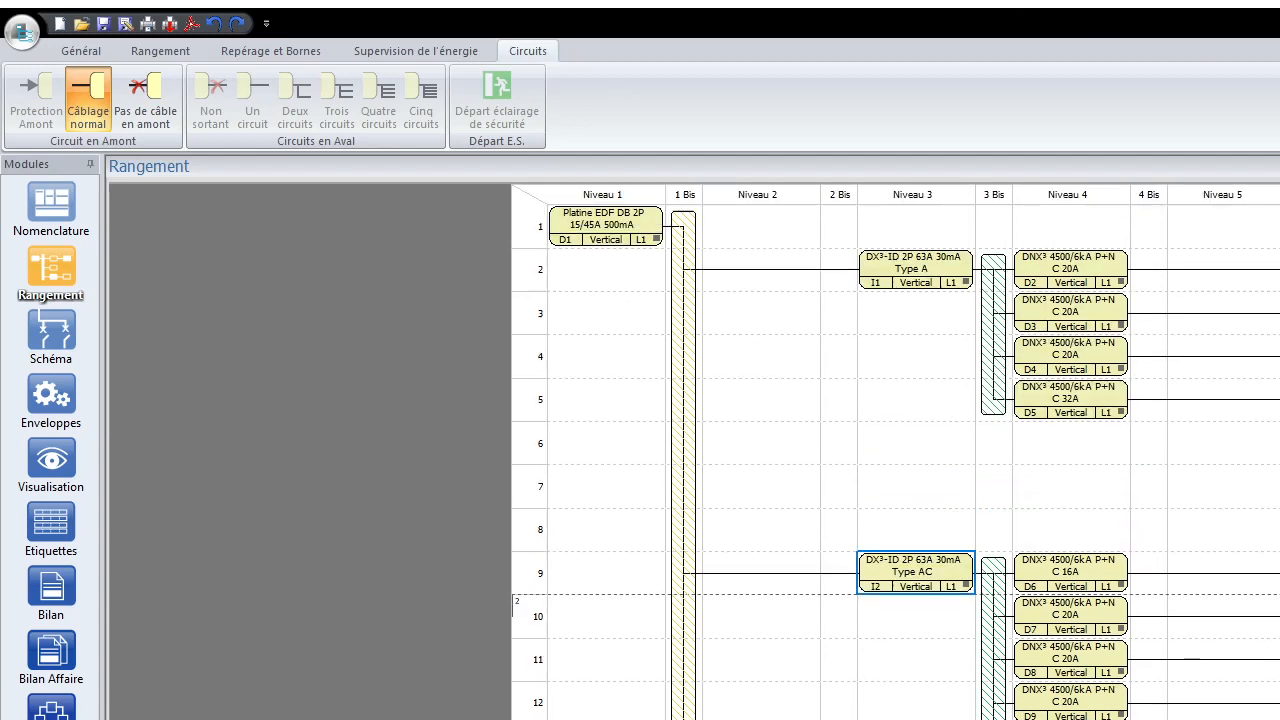
scroll(850, 450, down, 4)
scroll(850, 450, up, 4)
click(51, 332)
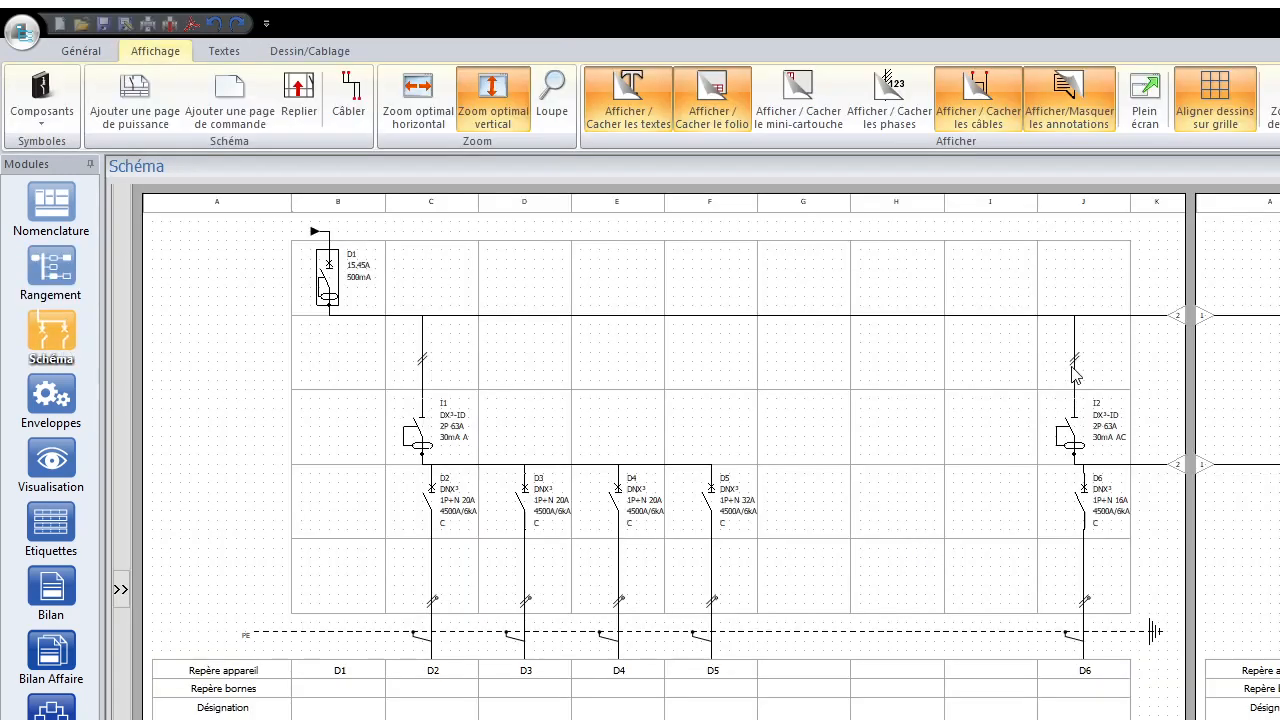
click(1072, 396)
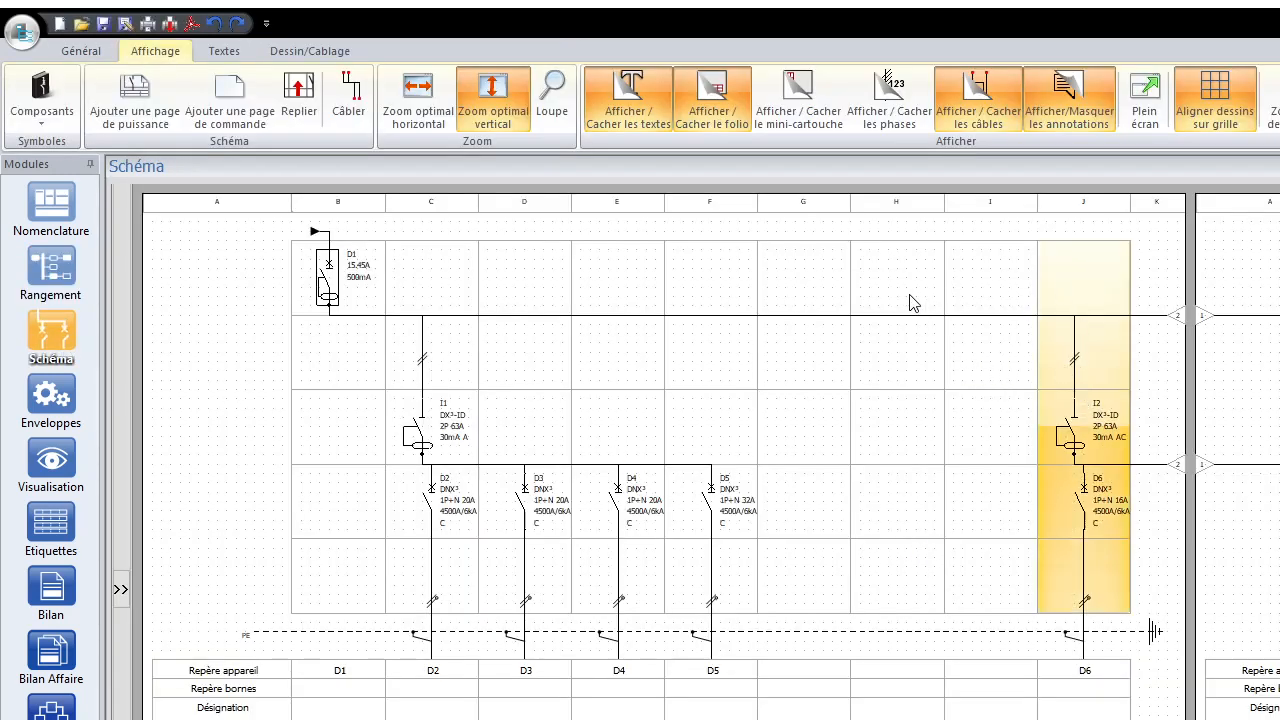
mouse_move(1072, 450)
mouse_down()
mouse_move(922, 452)
mouse_move(1068, 440)
mouse_up()
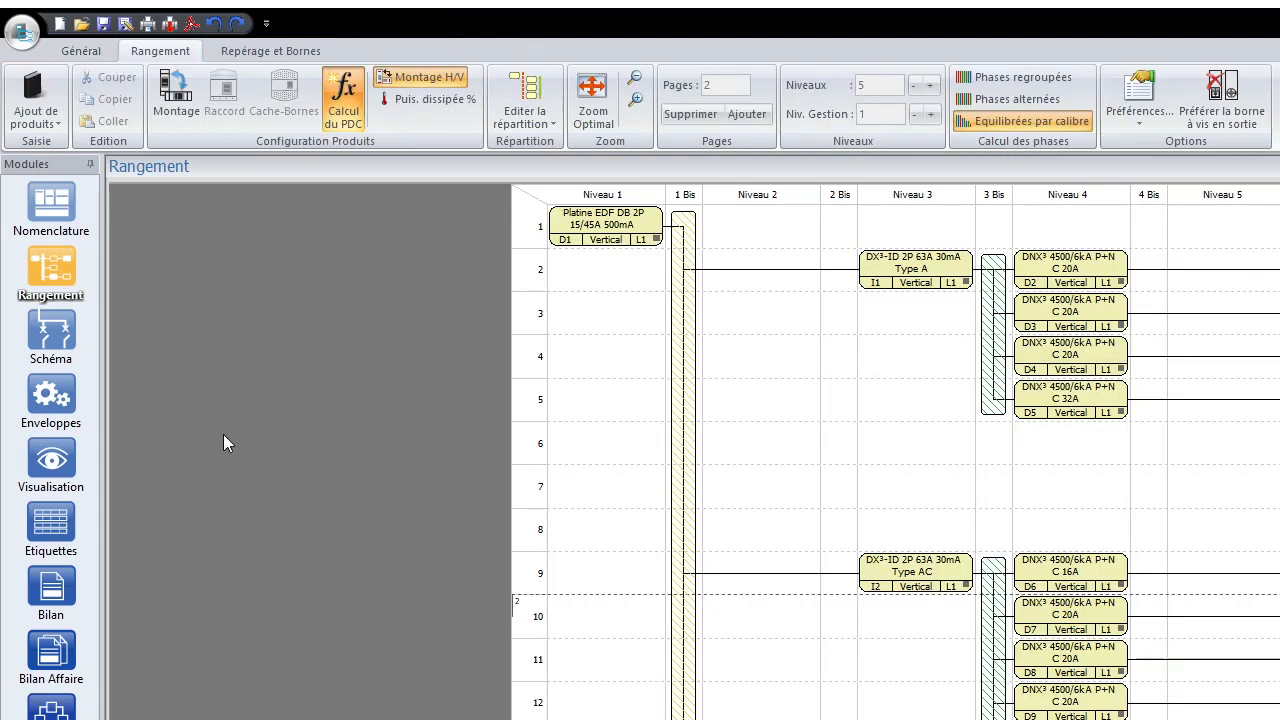
Move differential switch I2 and its 16A breaker up to row 6, its three 20A breakers to rows 7 to 9 and its other 16A breaker to row 10
click(884, 580)
drag(897, 529, 893, 446)
drag(1078, 590, 1071, 460)
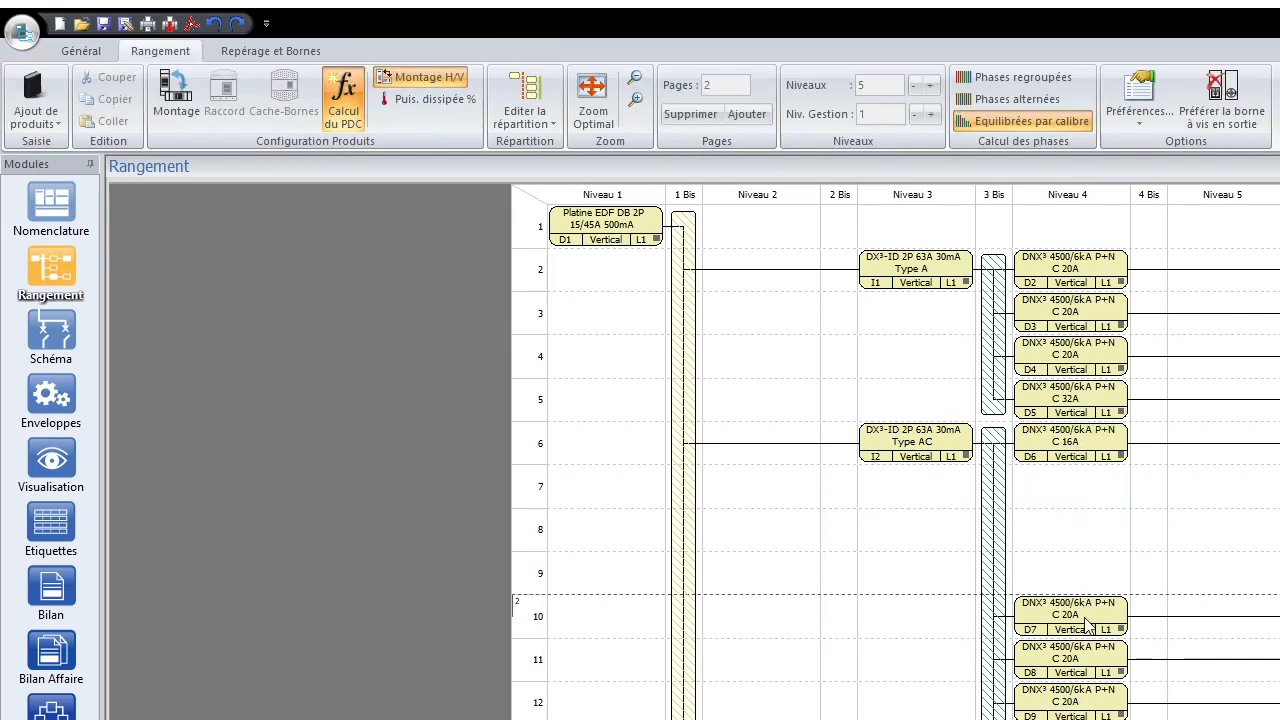
drag(1088, 606, 1082, 500)
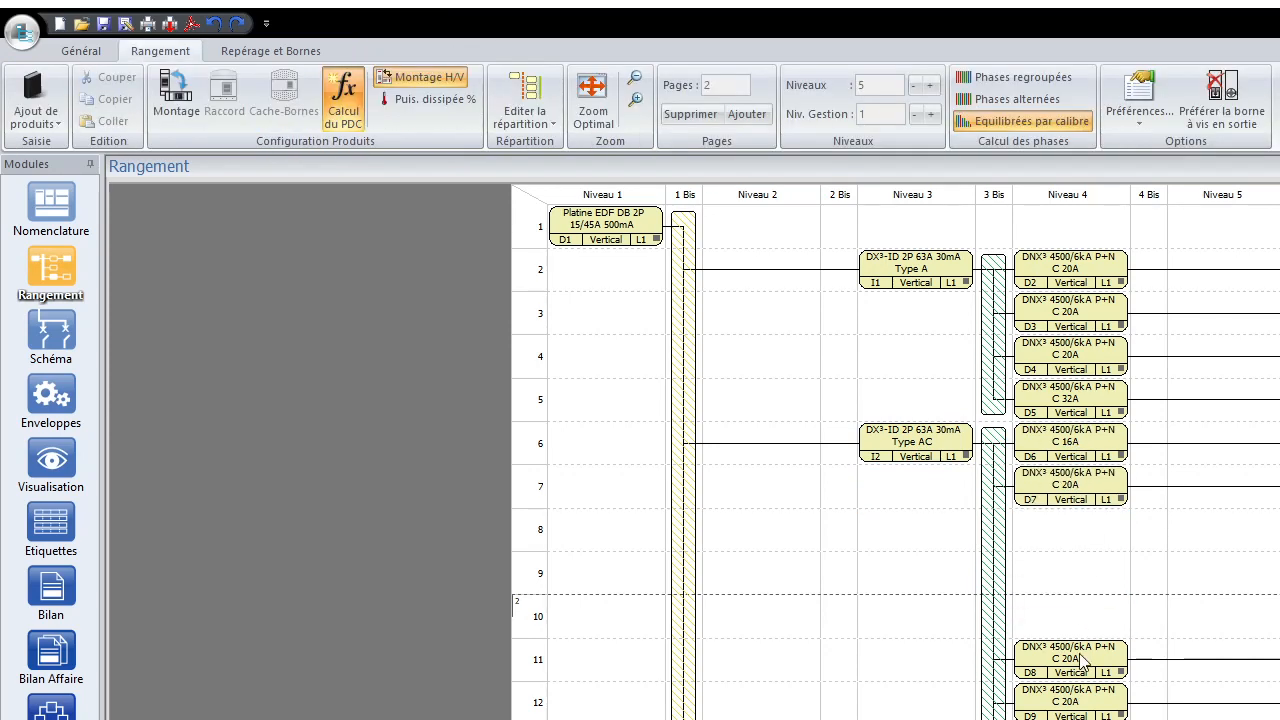
drag(1085, 658, 1073, 534)
drag(1085, 700, 1075, 577)
drag(1085, 712, 1082, 614)
Review the regrouped I1 and I2 circuits in the Schéma module and return to the Rangement grid
click(65, 333)
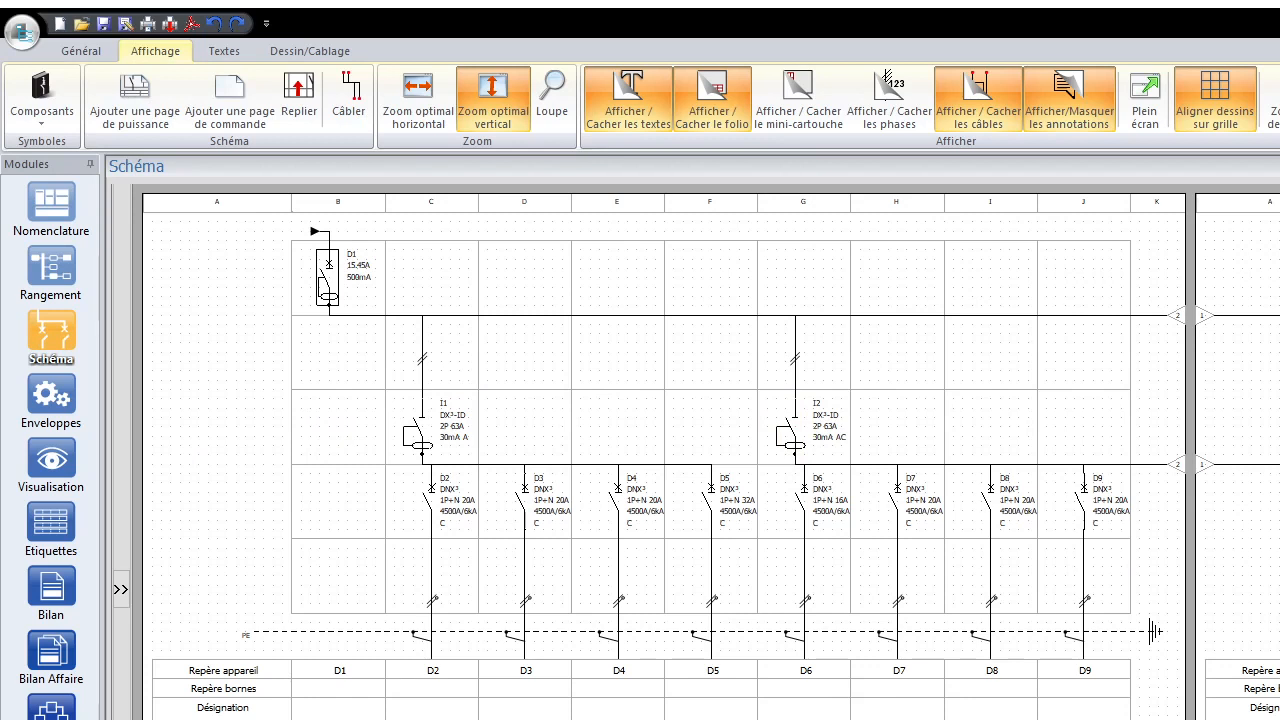
click(50, 268)
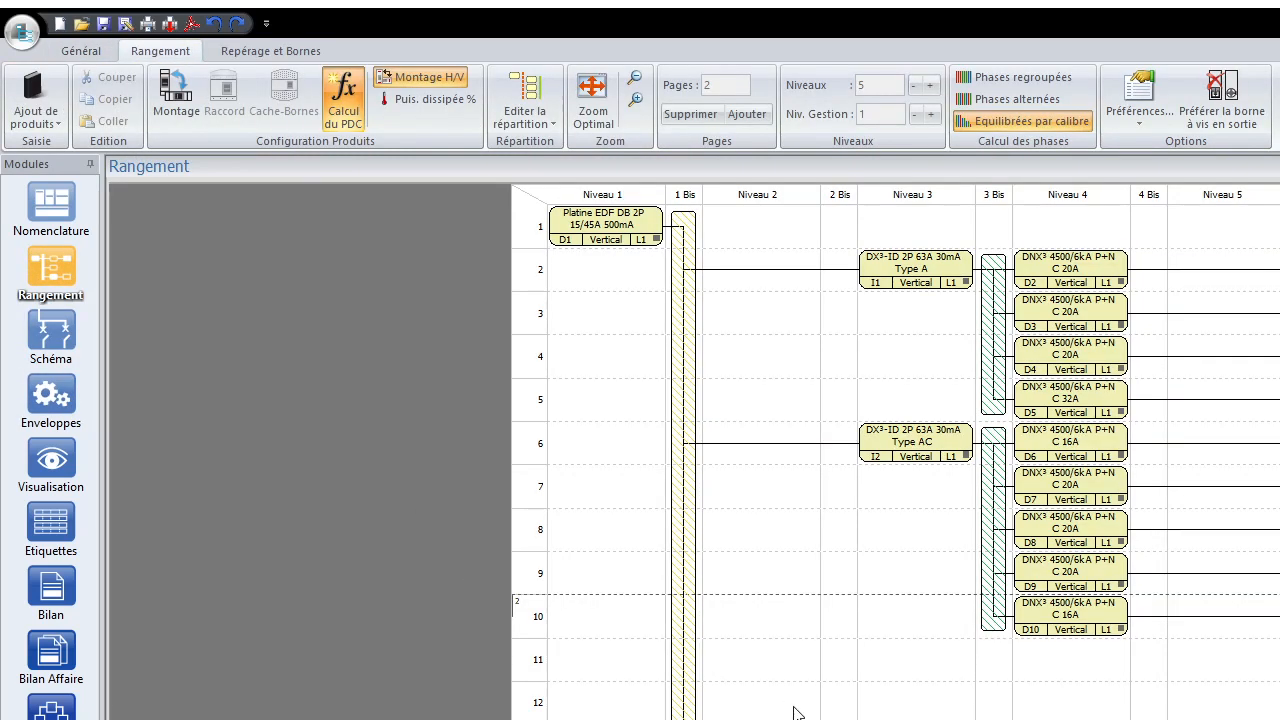
scroll(795, 712, down, 3)
scroll(936, 710, up, 3)
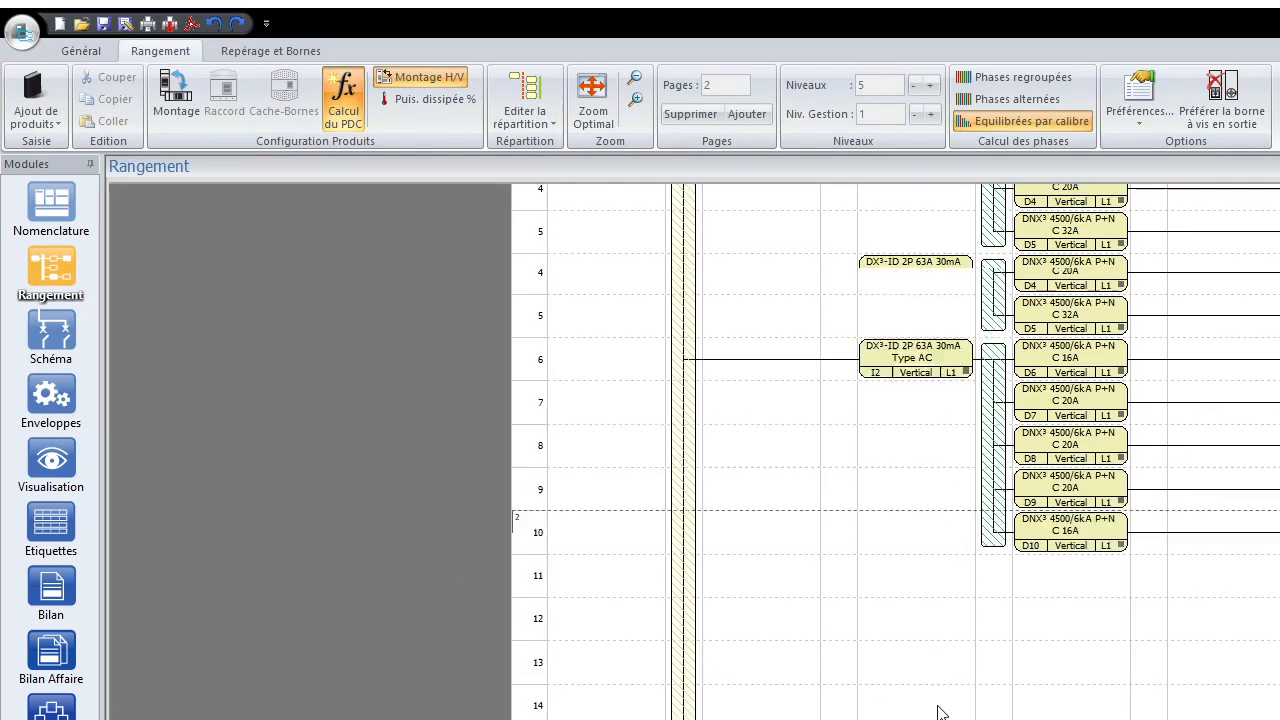
Move the four breakers fed by differential switch I1 up one row, into rows 1 to 4
drag(936, 272, 936, 238)
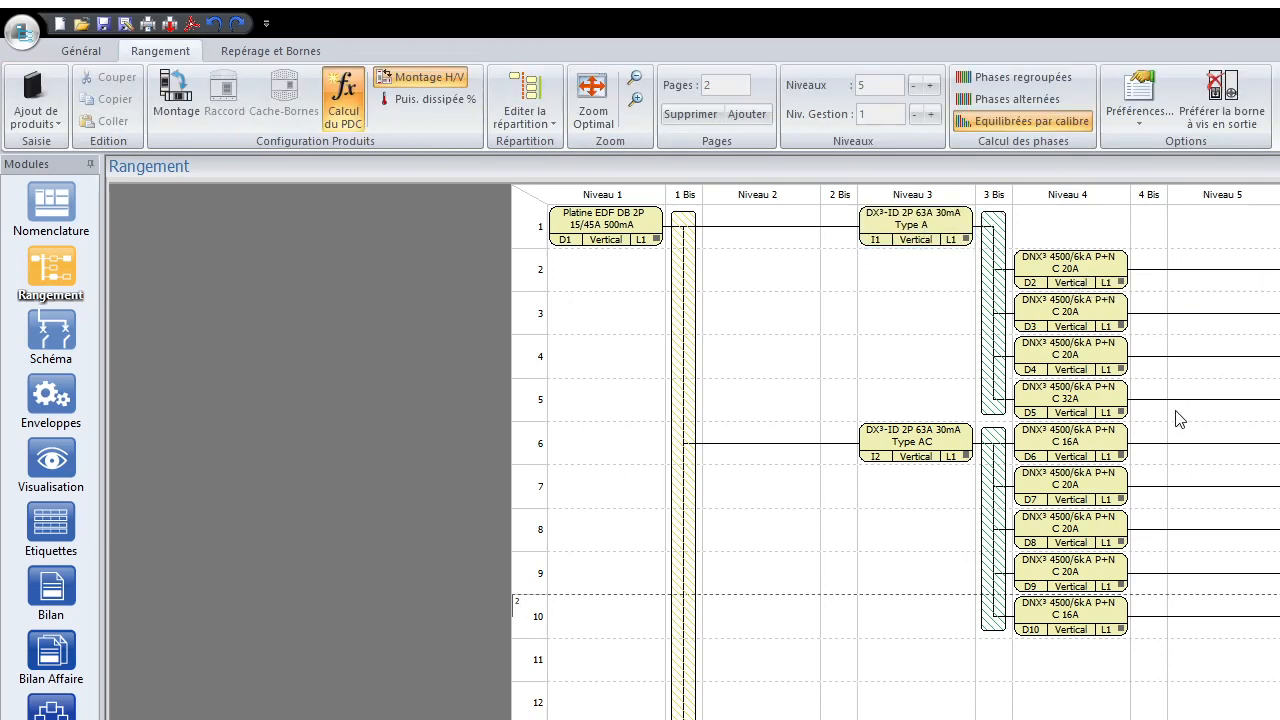
click(1097, 392)
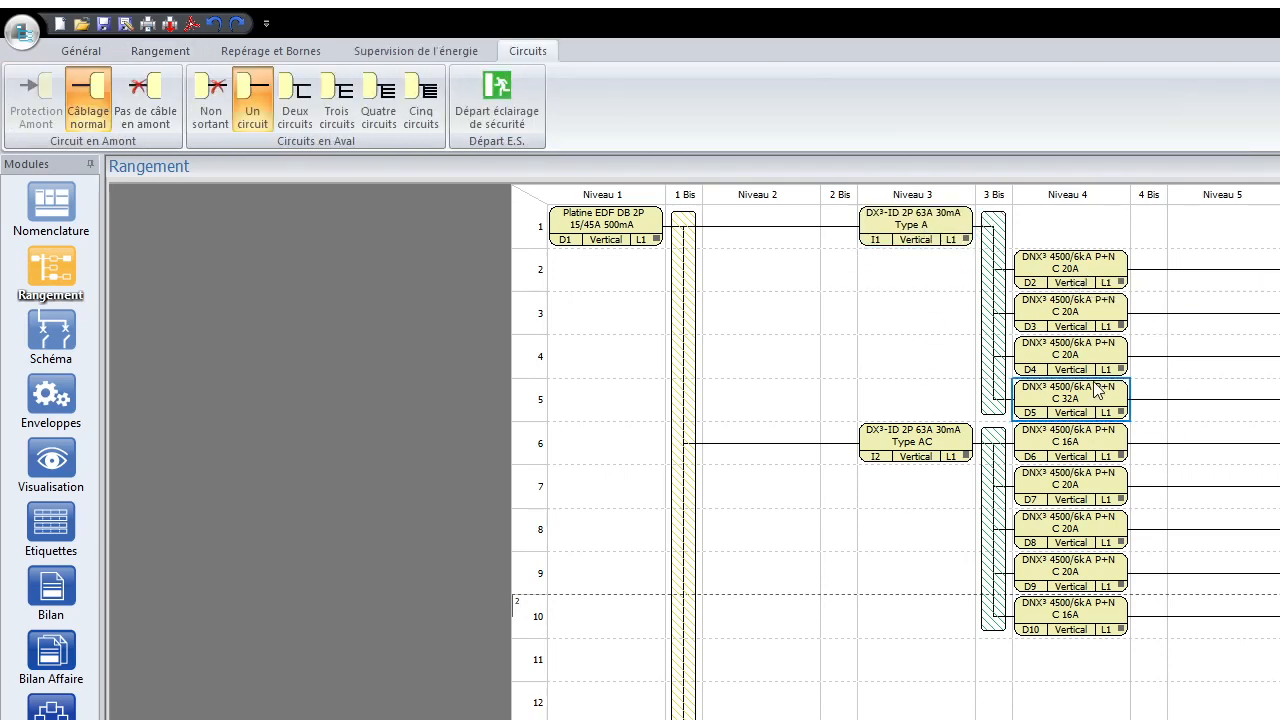
shift+click(1097, 275)
drag(1097, 275, 1106, 221)
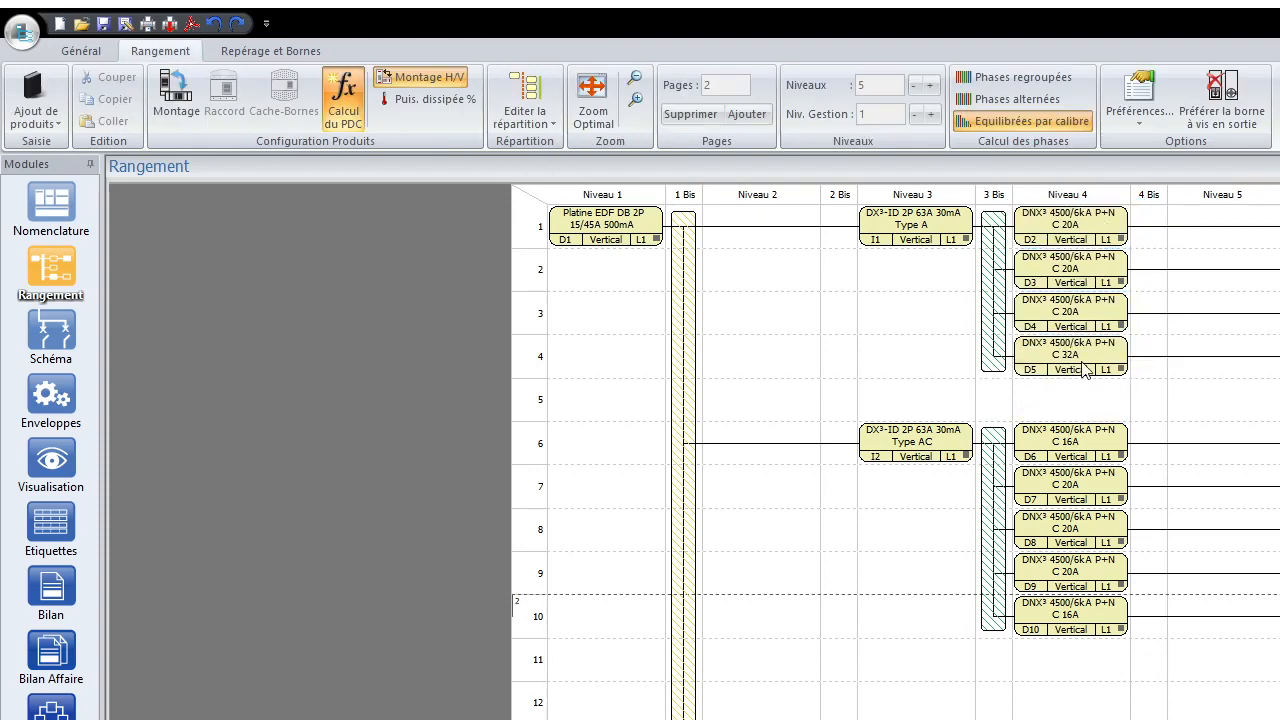
Move differential switch I2 and its five breakers up one row, so the group occupies rows 5 to 9
click(950, 444)
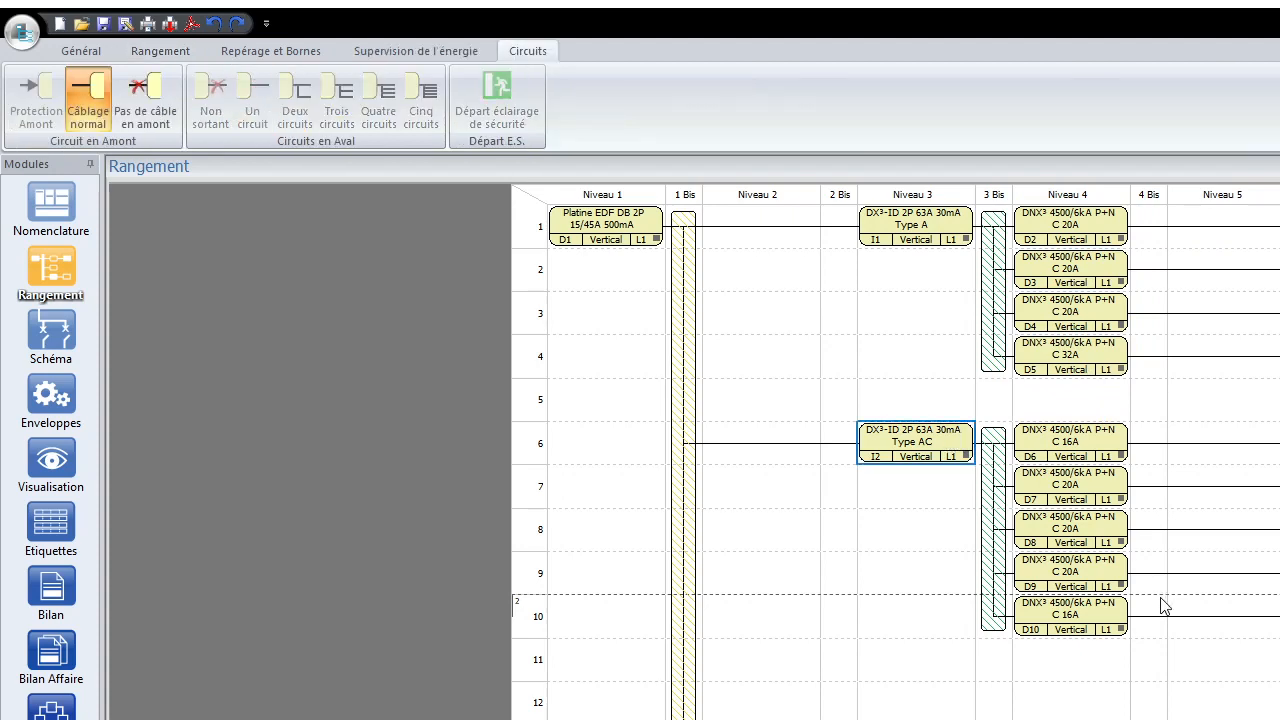
shift+click(1110, 626)
drag(1067, 453, 1067, 421)
Move differential switch I3 and its five breakers up directly below the I2 group, into rows 10 to 14
scroll(1067, 430, down, 3)
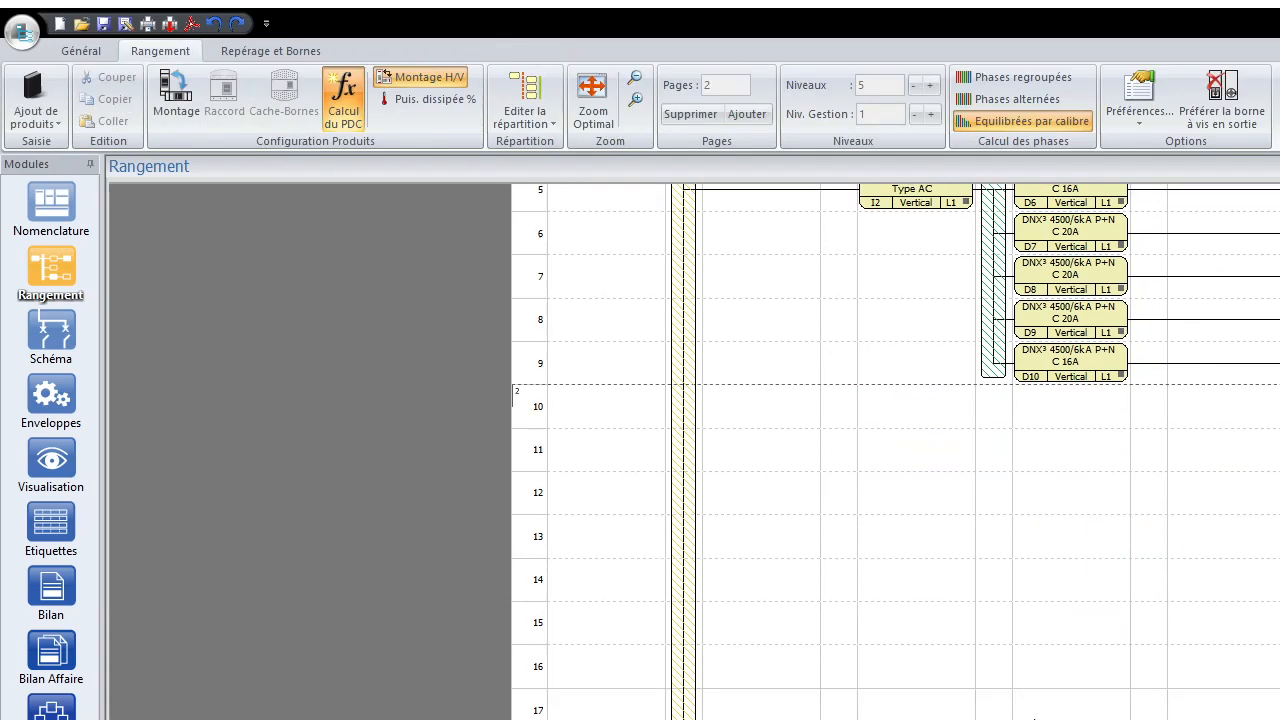
click(888, 703)
shift+click(1070, 715)
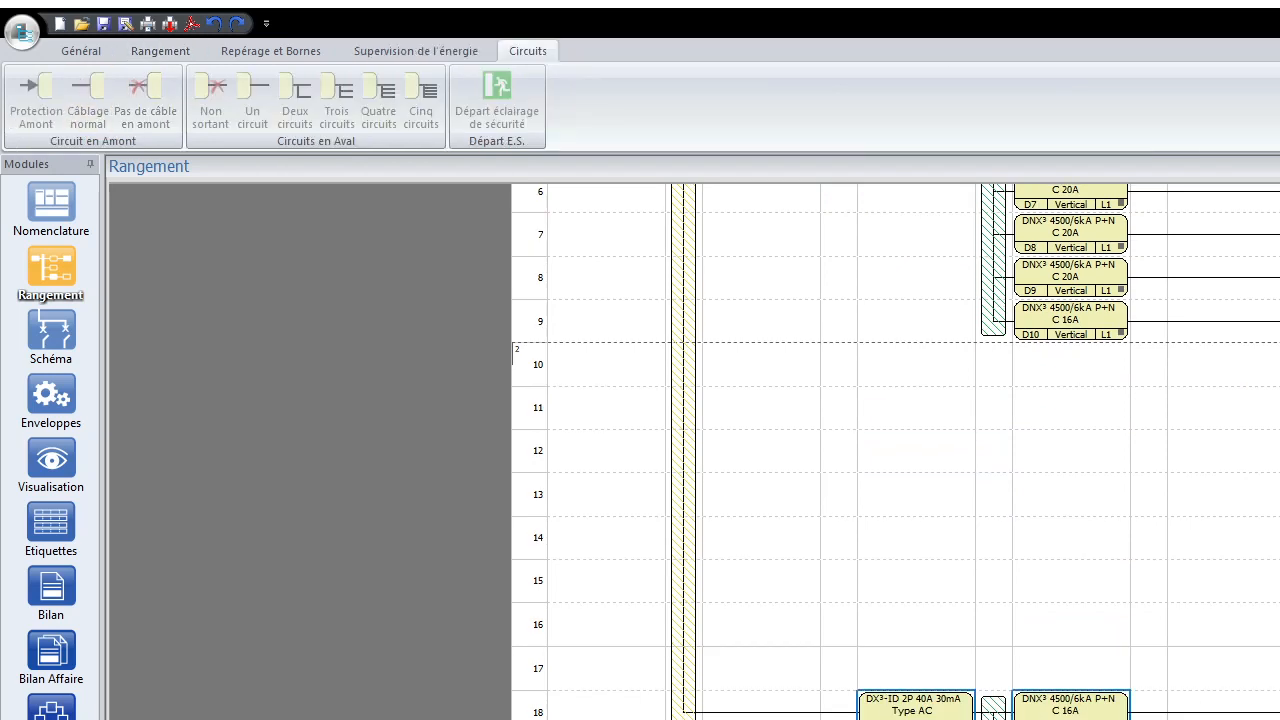
drag(1050, 710, 1050, 369)
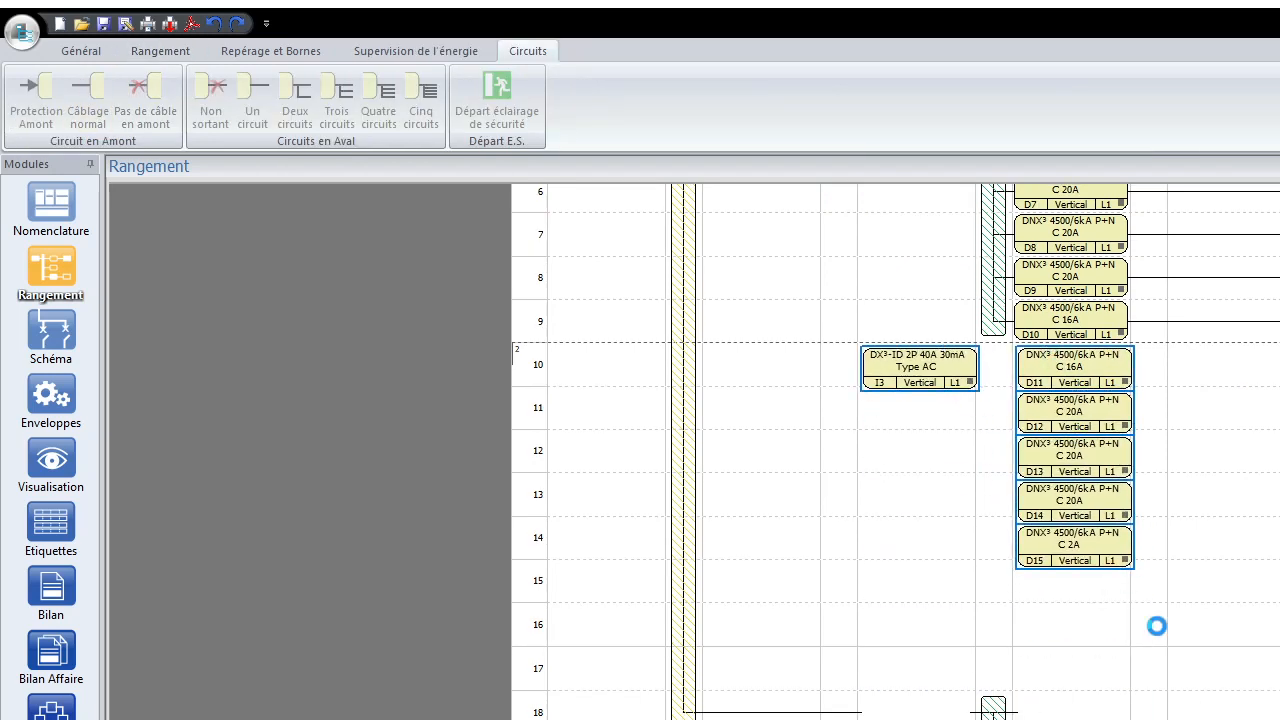
scroll(1193, 715, up, 3)
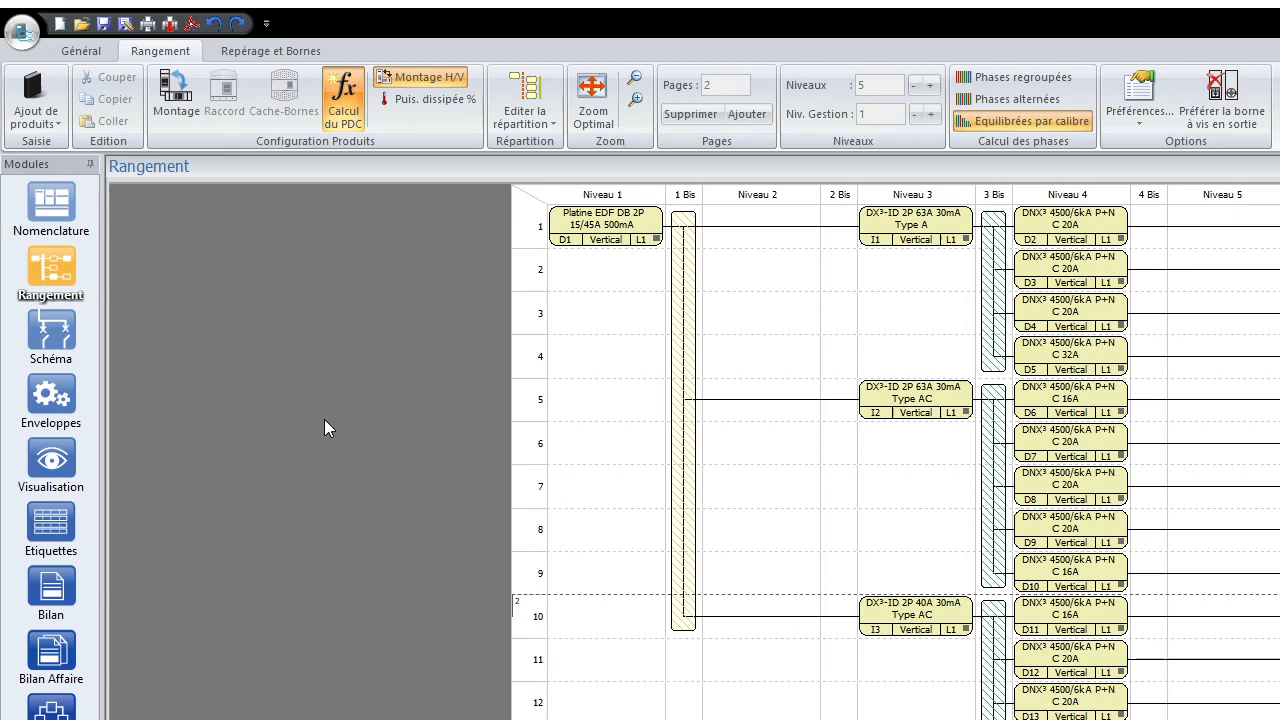
Examine the compacted I1 and I2 circuits and their labels in the Schéma module, magnifying the first page and checking the following page
click(79, 334)
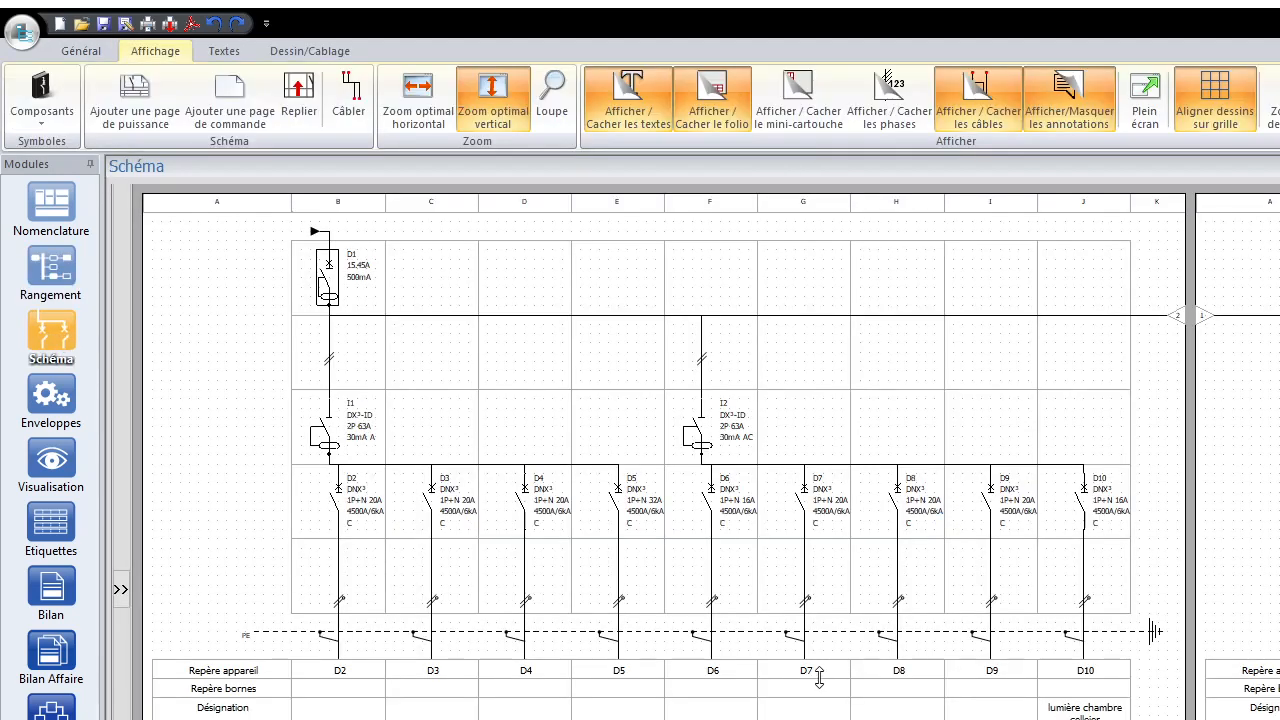
click(929, 717)
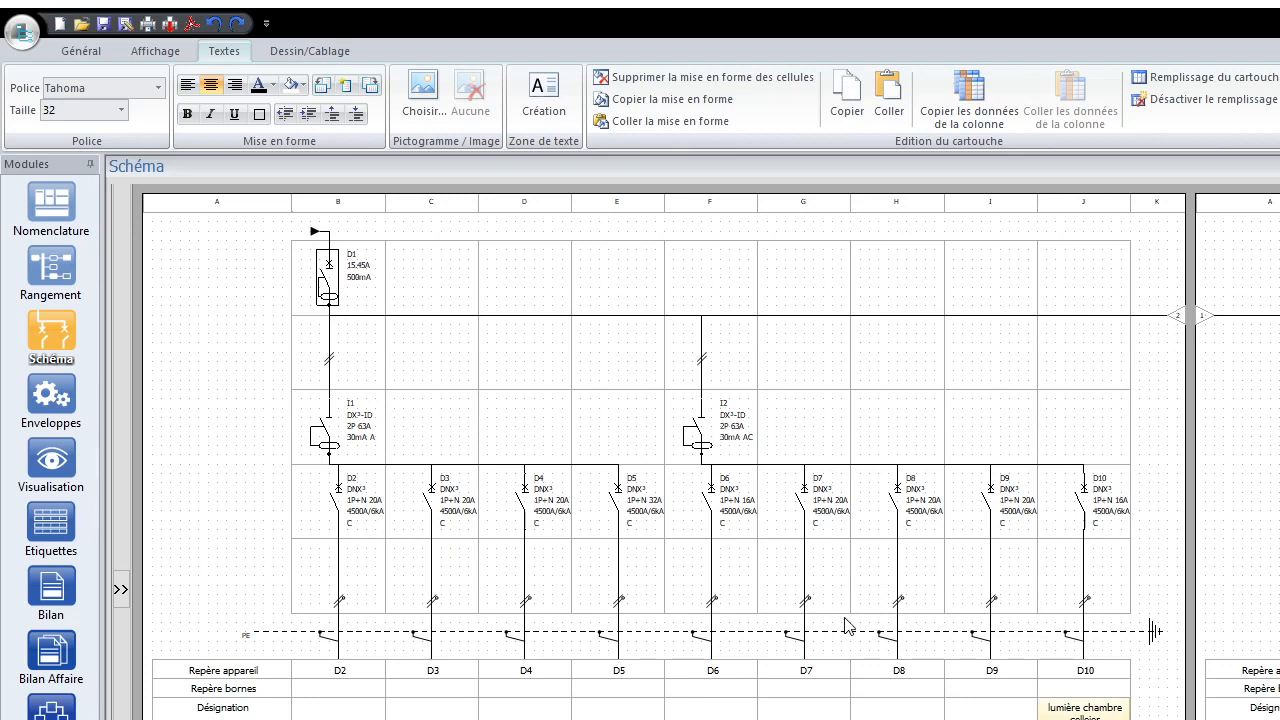
click(160, 54)
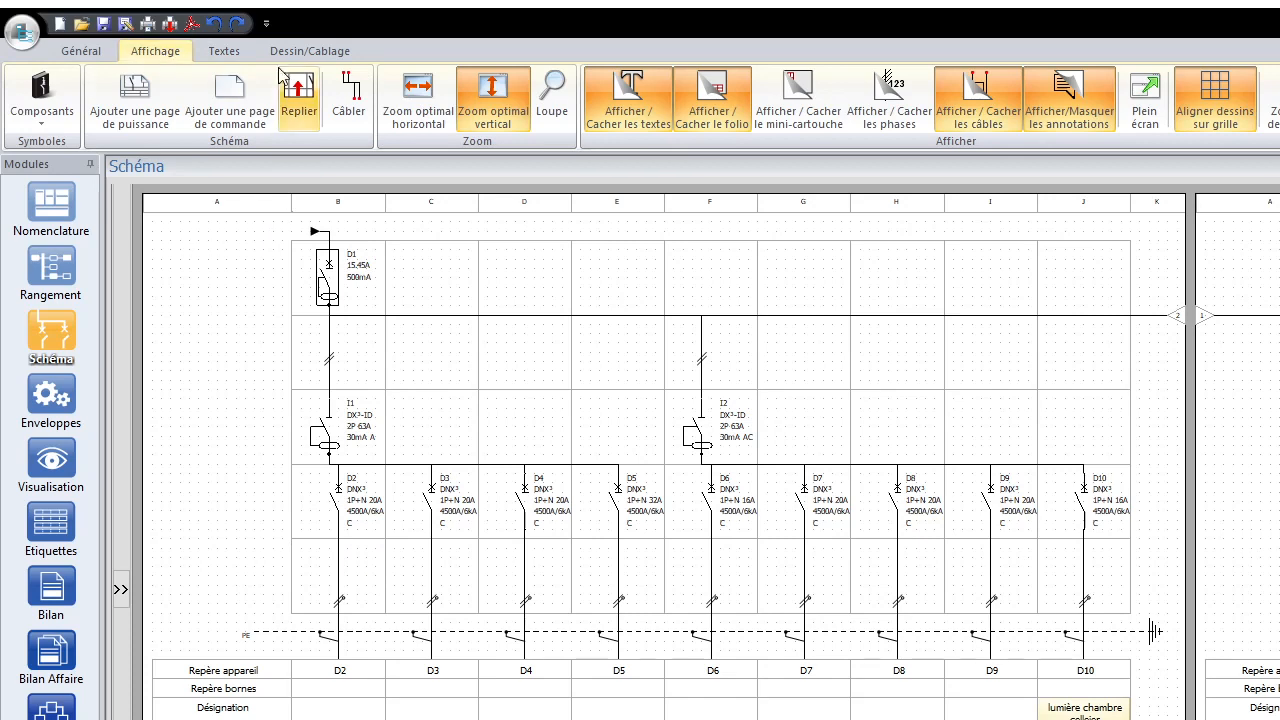
click(549, 108)
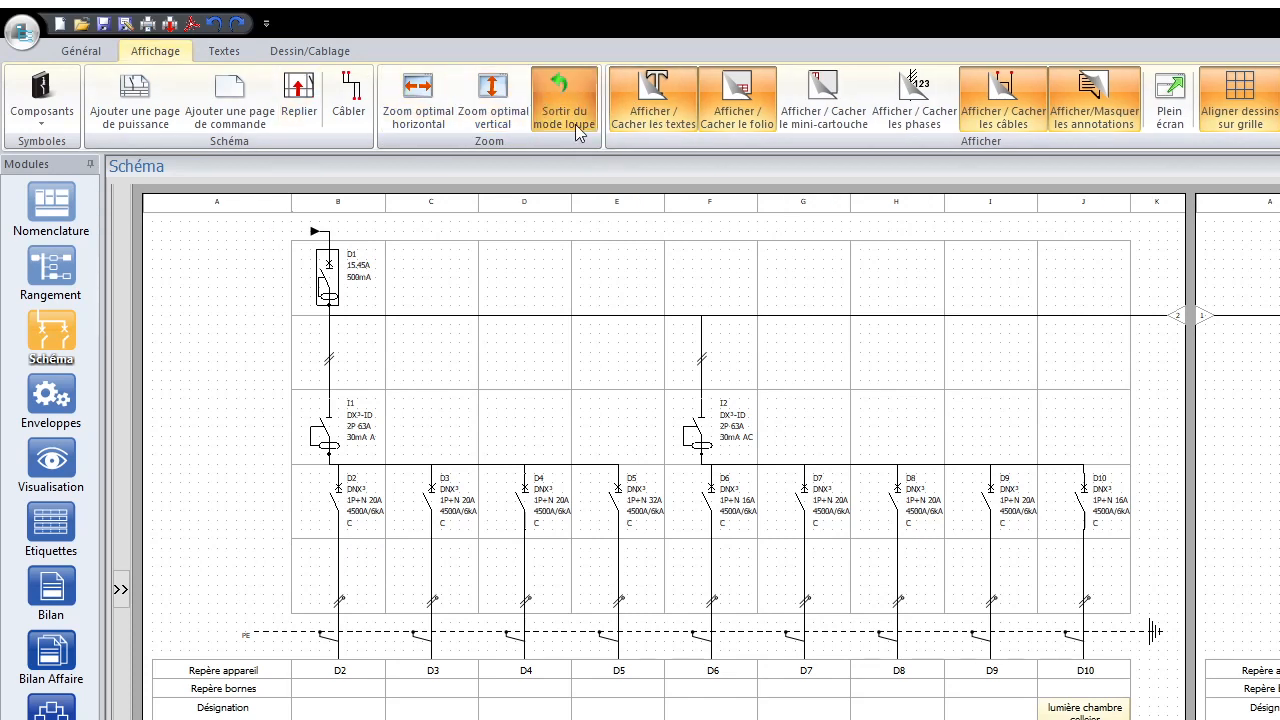
click(533, 427)
click(447, 447)
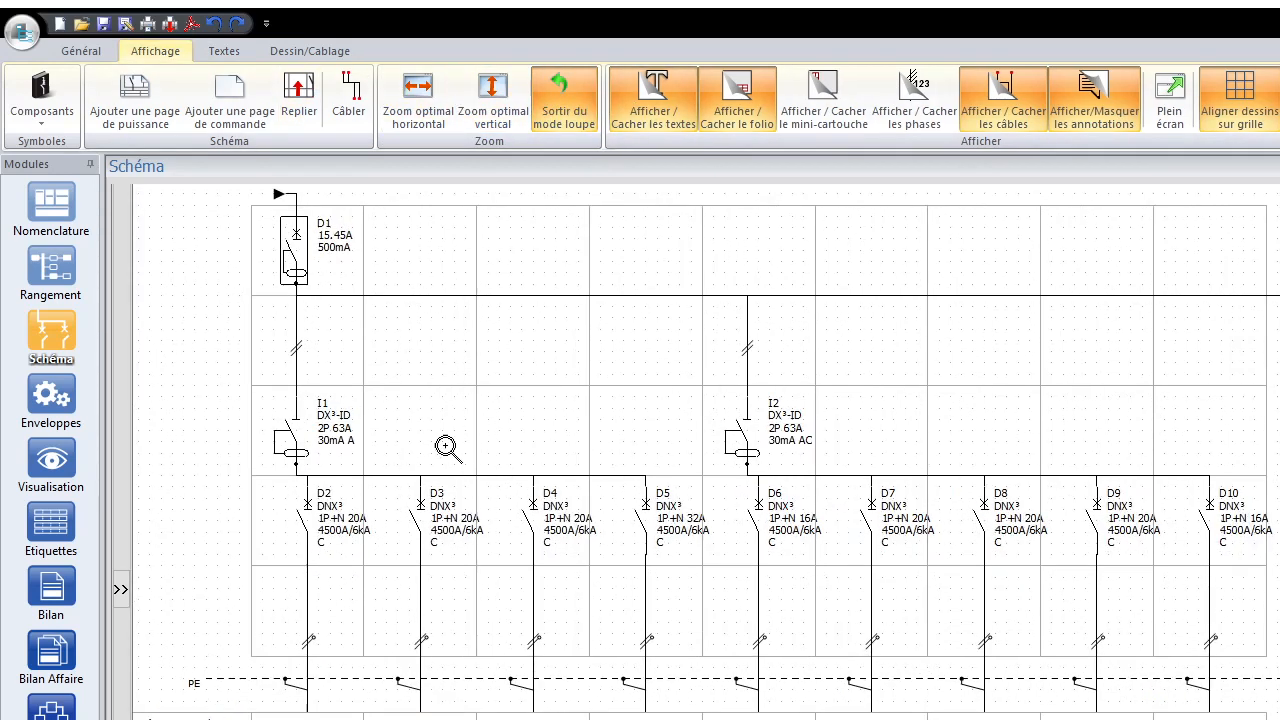
click(448, 450)
click(448, 450)
click(448, 450)
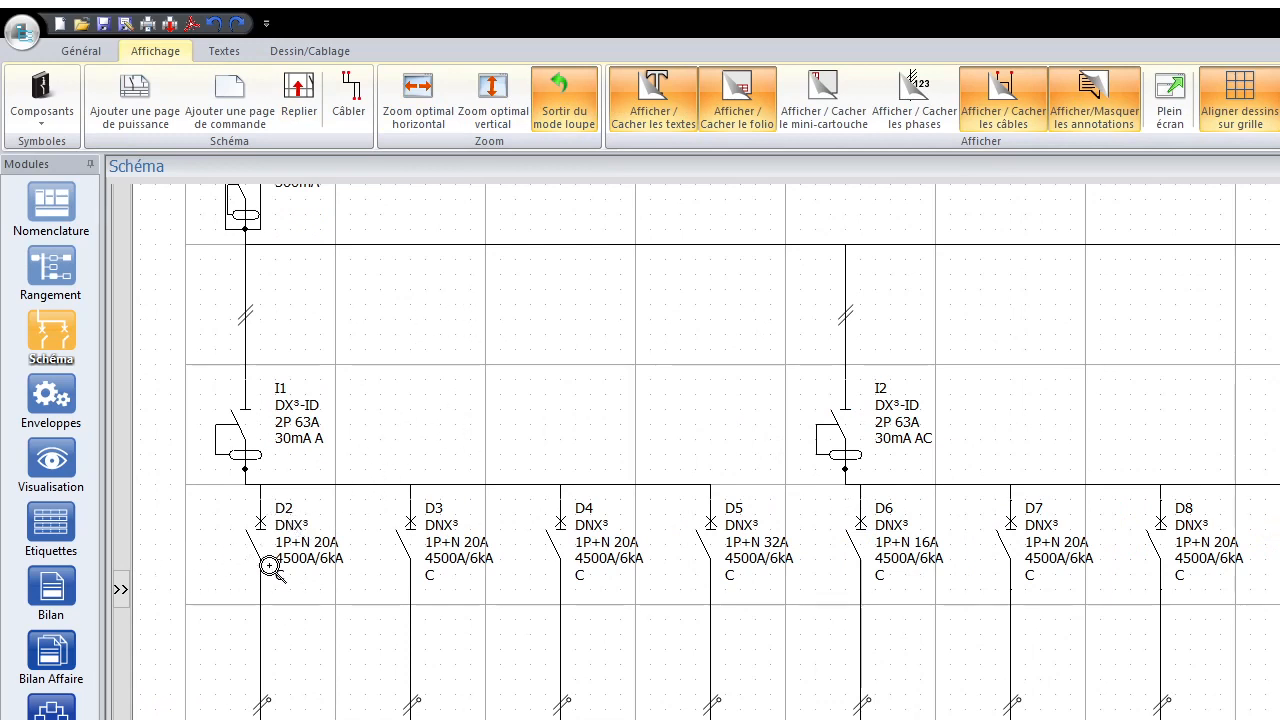
scroll(323, 571, down, 3)
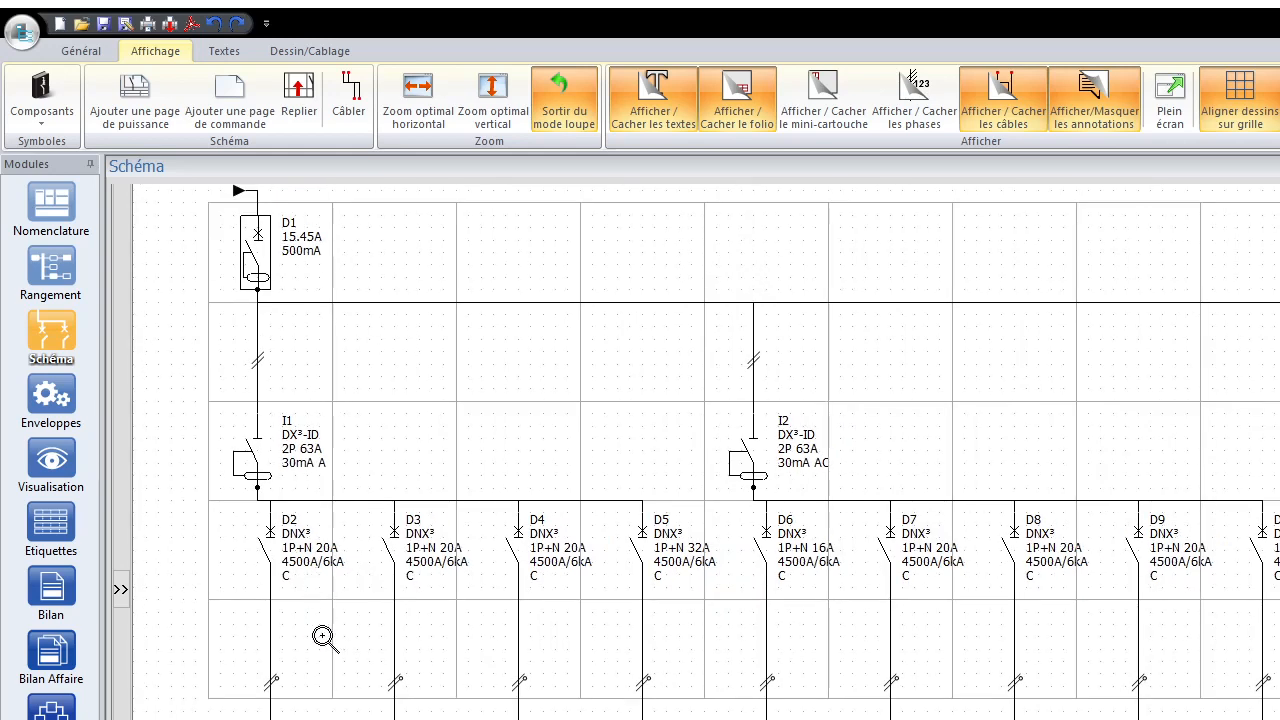
scroll(323, 571, down, 2)
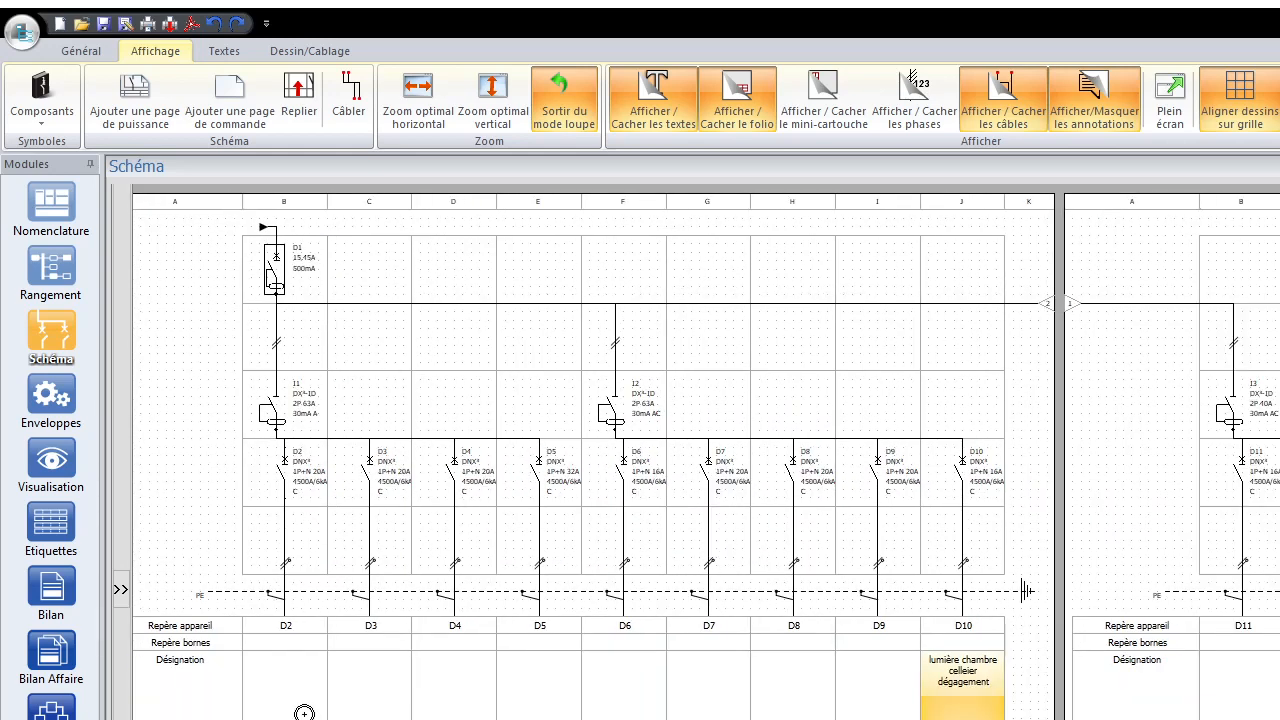
scroll(304, 714, up, 1)
scroll(280, 714, down, 1)
key(Escape)
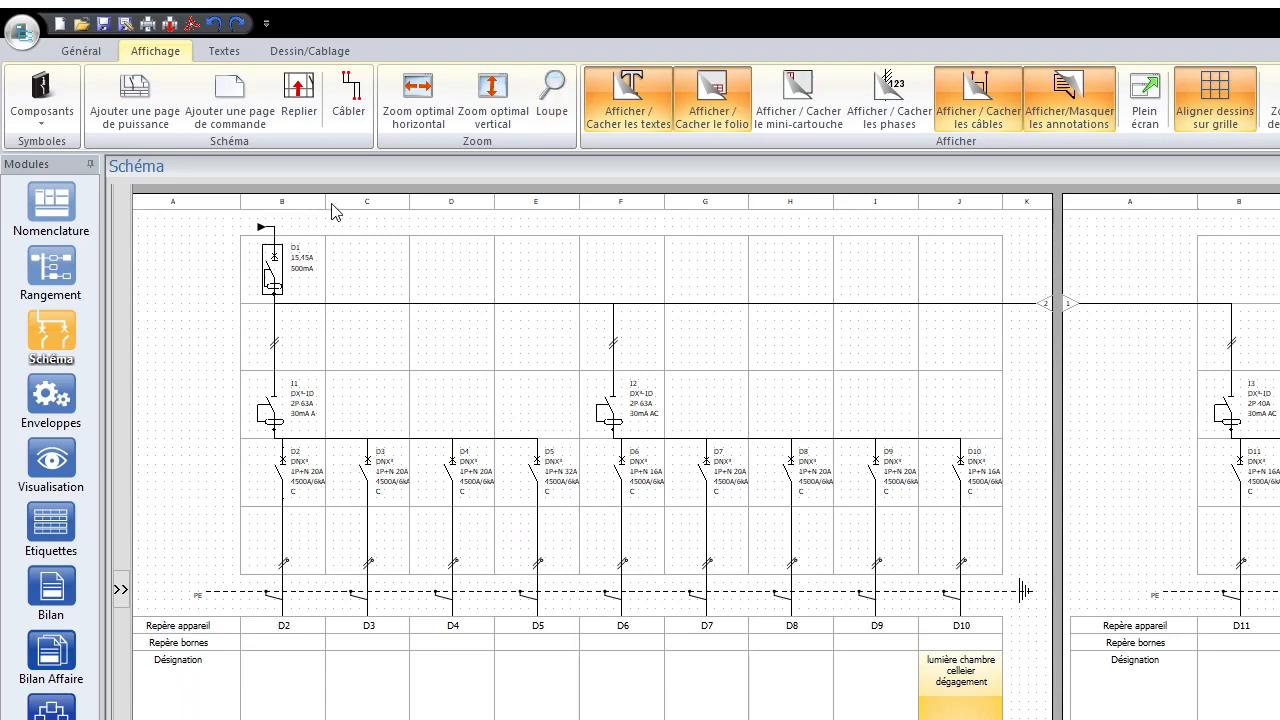
click(90, 51)
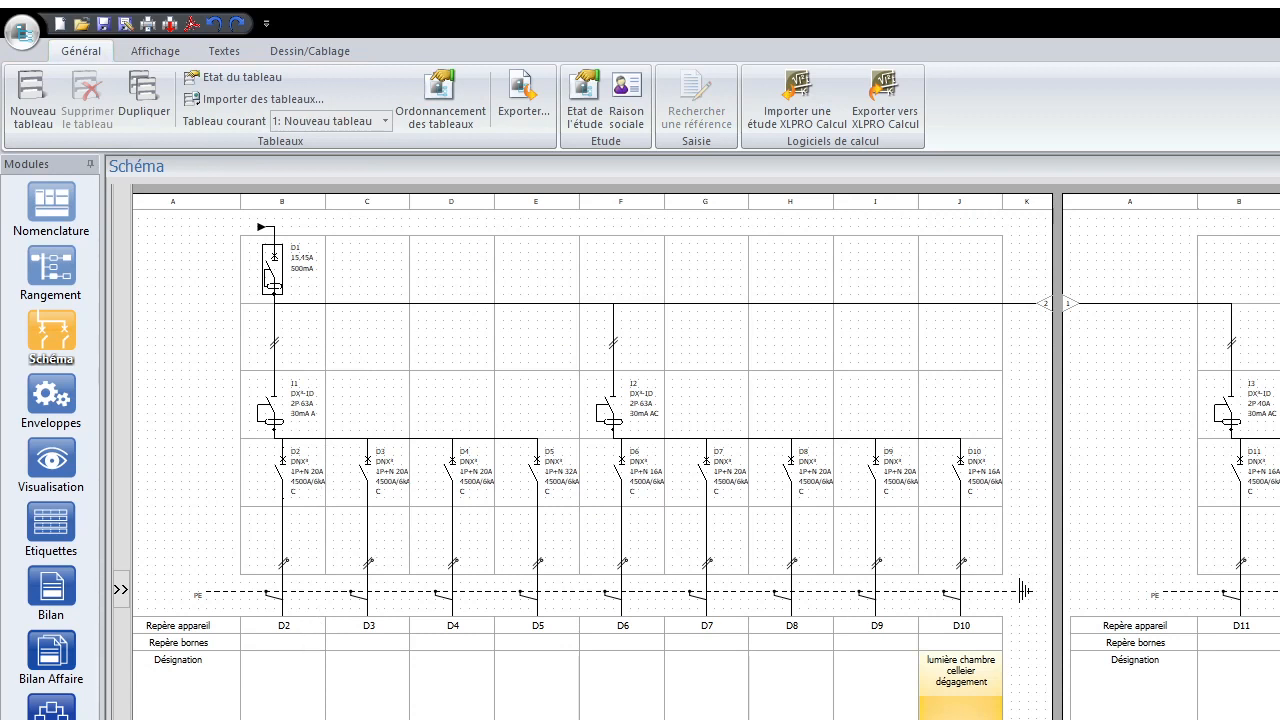
click(960, 690)
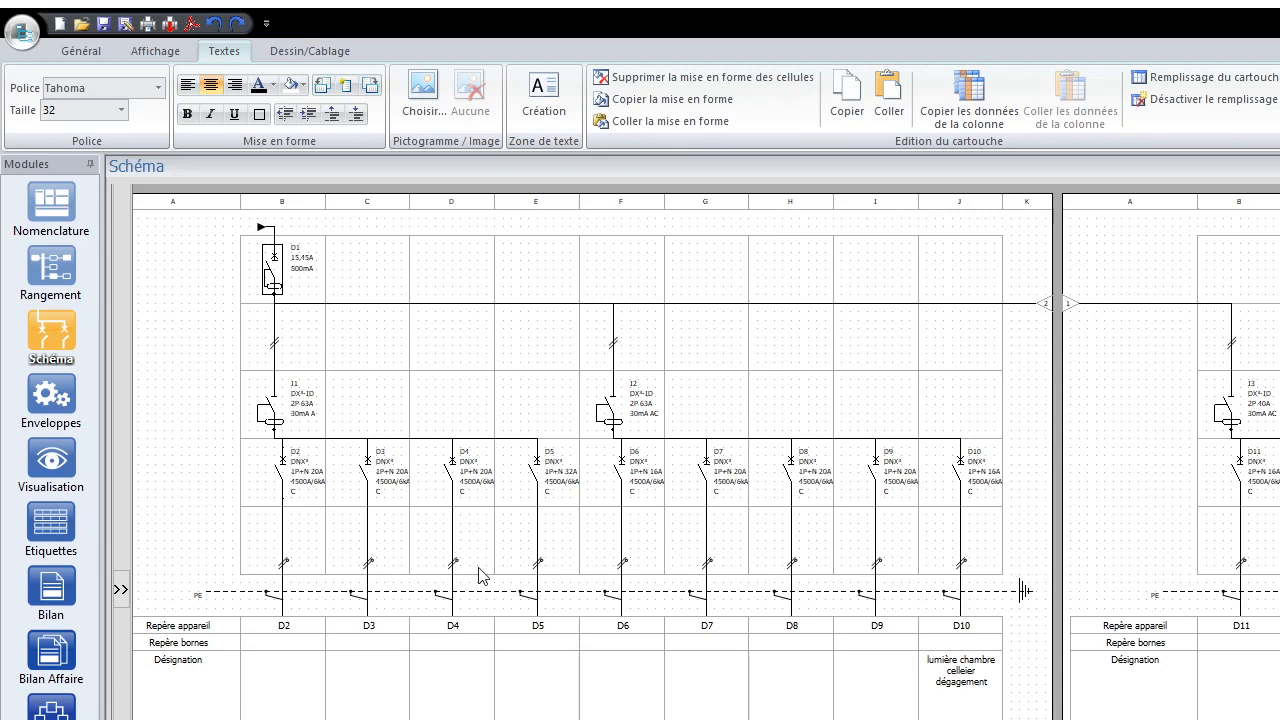
scroll(482, 576, right, 3)
scroll(475, 579, left, 4)
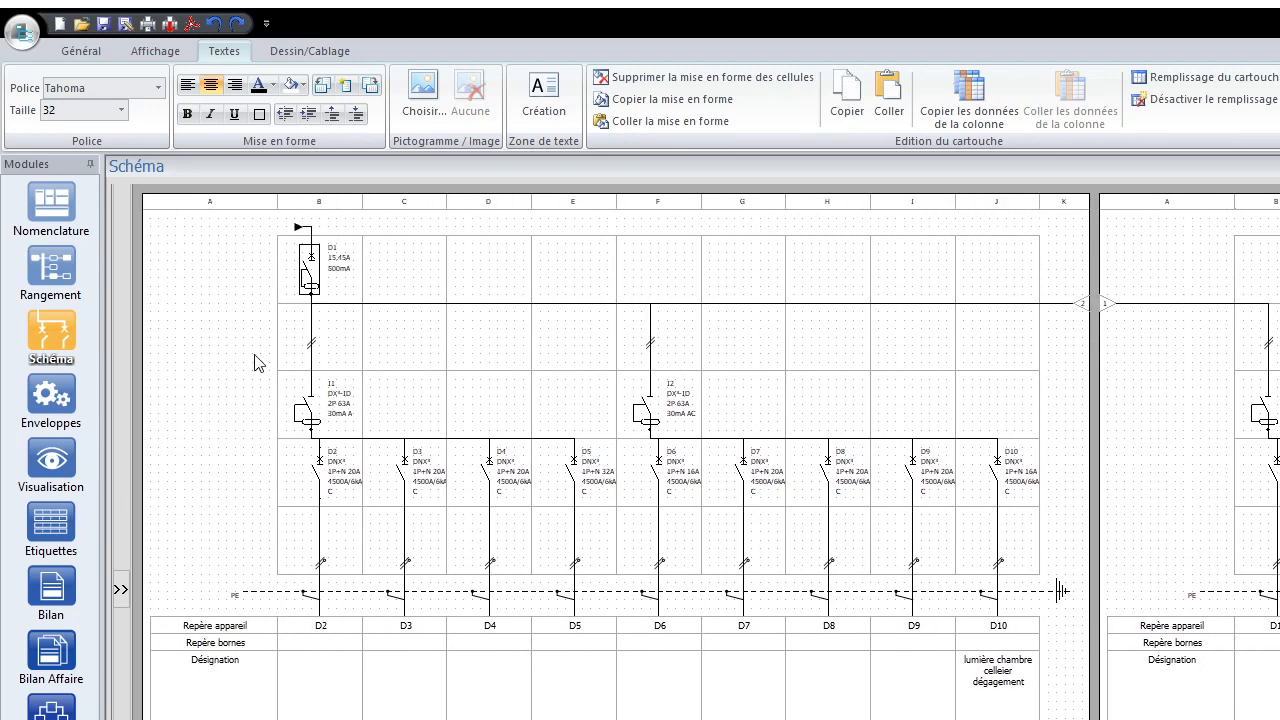
Check the enclosure family and type, and inspect the breaker rows of the enclosure's front view in Visualisation at full width
click(50, 404)
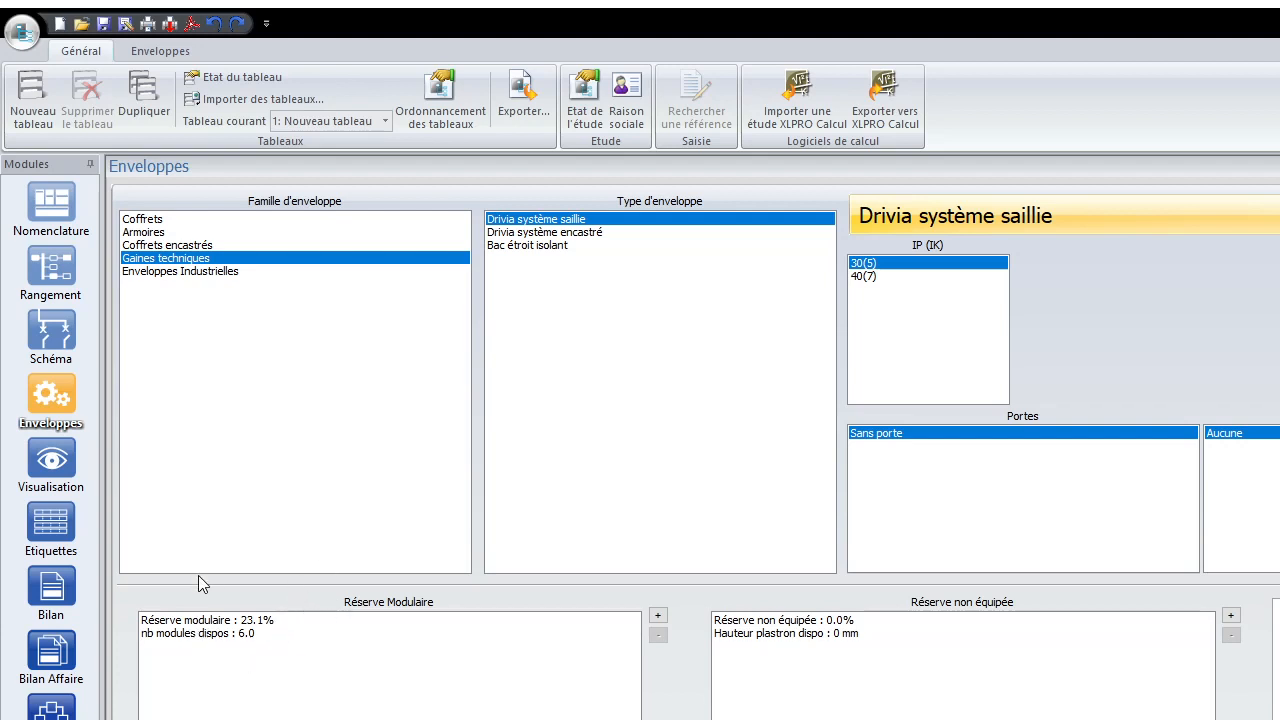
click(63, 469)
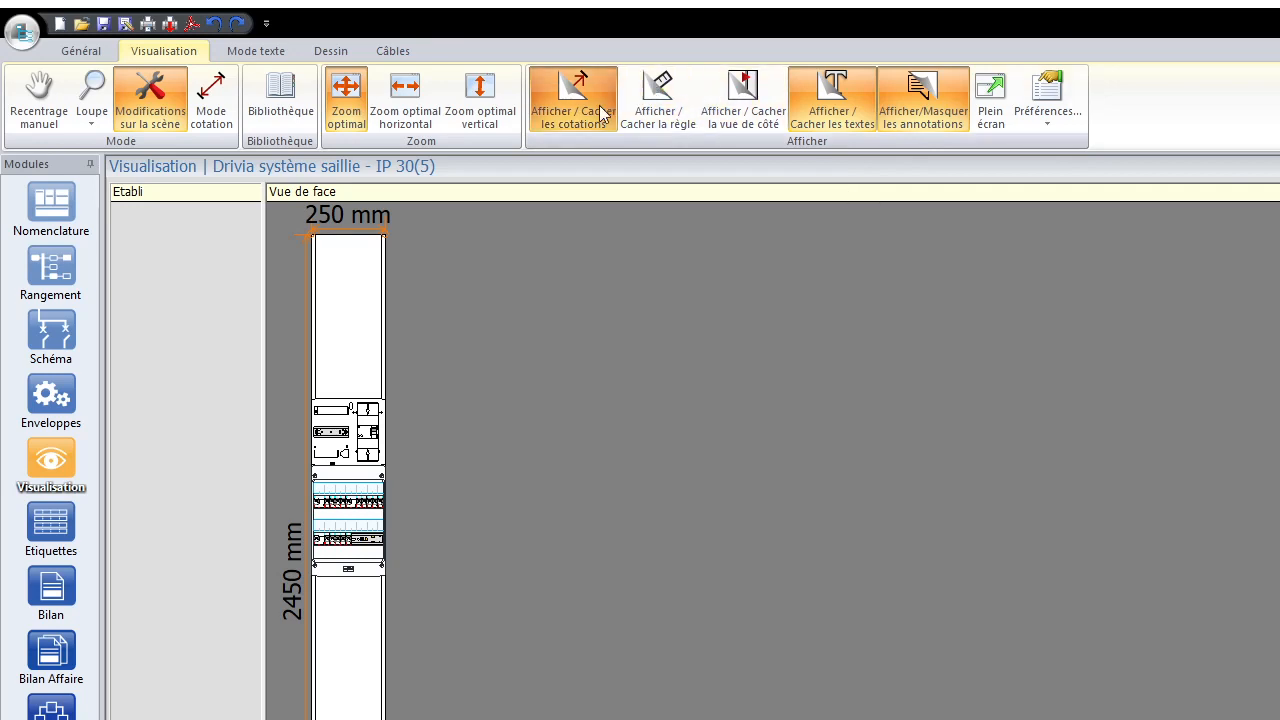
click(484, 97)
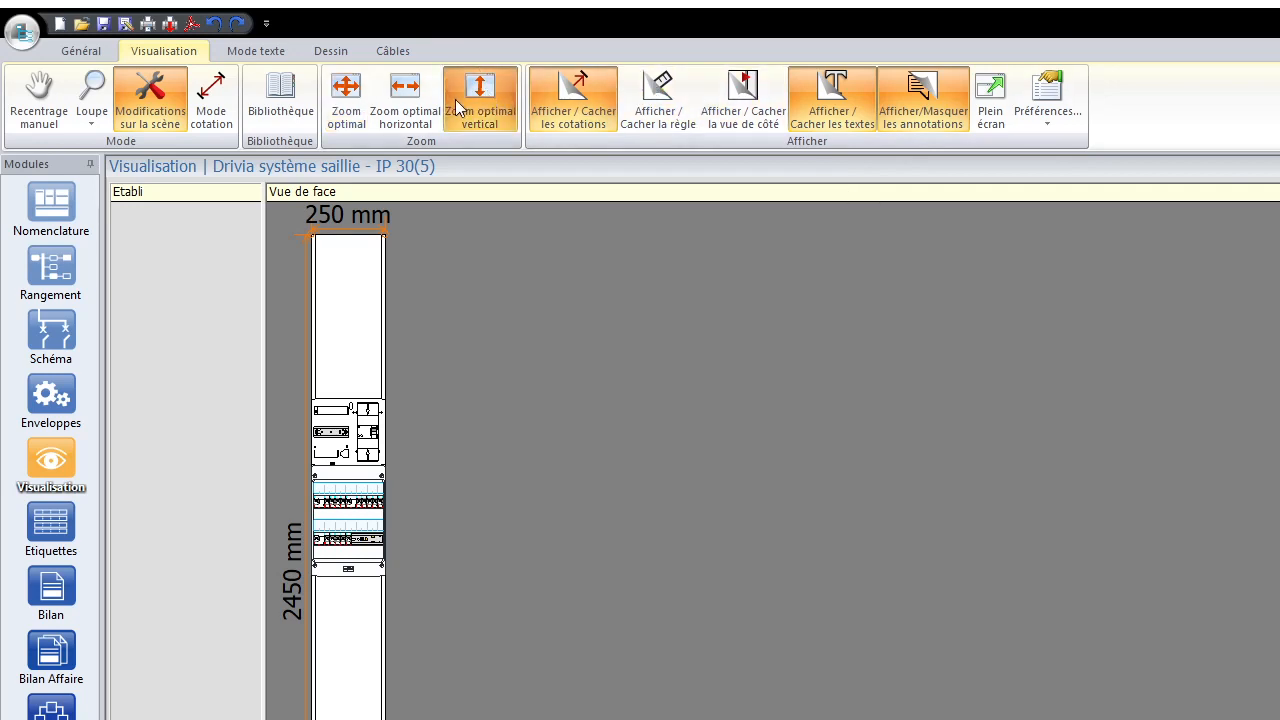
click(405, 97)
scroll(824, 675, down, 10)
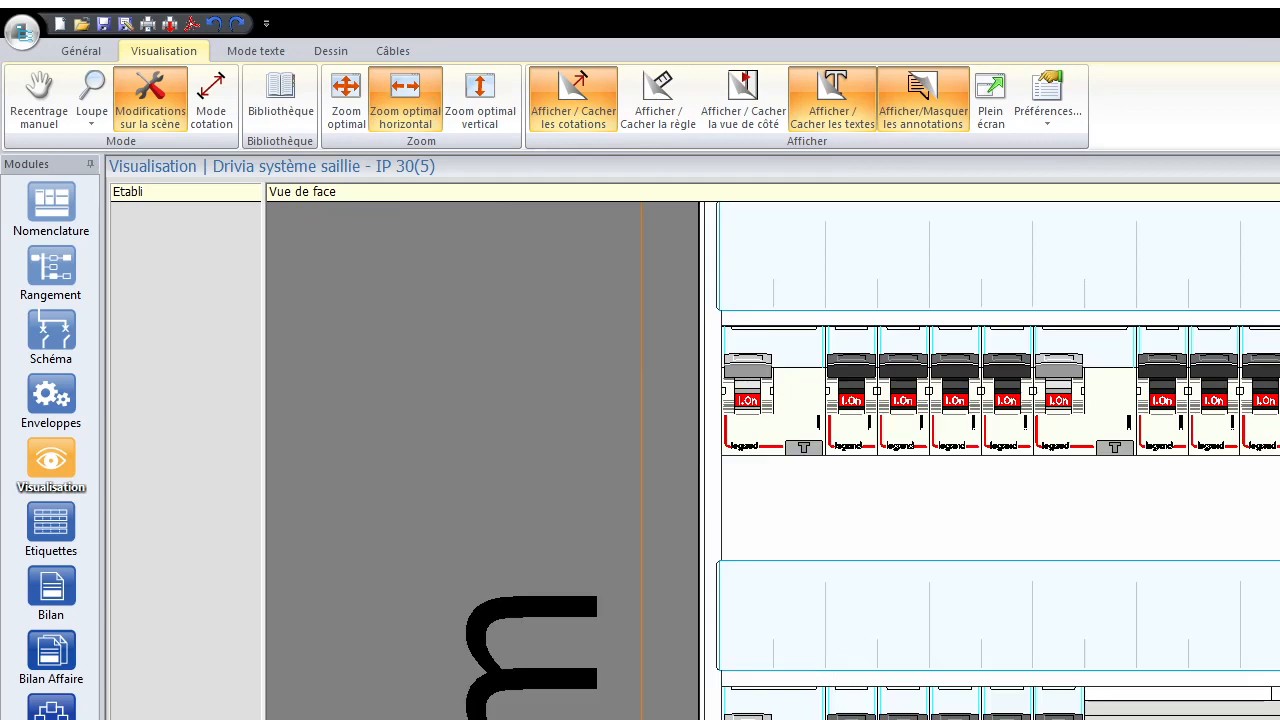
scroll(772, 460, up, 5)
scroll(772, 460, down, 5)
scroll(772, 460, up, 2)
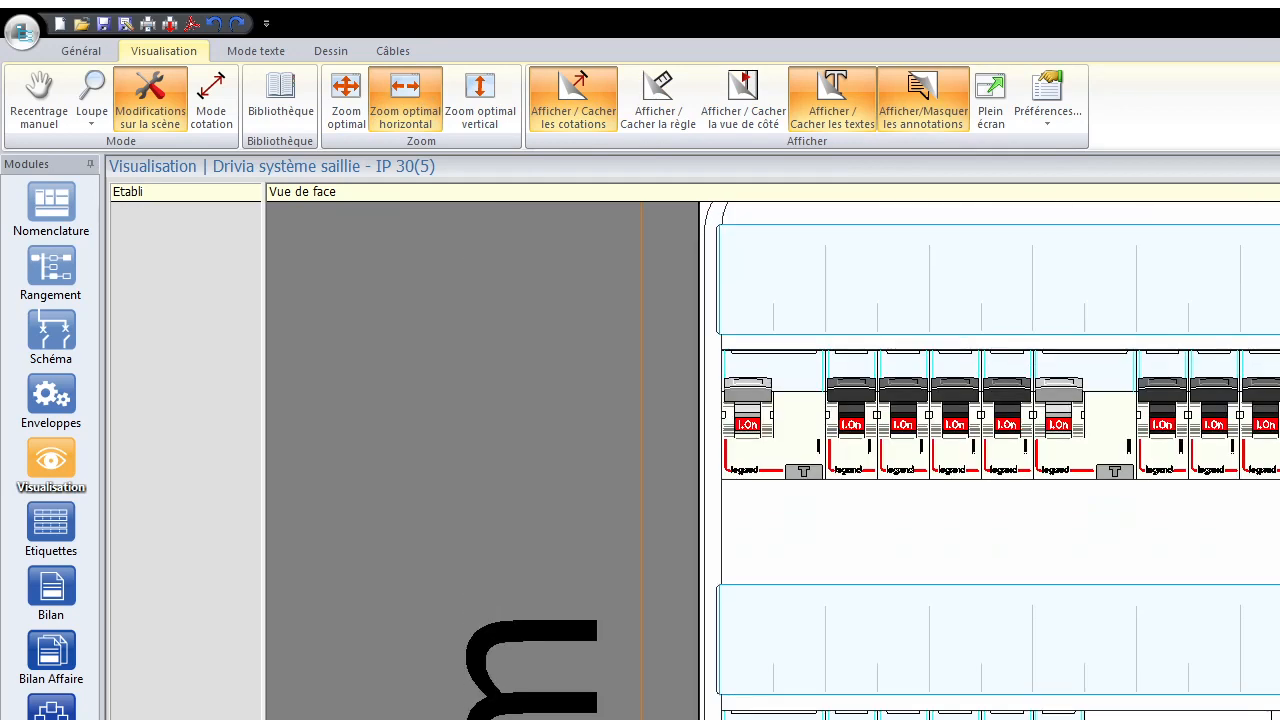
scroll(1070, 566, up, 2)
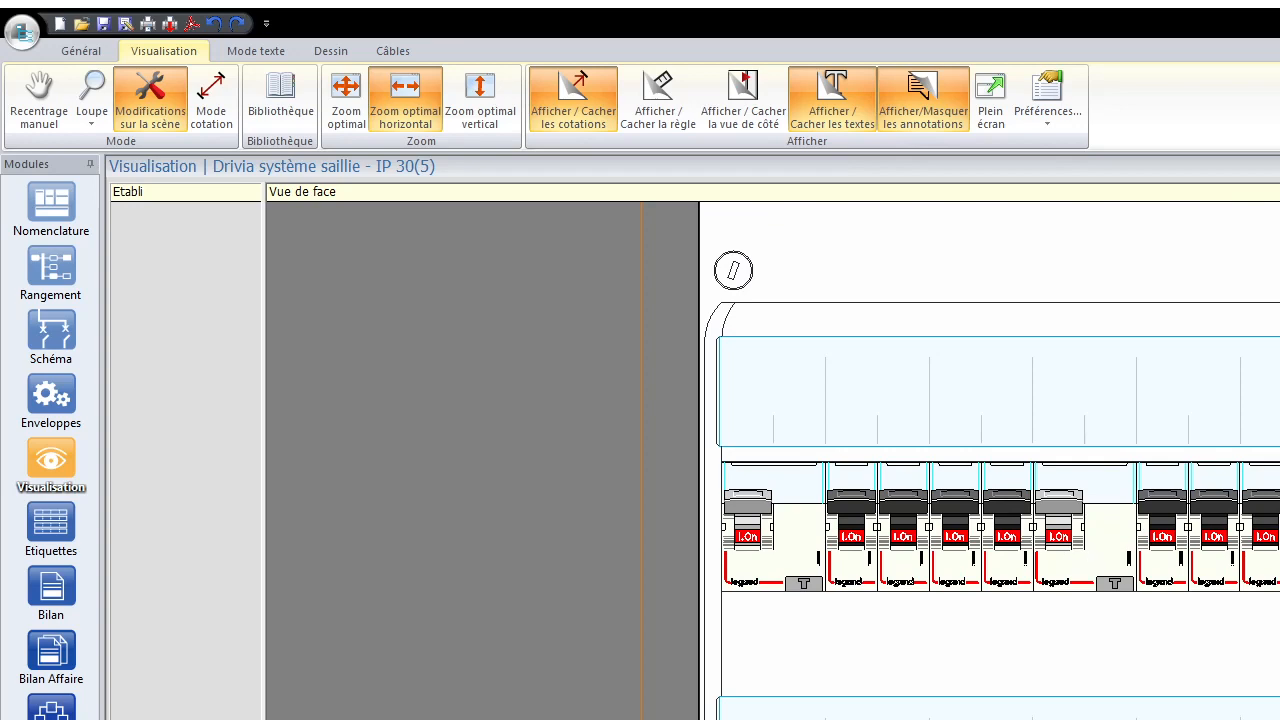
scroll(990, 460, down, 7)
scroll(990, 460, up, 10)
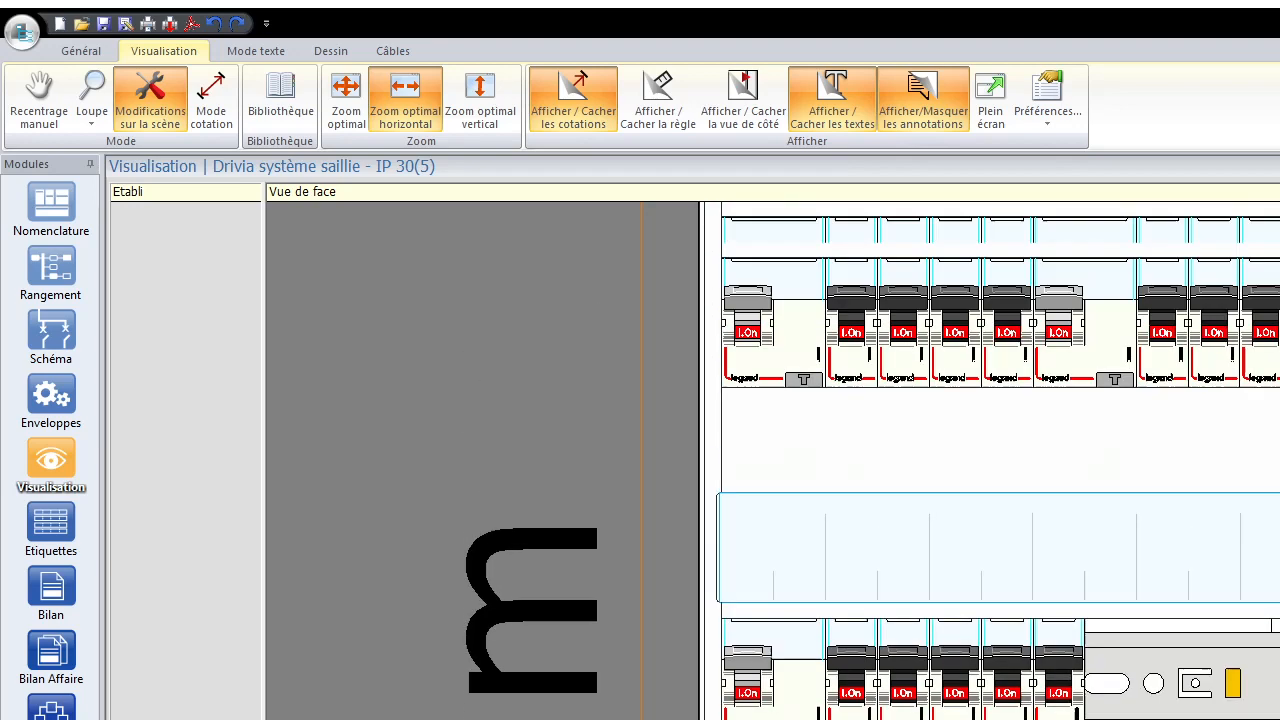
scroll(990, 460, up, 8)
scroll(990, 460, down, 16)
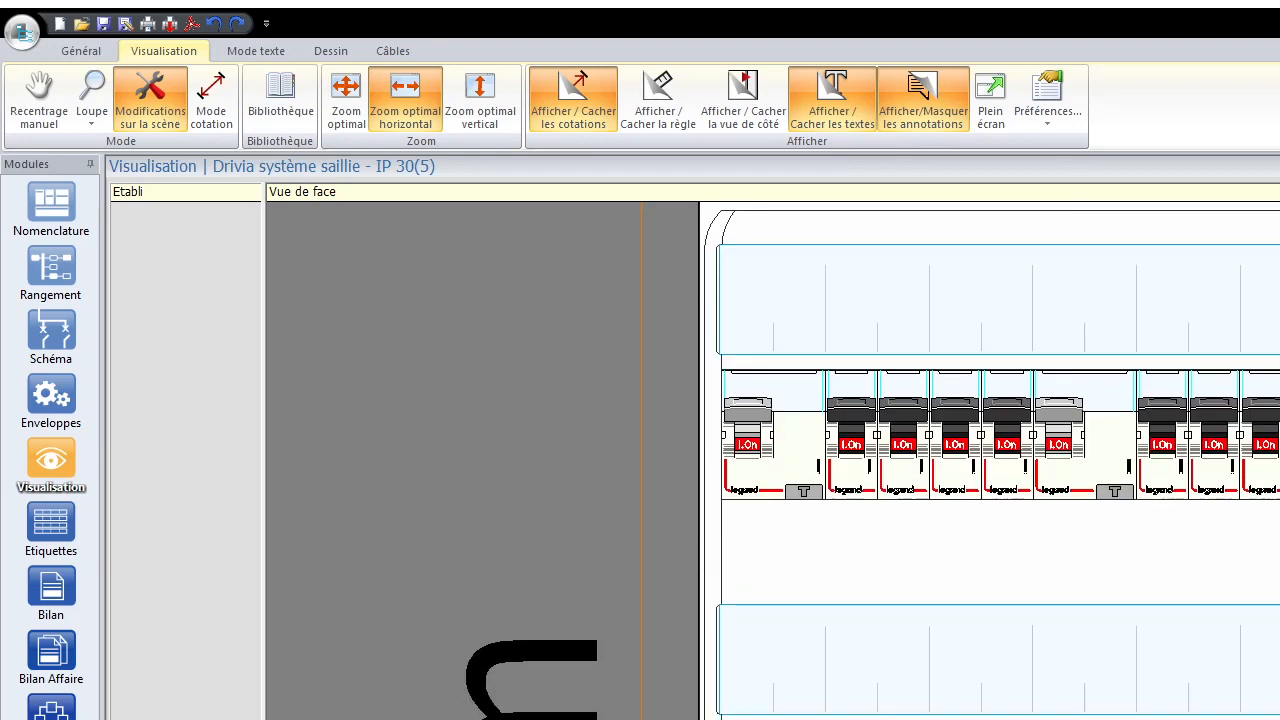
click(51, 268)
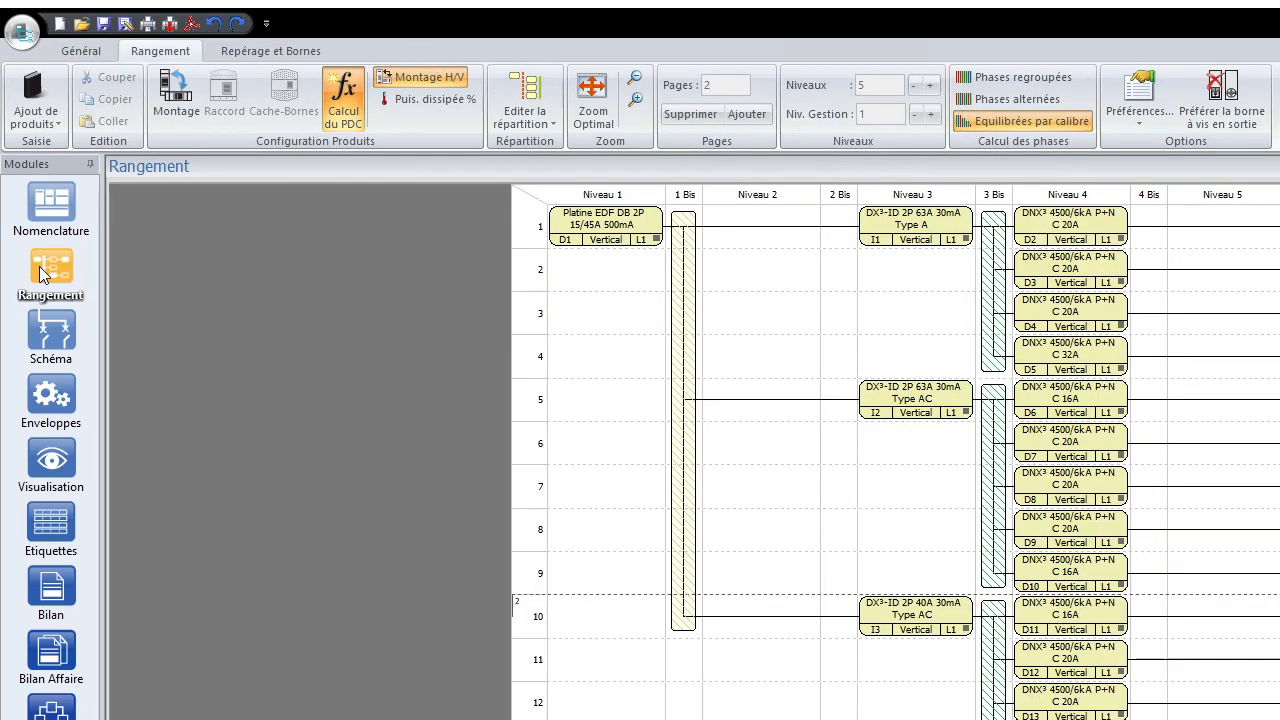
click(52, 360)
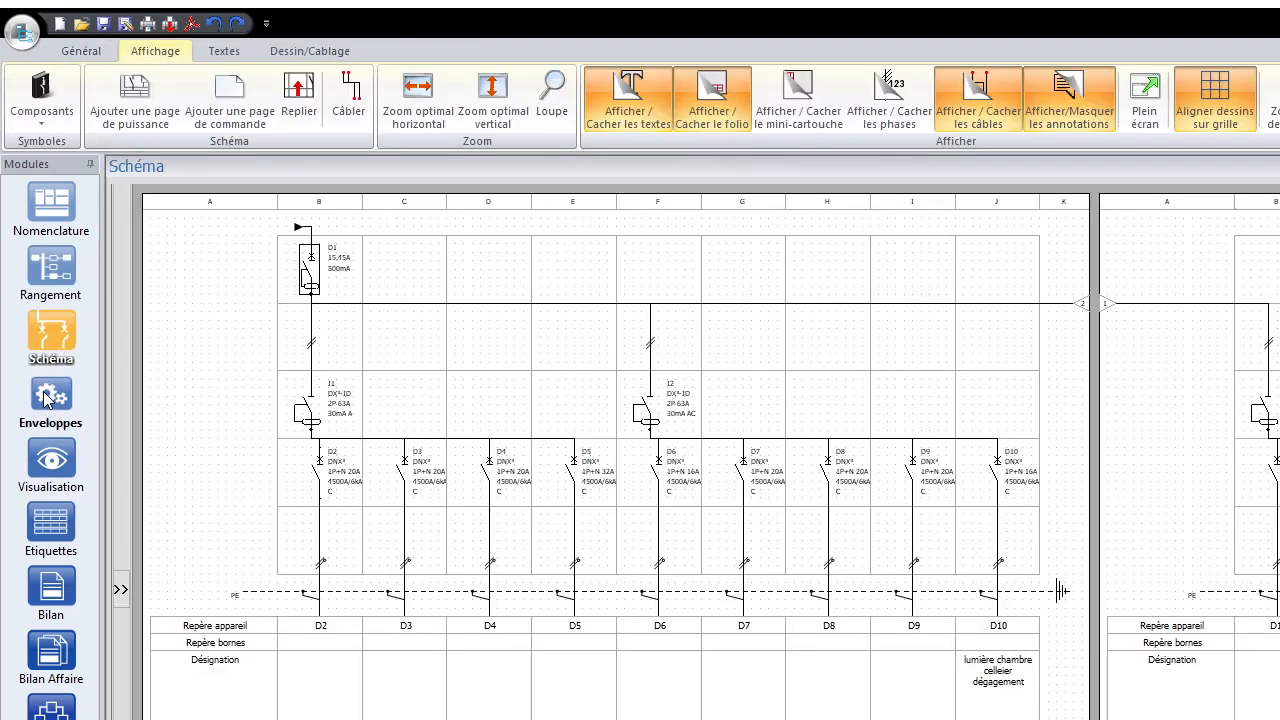
click(48, 395)
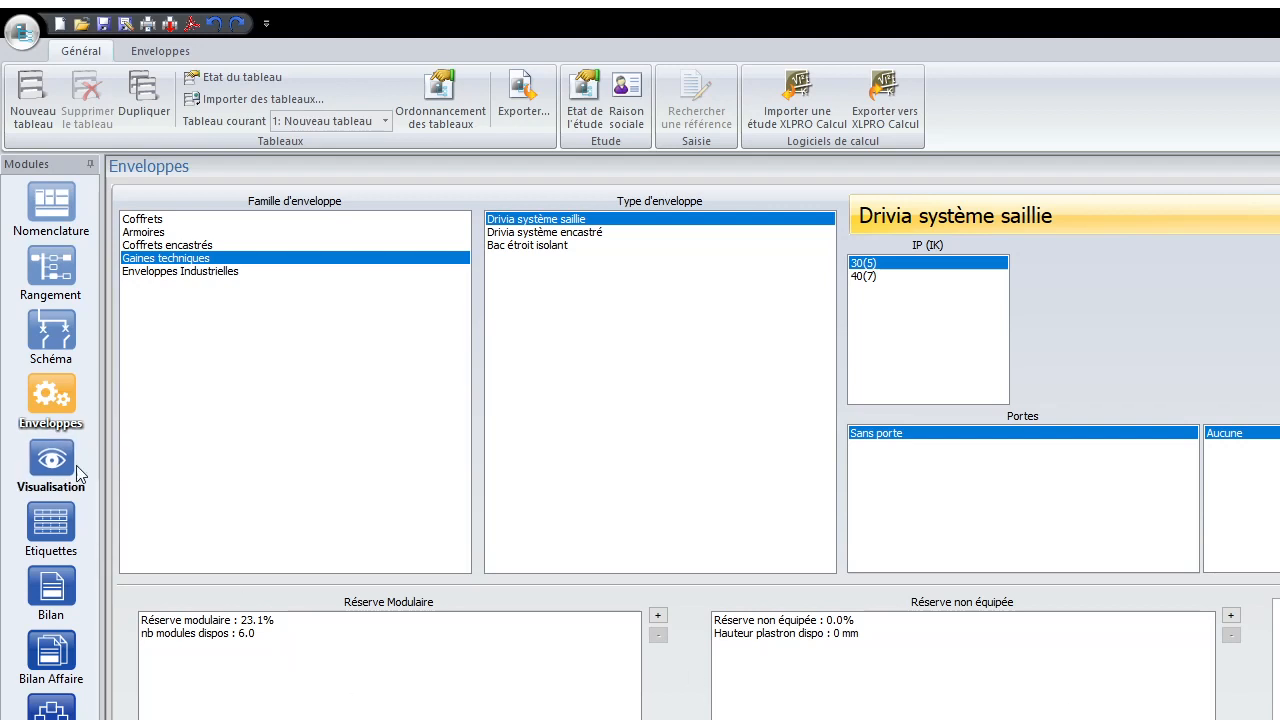
click(47, 287)
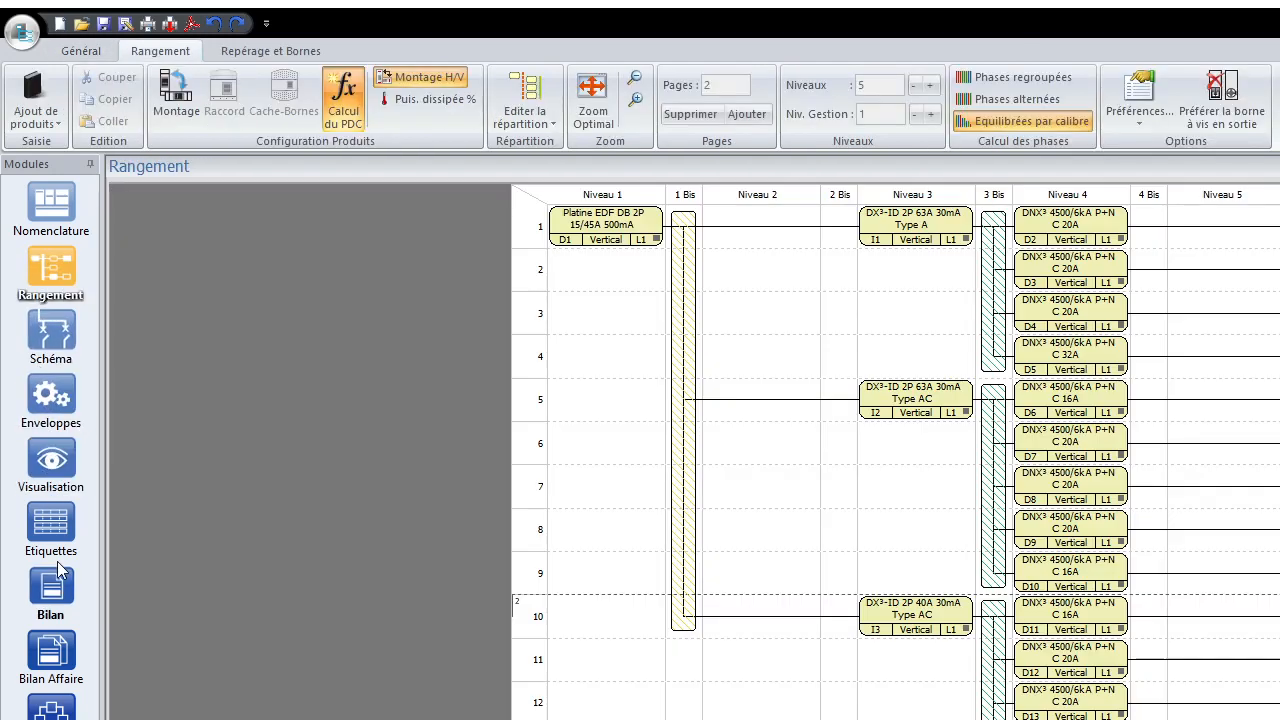
click(61, 333)
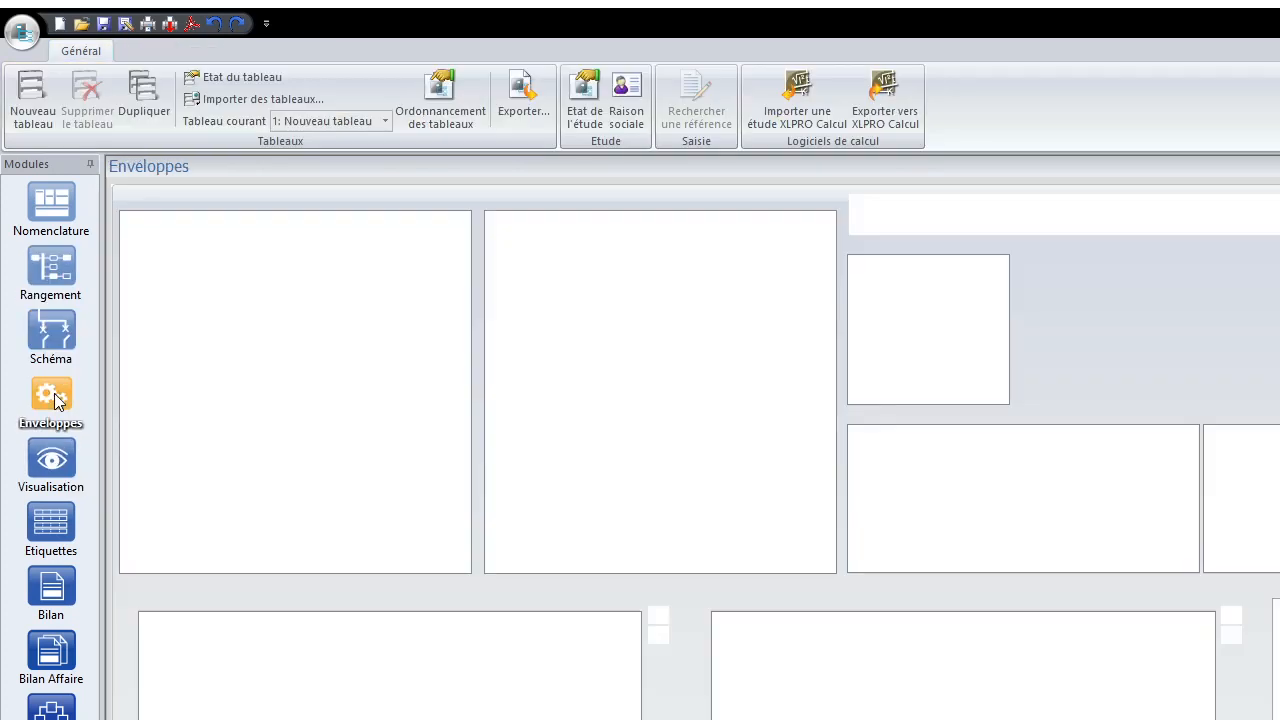
Raise the modular reserve of the Drivia système saillie enclosure by one increment, to 48.7%, in the Enveloppes module
click(51, 395)
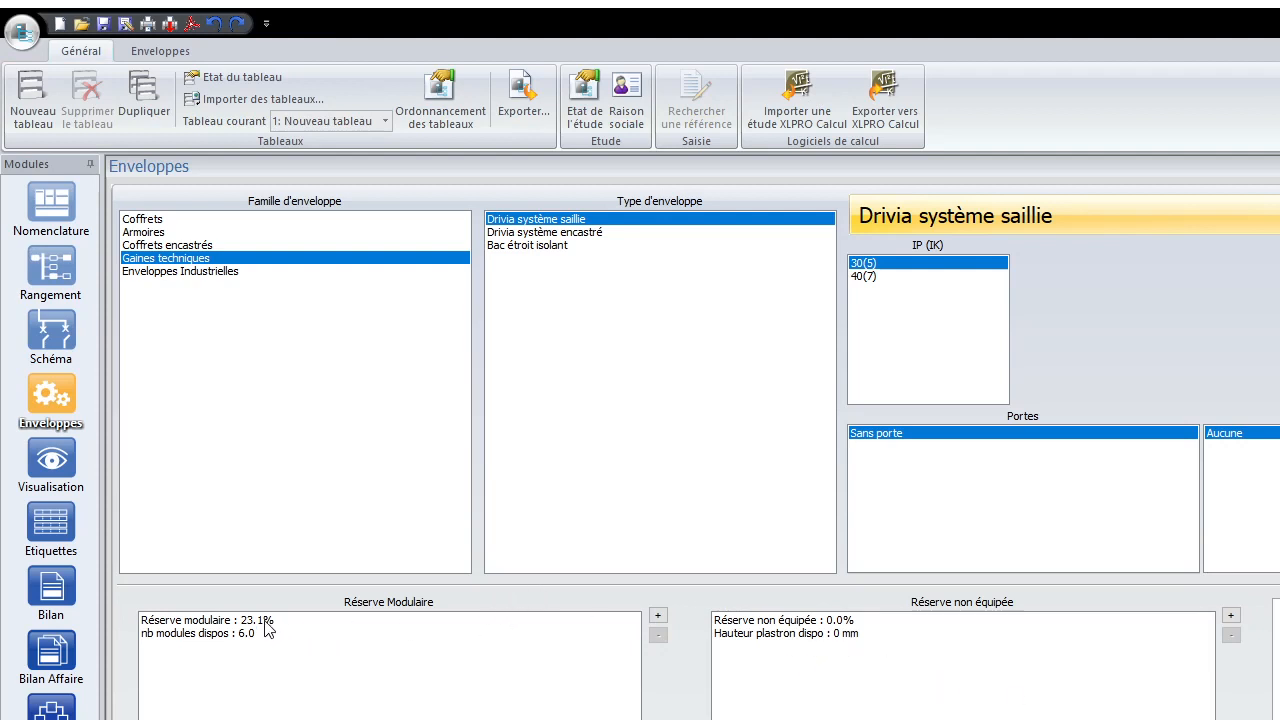
click(657, 616)
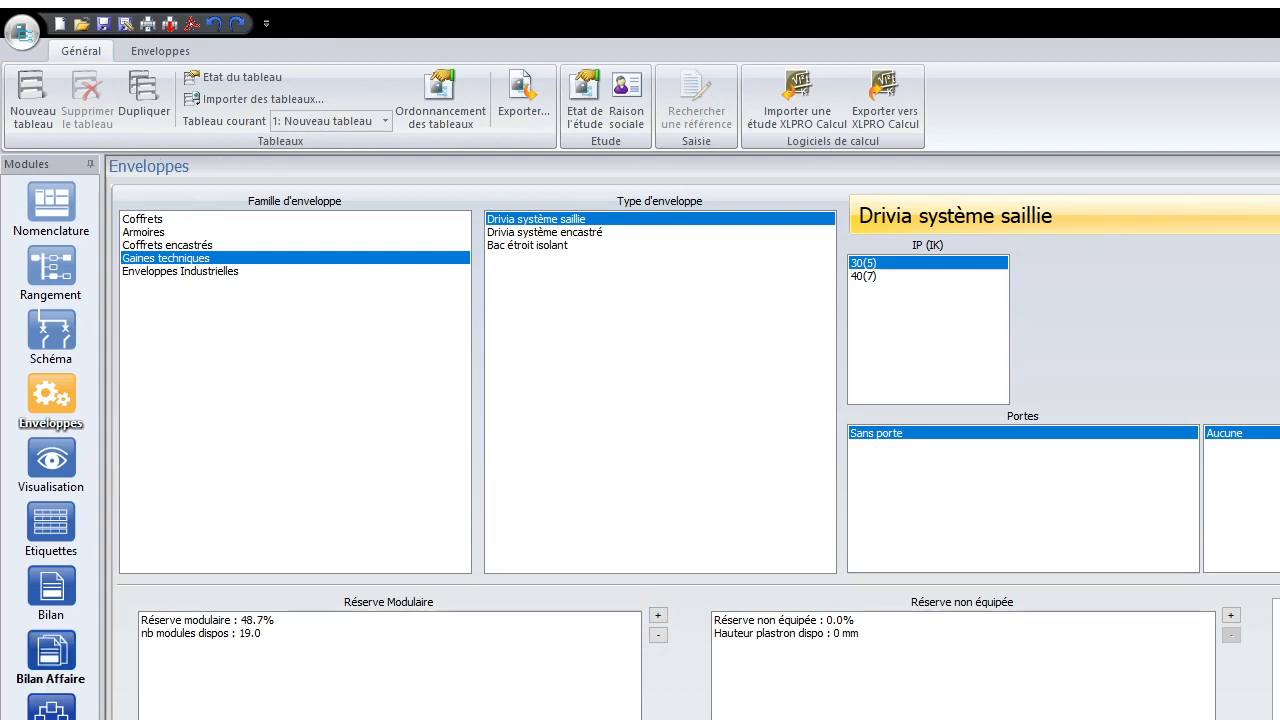
In the Visualisation front view, move differential switch I3 from the second modular row to the start of the third row
click(54, 463)
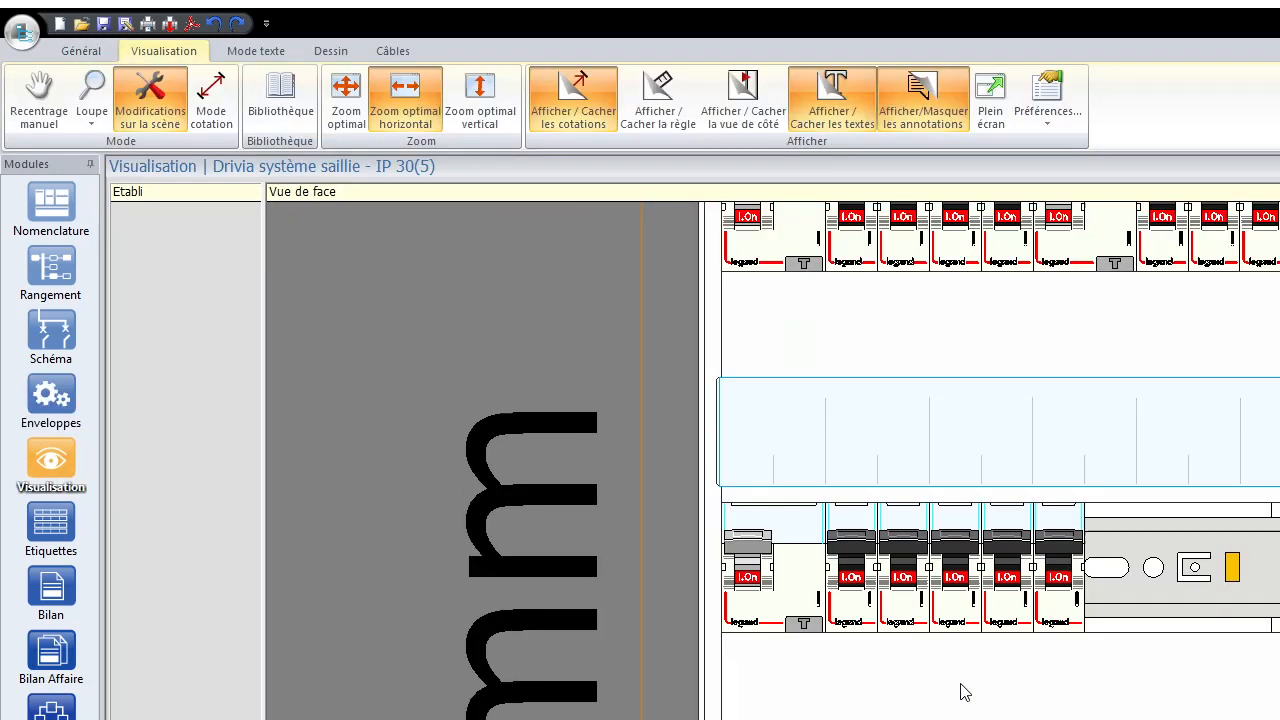
scroll(1066, 670, down, 3)
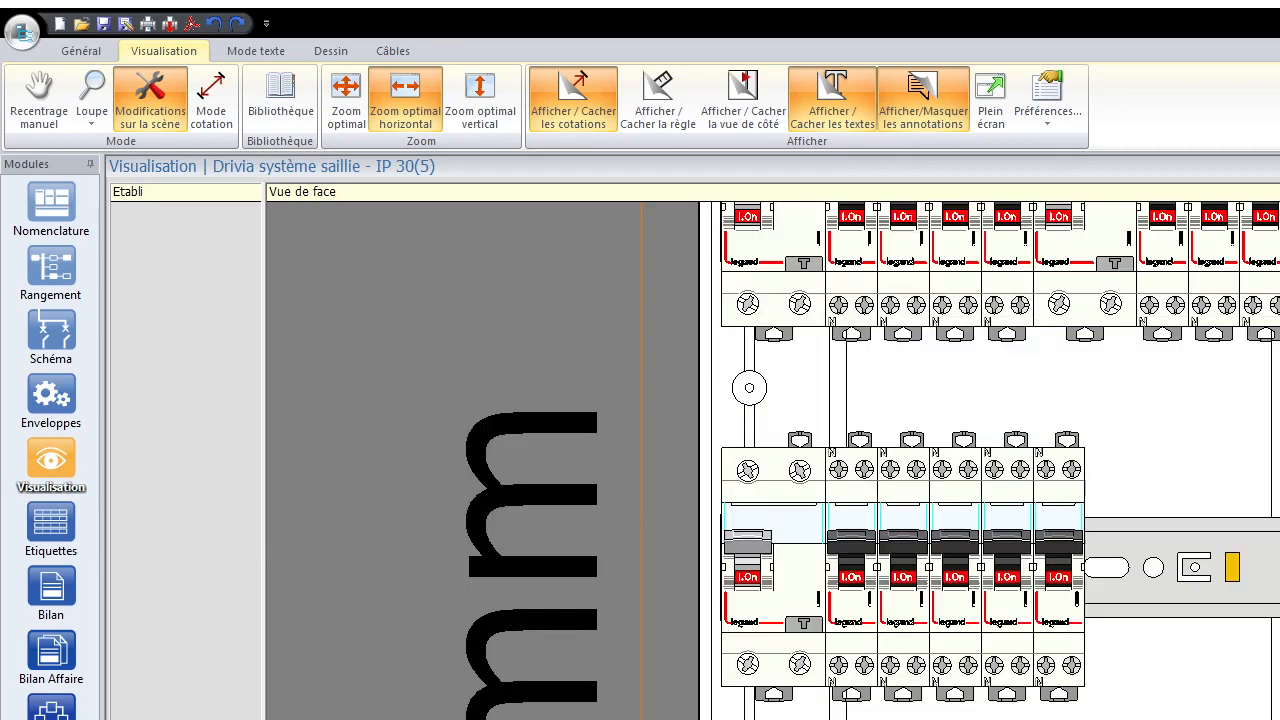
mouse_move(1106, 485)
mouse_down()
mouse_move(1126, 489)
mouse_move(1109, 488)
mouse_up()
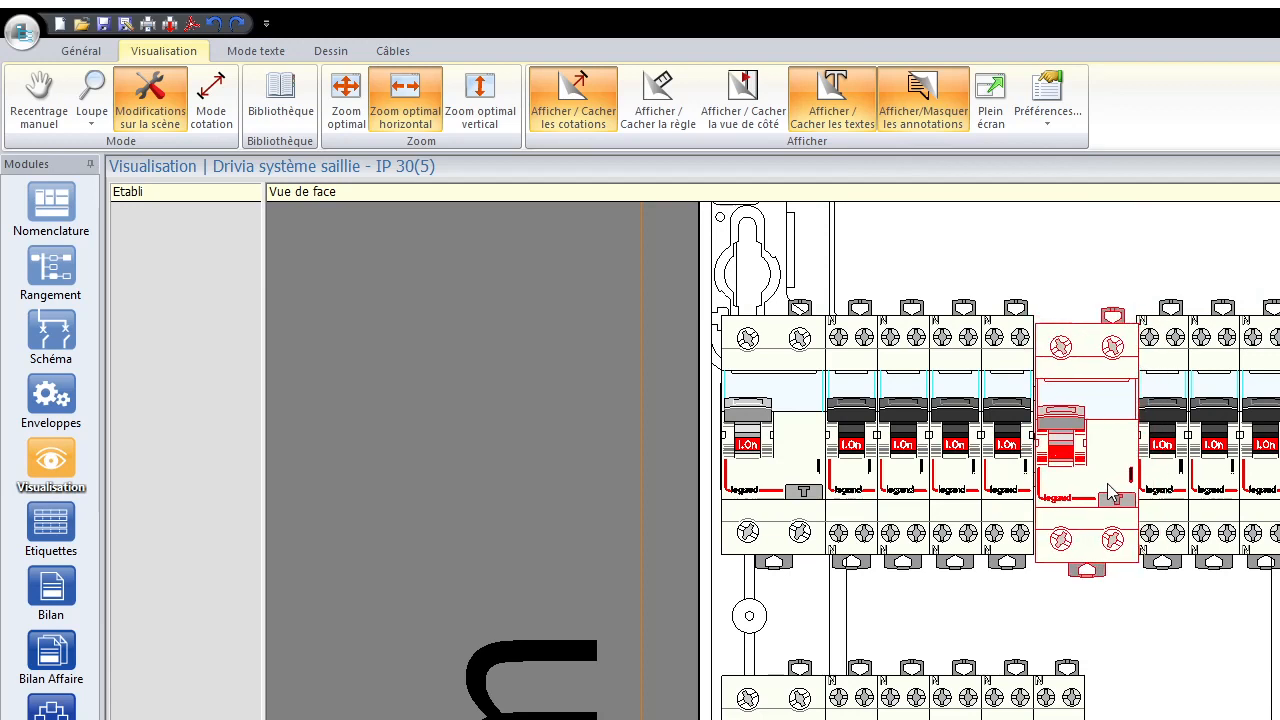
scroll(1066, 608, down, 6)
scroll(770, 515, up, 3)
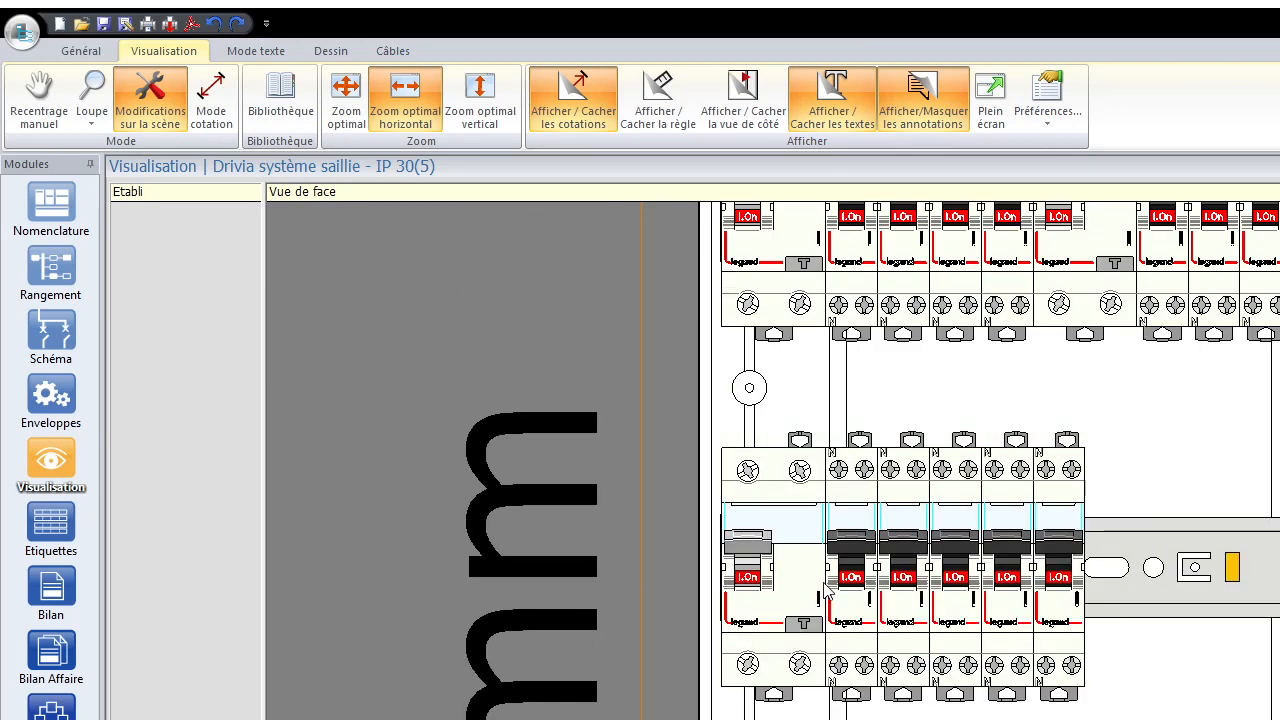
click(800, 606)
drag(756, 563, 758, 719)
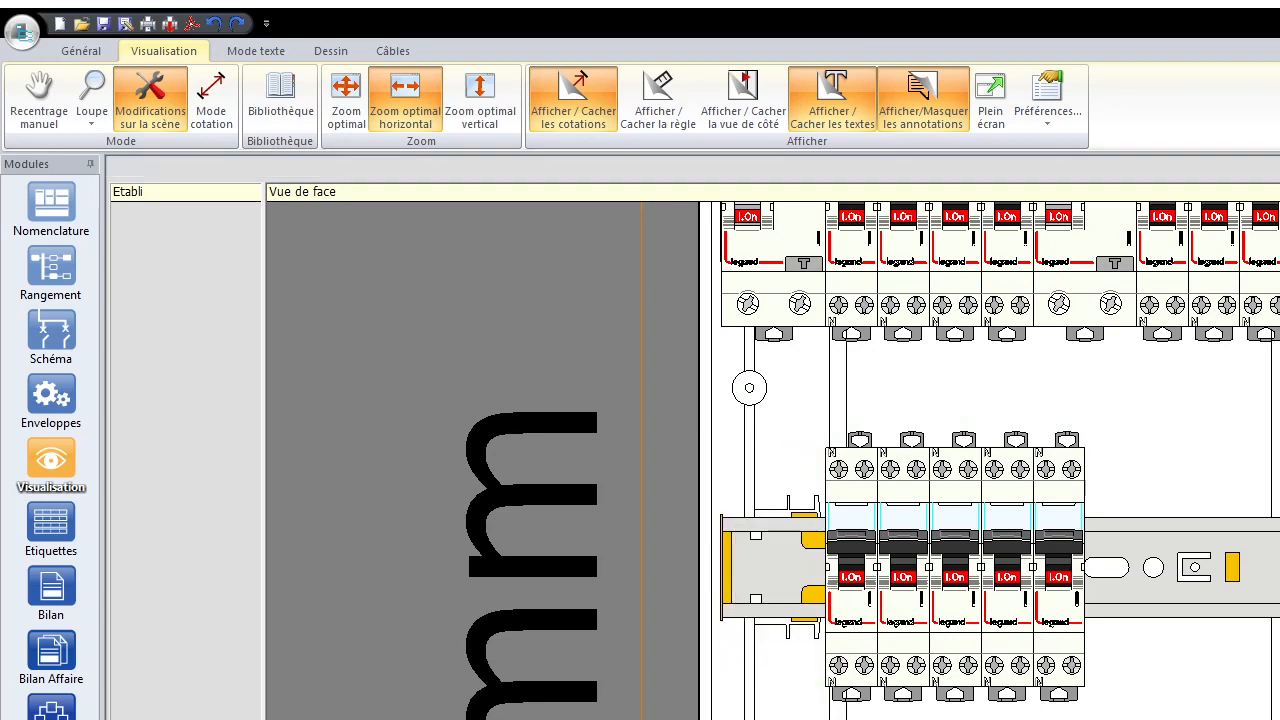
Move the five breakers D11 to D15 down to the third row, side by side directly after differential switch I3
scroll(866, 678, down, 2)
drag(857, 424, 858, 719)
drag(902, 418, 904, 712)
drag(968, 421, 964, 719)
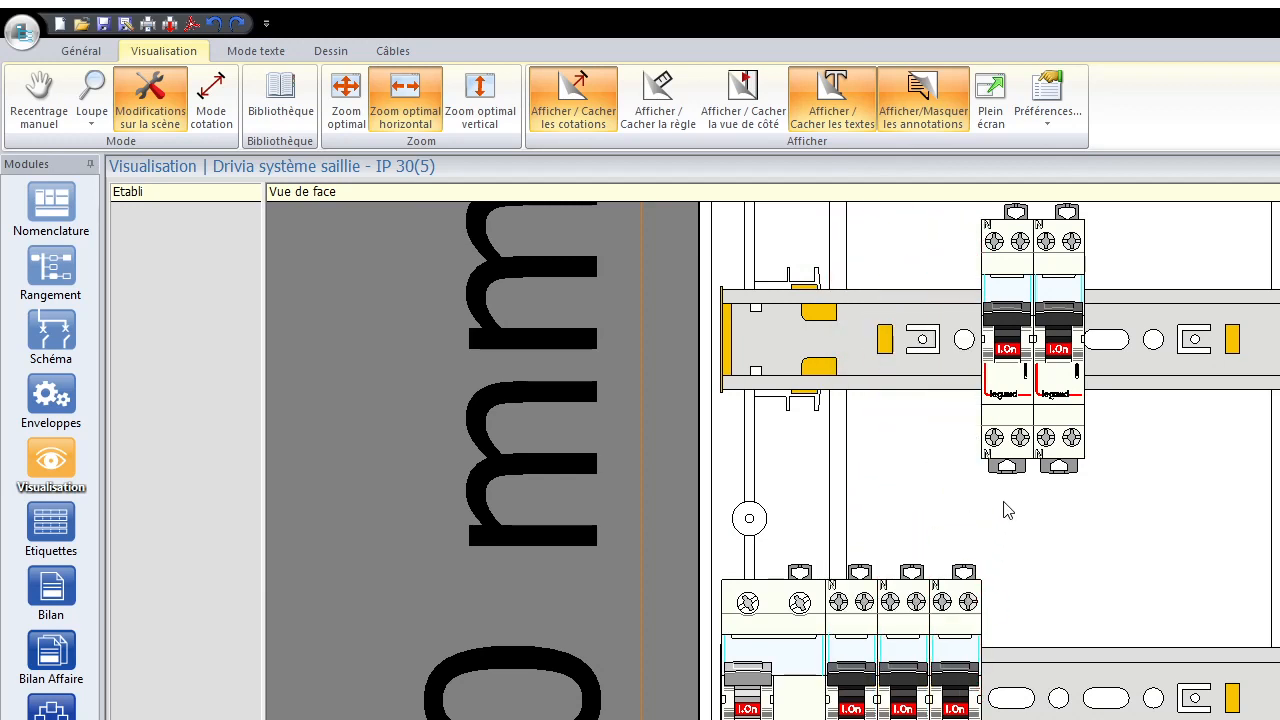
drag(1014, 431, 1012, 719)
drag(1068, 437, 1056, 719)
Move differential switch I2 and its five breakers D6 to D10 from the first row to the start of the second row
scroll(1056, 719, up, 3)
scroll(1100, 716, up, 1)
scroll(1162, 712, down, 4)
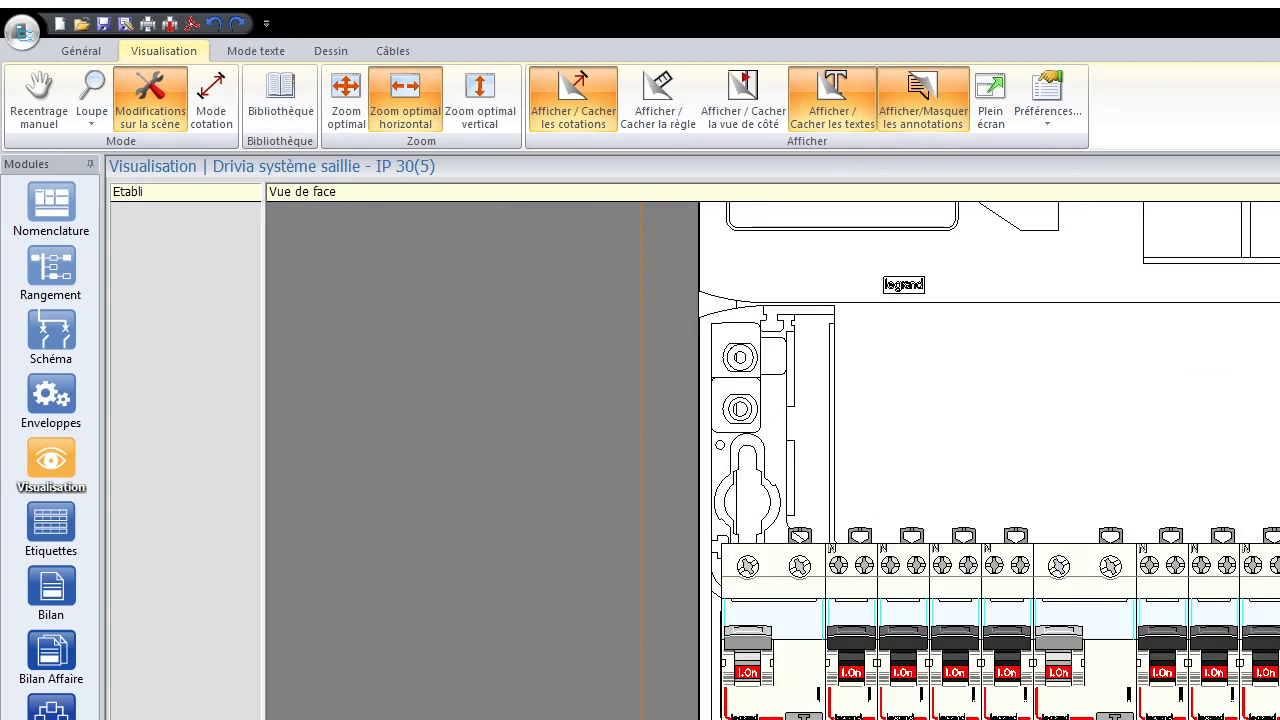
drag(1112, 514, 790, 719)
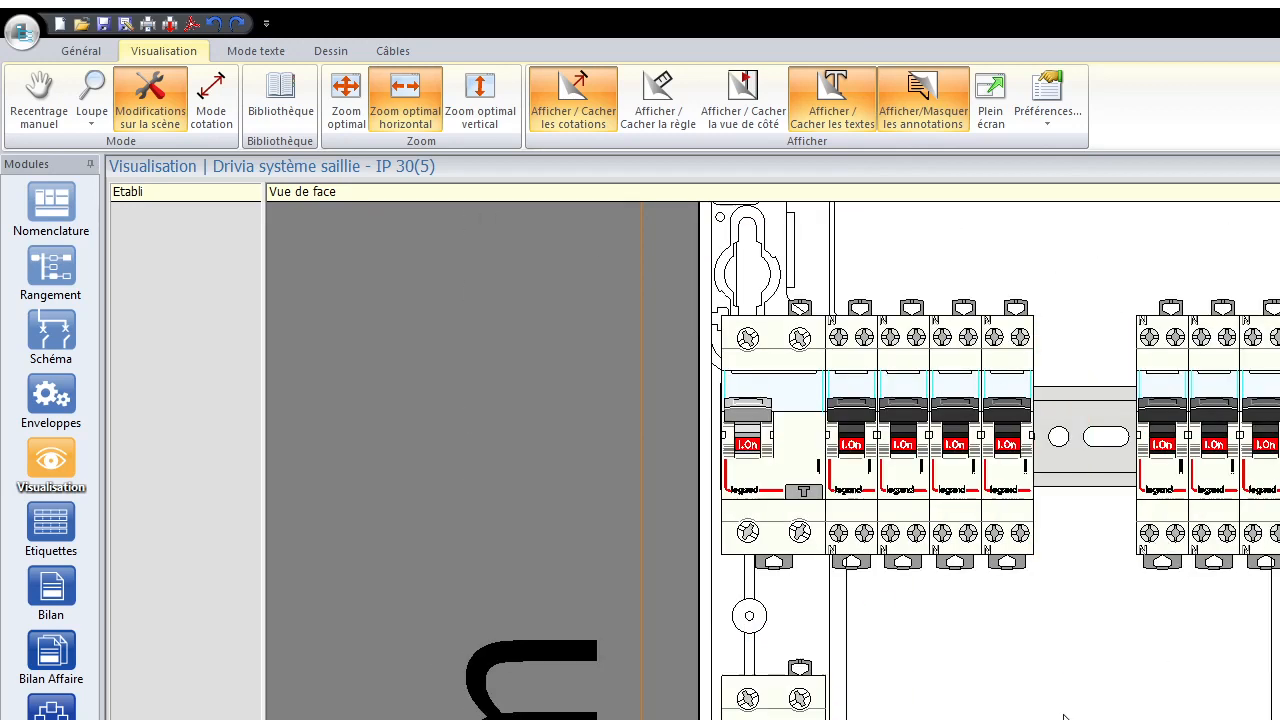
drag(1153, 508, 930, 719)
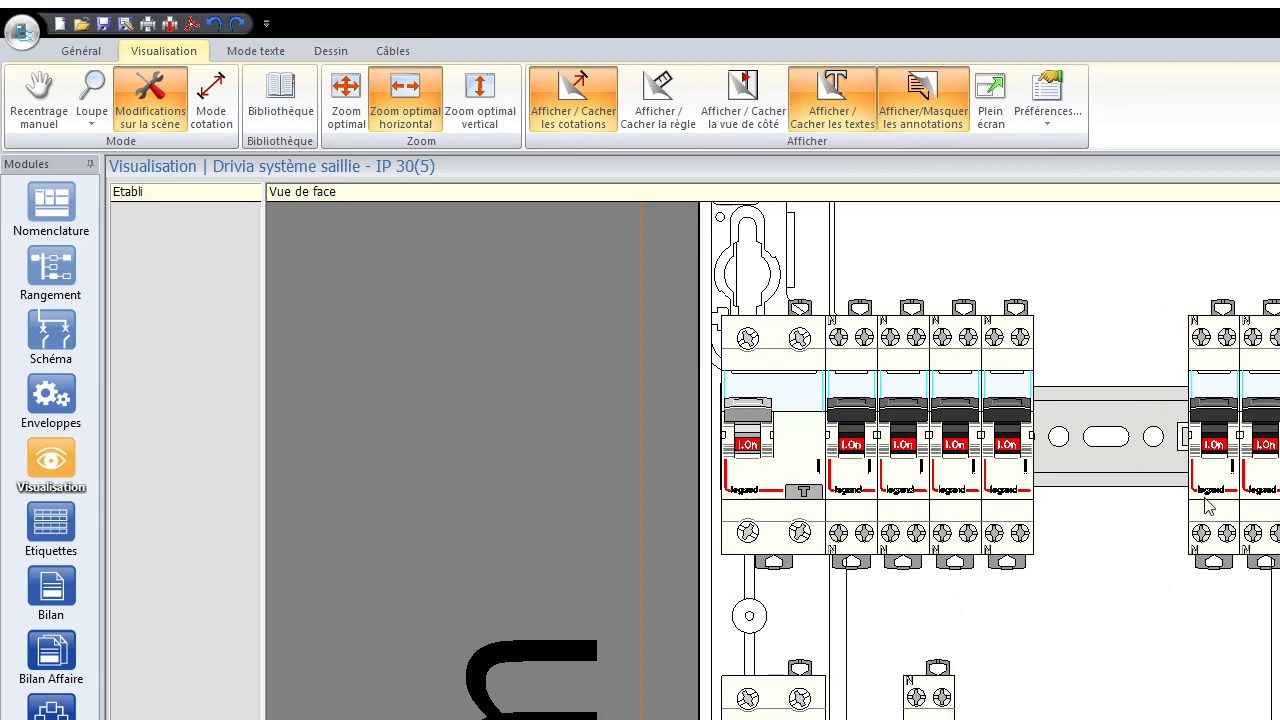
mouse_move(1212, 505)
mouse_down()
mouse_move(1008, 719)
mouse_move(851, 719)
mouse_up()
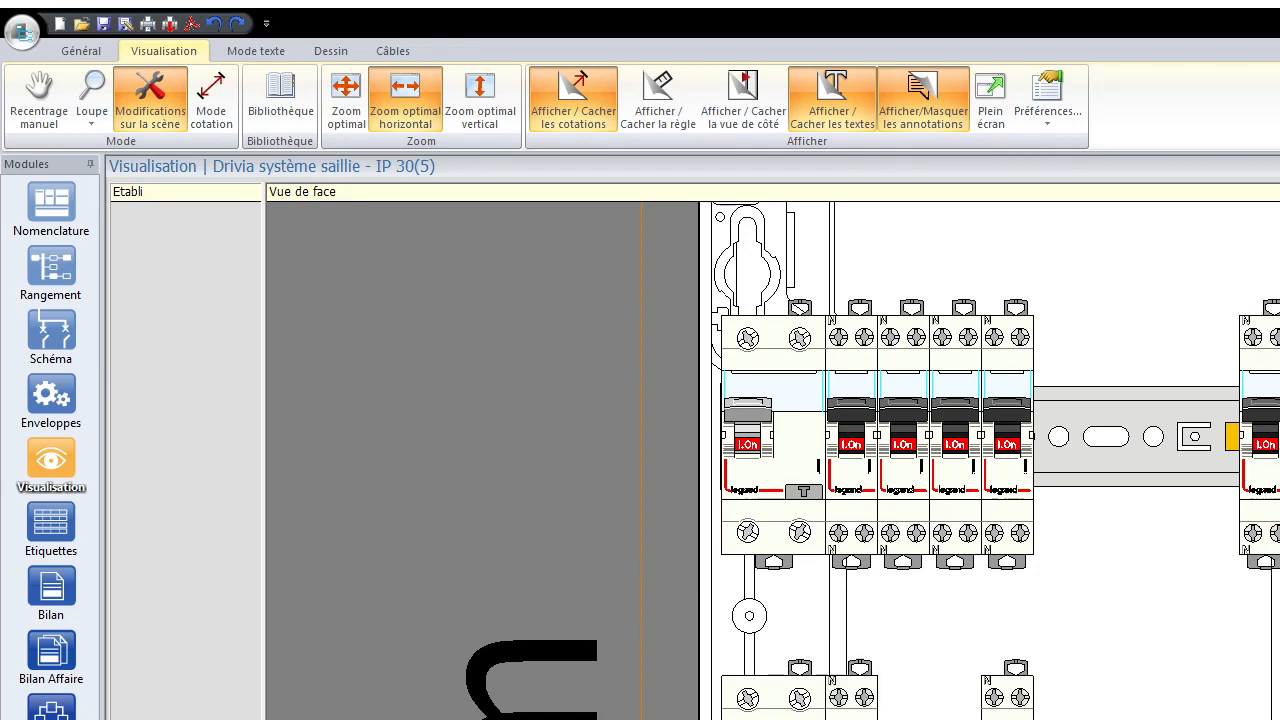
drag(1008, 719, 912, 719)
mouse_move(1248, 512)
mouse_down()
mouse_move(995, 705)
mouse_move(955, 715)
mouse_up()
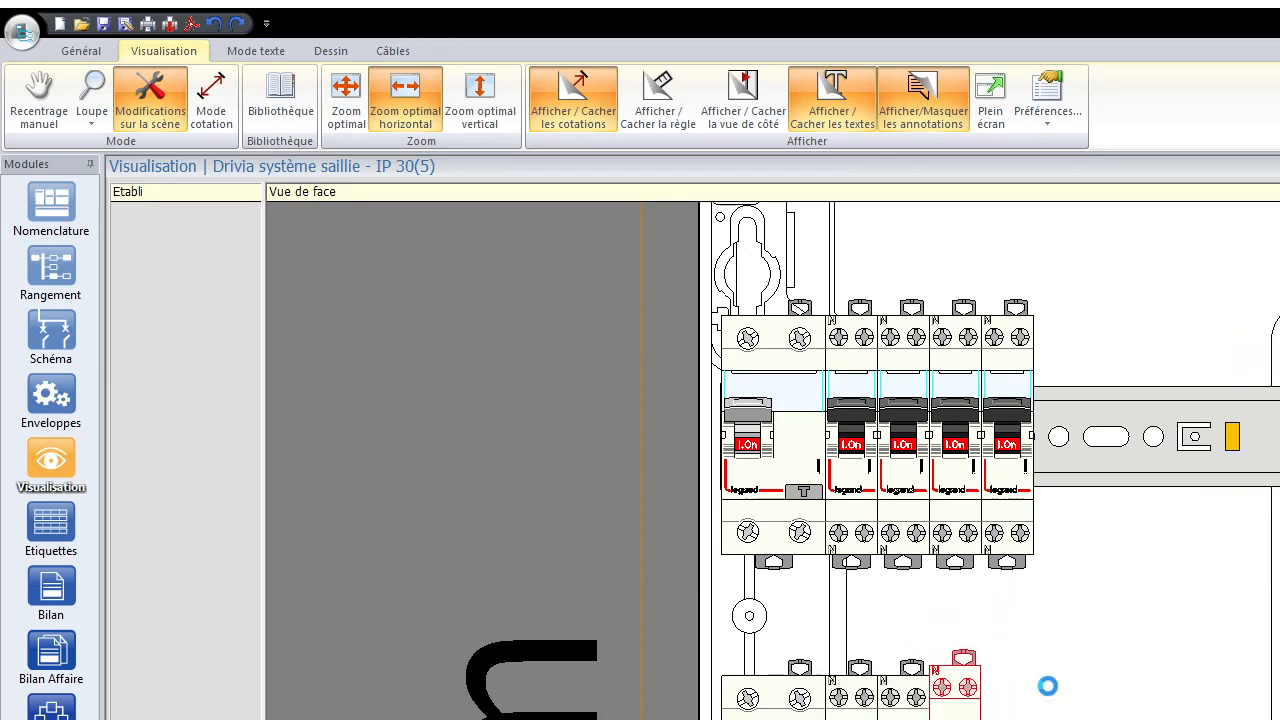
drag(1279, 660, 1010, 719)
drag(1279, 640, 1060, 719)
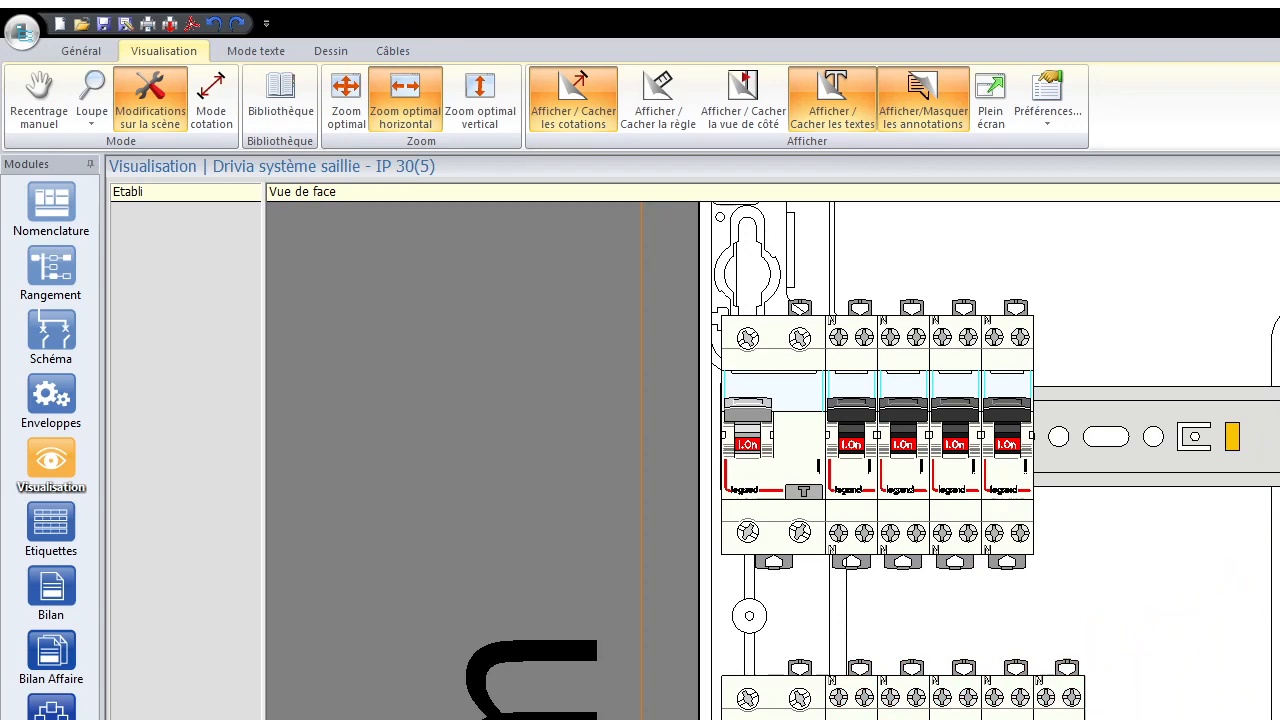
Check the rearranged breaker rows and their spare space in the enclosure's front view, continuing down to the plate below
scroll(990, 460, down, 5)
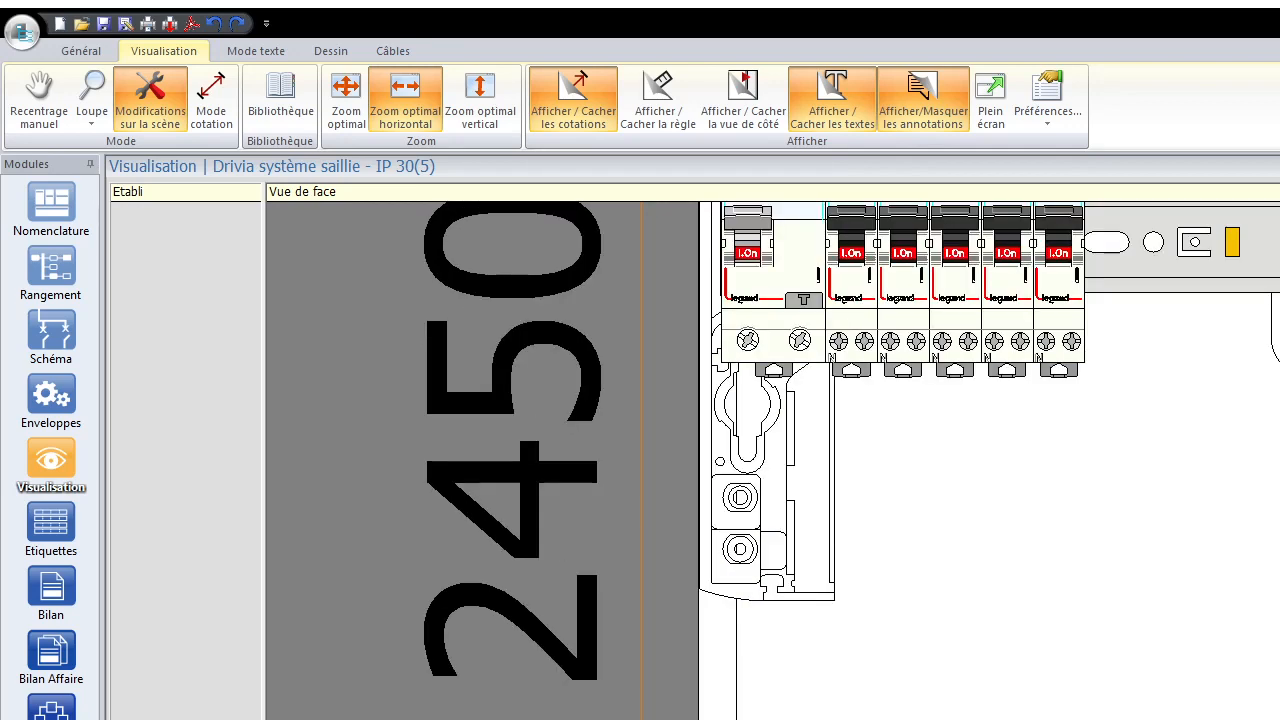
scroll(990, 460, up, 3)
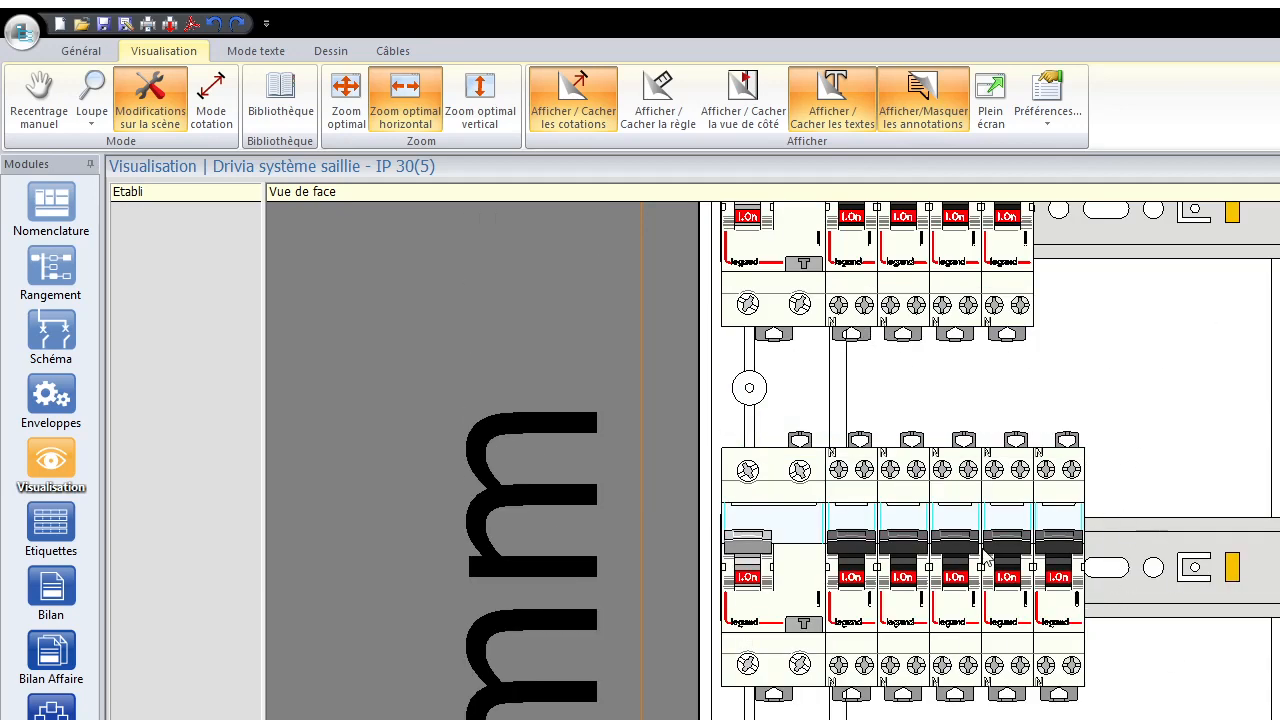
scroll(1122, 578, up, 4)
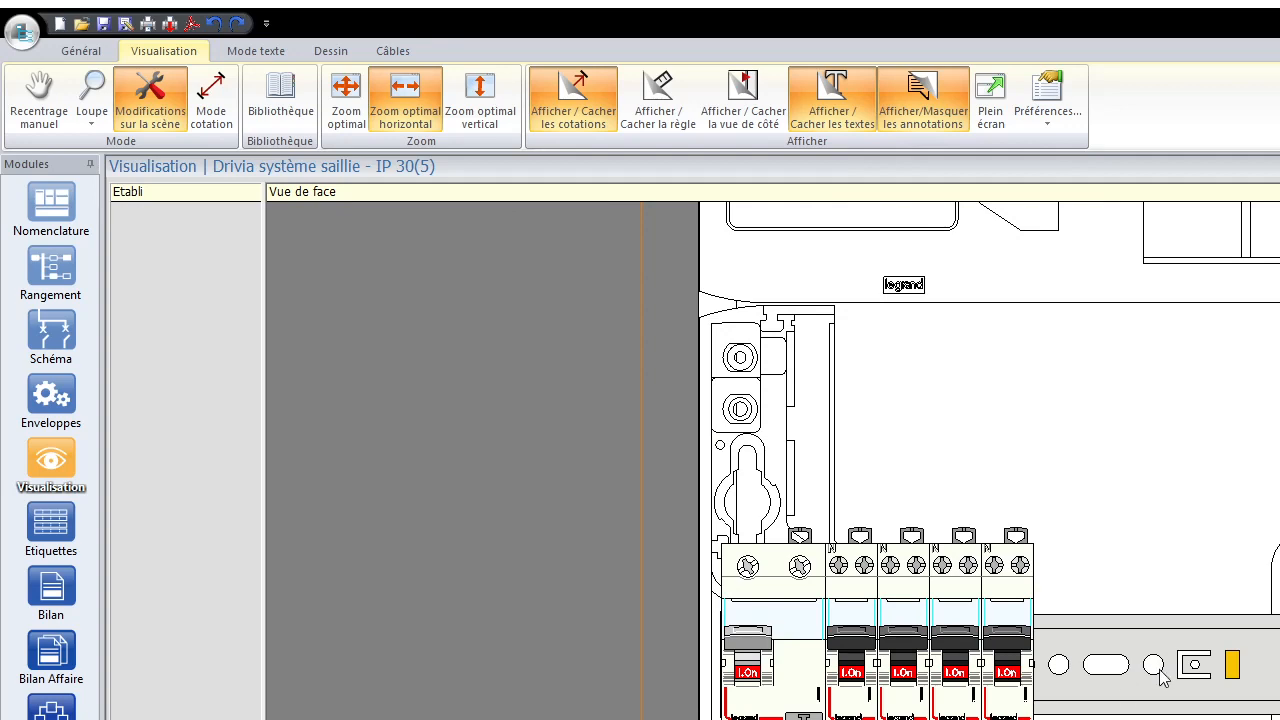
scroll(1160, 677, down, 4)
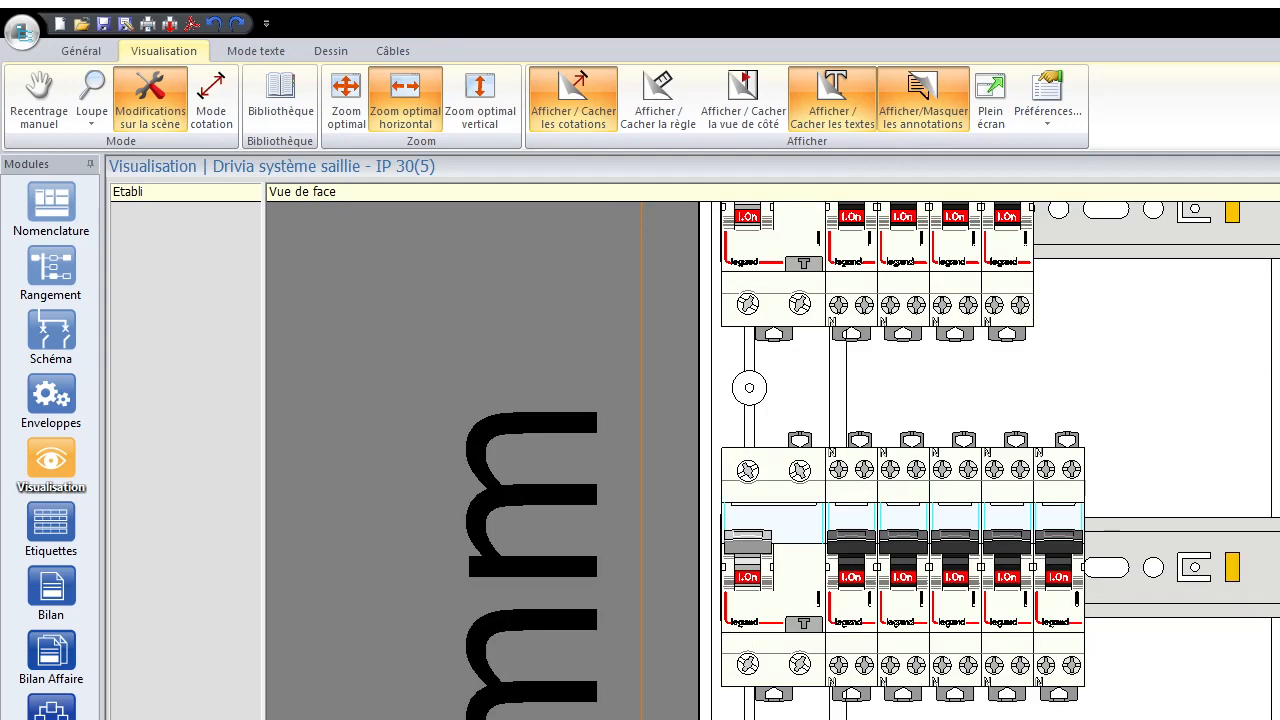
scroll(990, 460, down, 10)
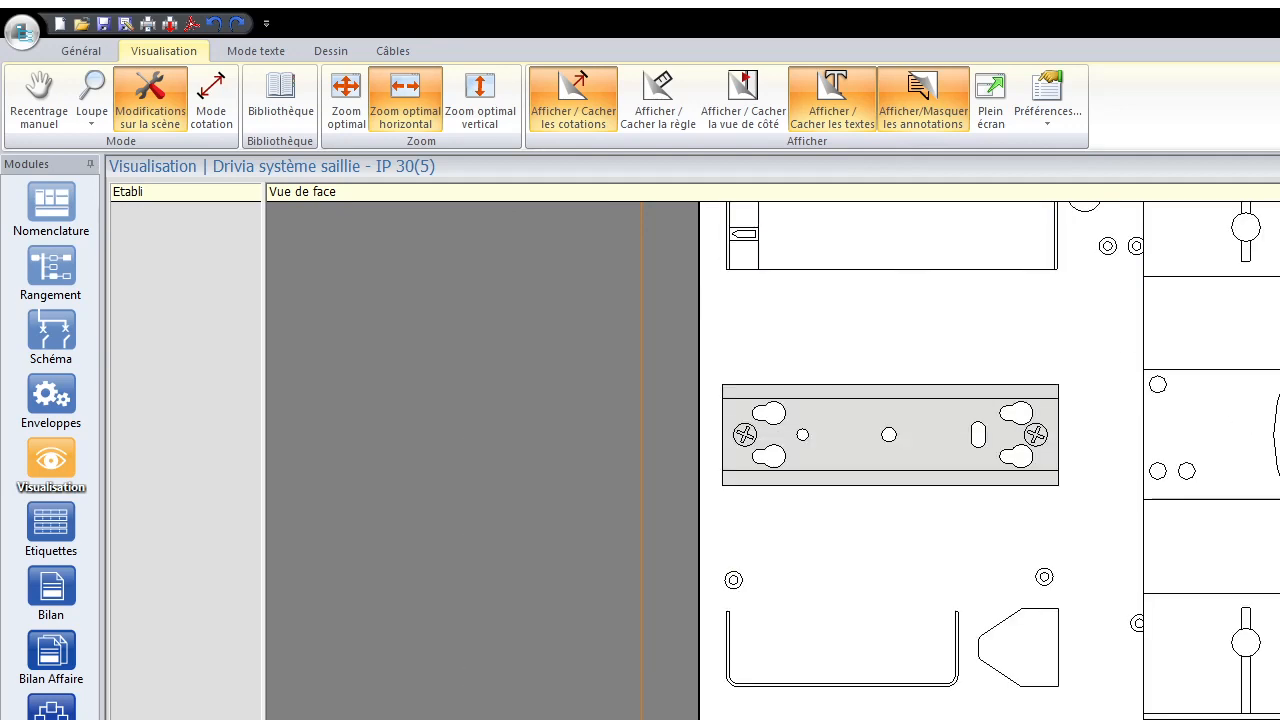
Compare the circuit designations in Schéma with the strip labels in Etiquettes, and inspect D10's pictogram and text
click(52, 525)
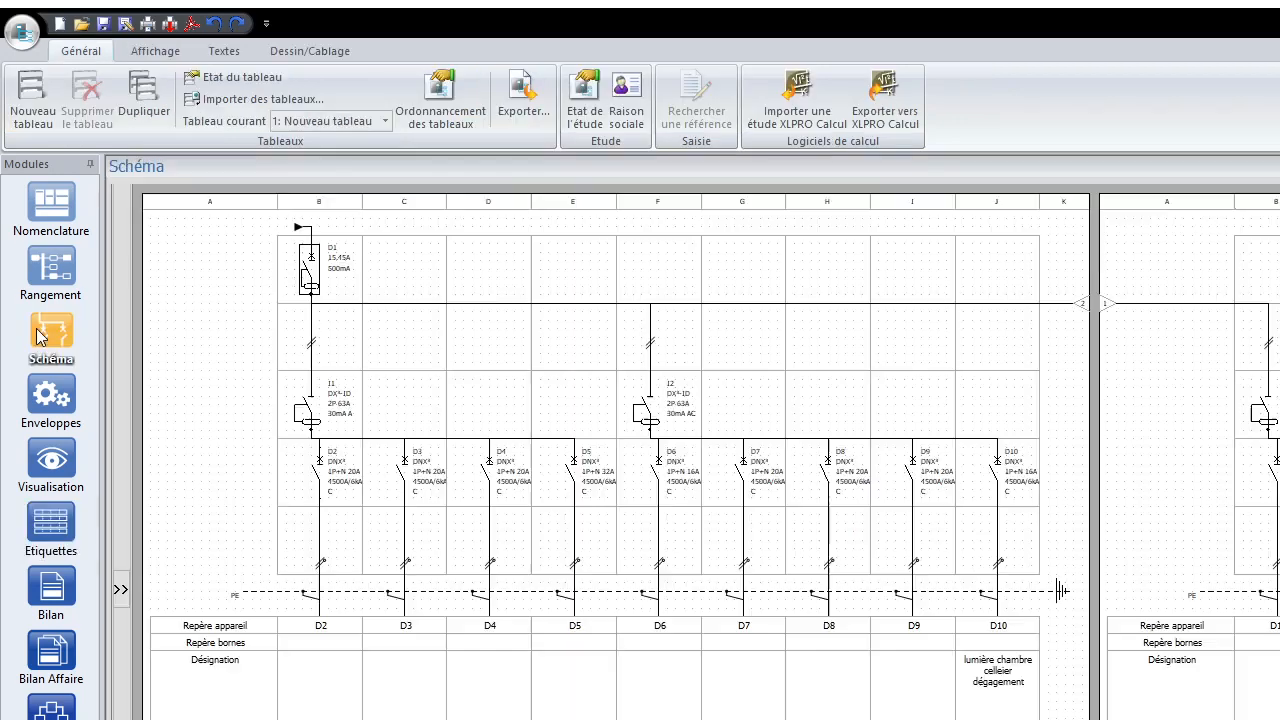
click(51, 330)
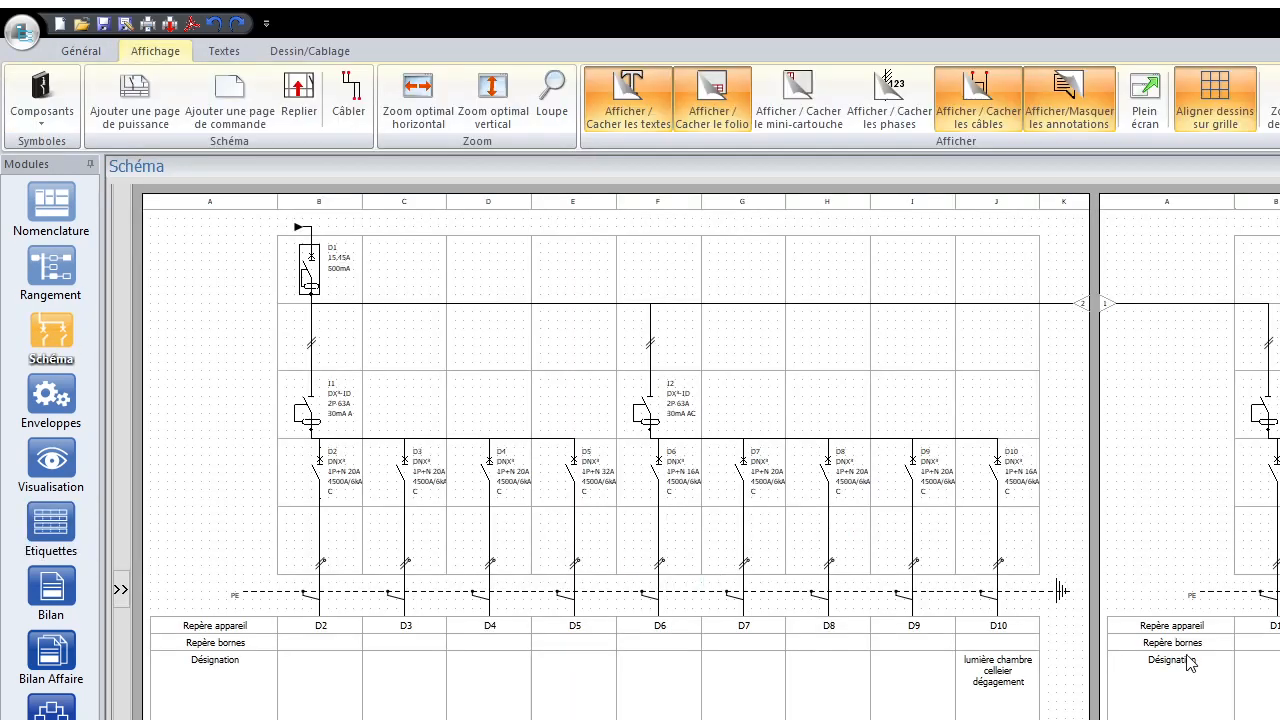
click(51, 522)
click(896, 437)
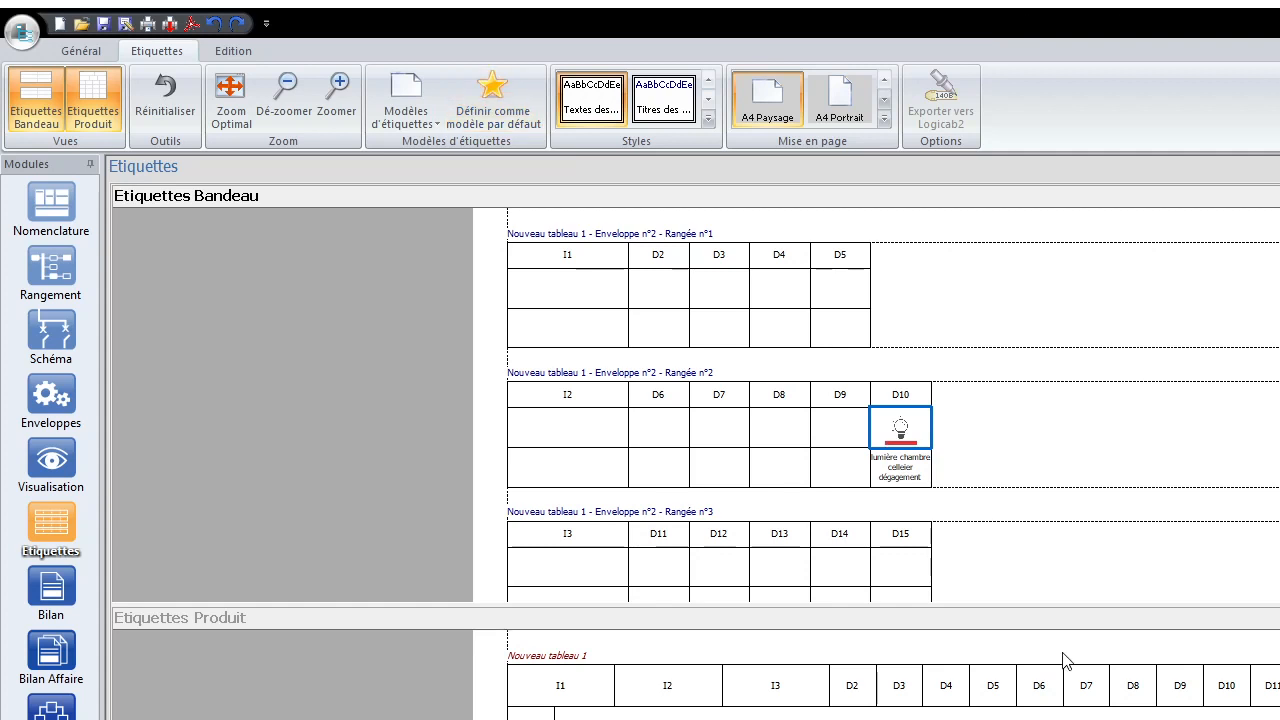
click(982, 462)
click(903, 486)
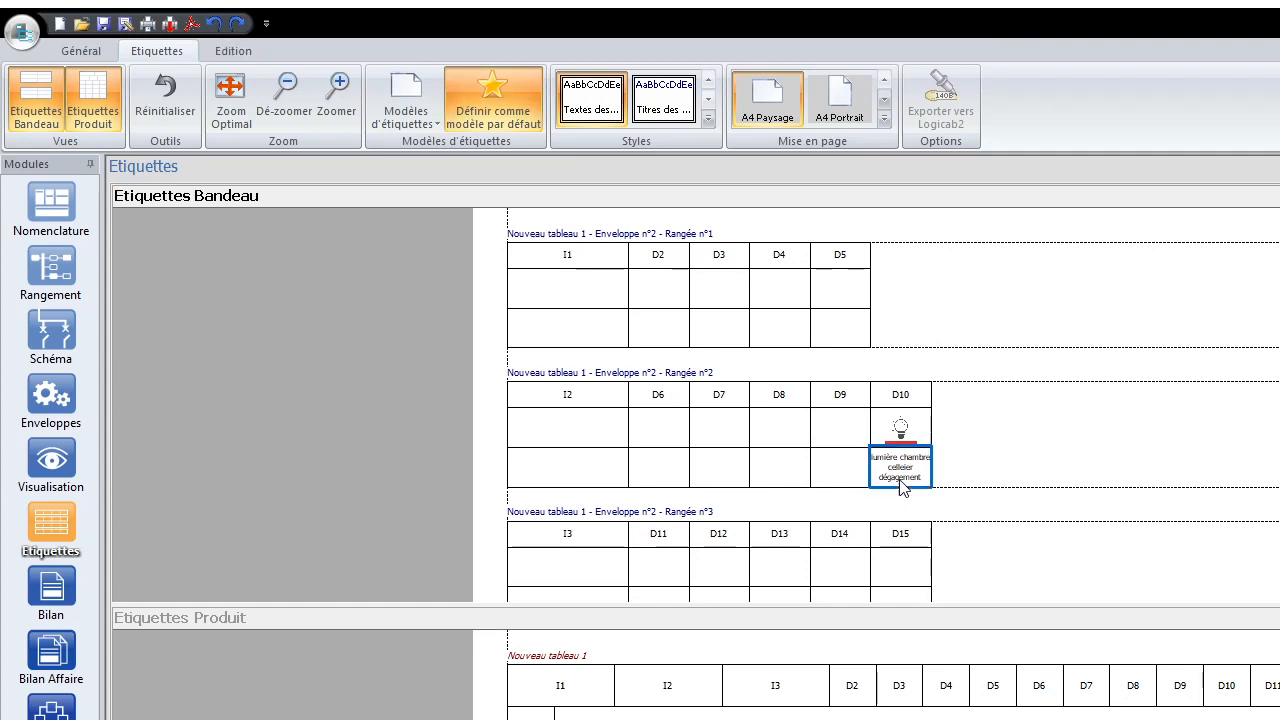
click(896, 434)
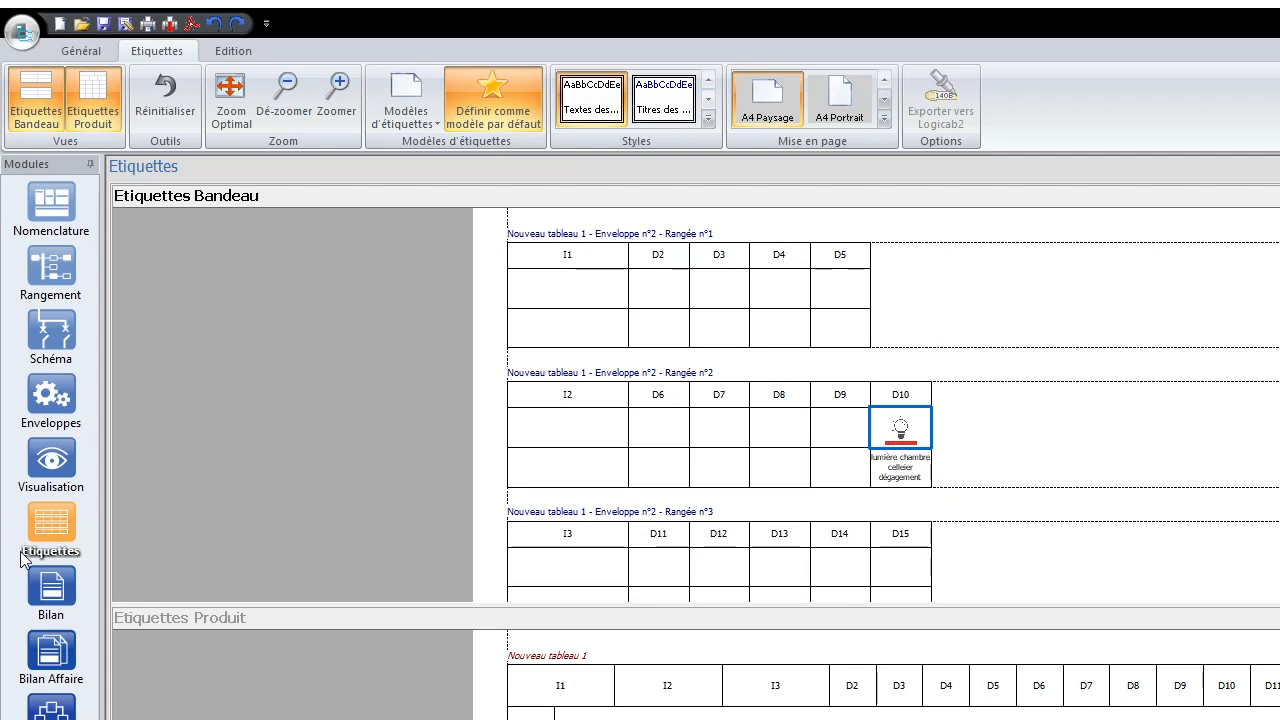
Look over the enclosure rows in Visualisation again and compare them with the per-row strip labels in Etiquettes
click(52, 465)
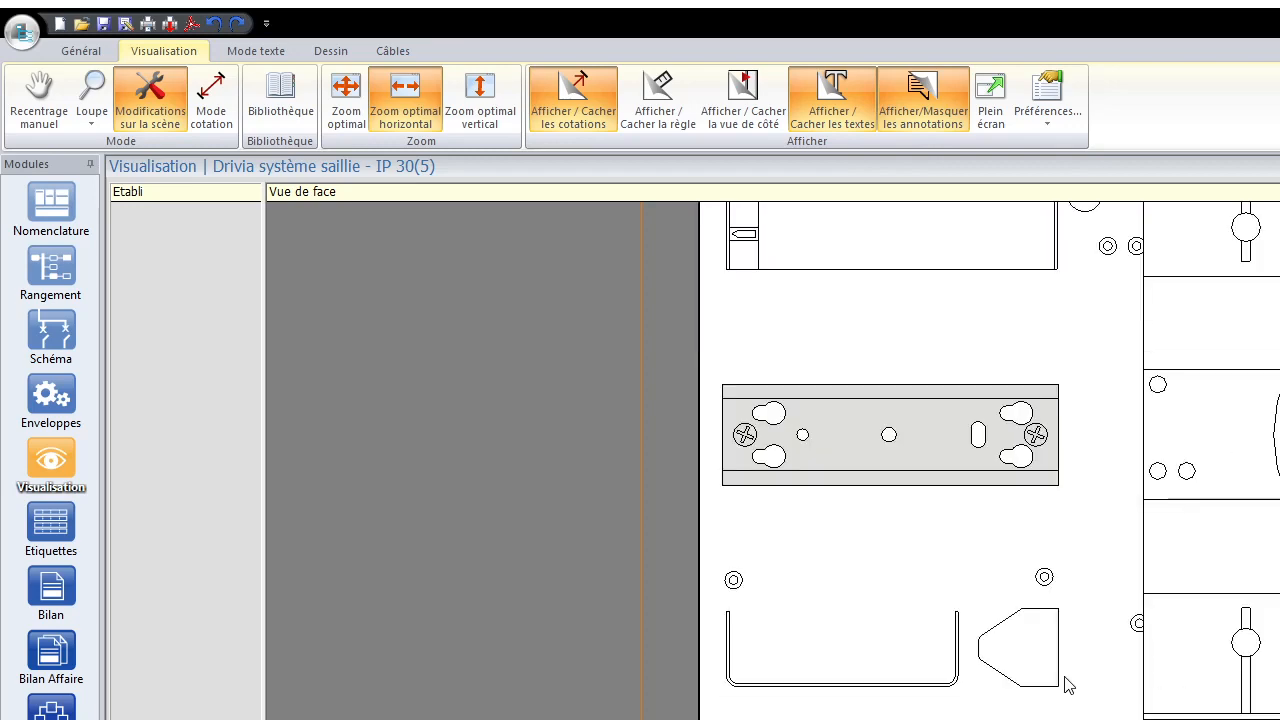
scroll(1068, 685, up, 2)
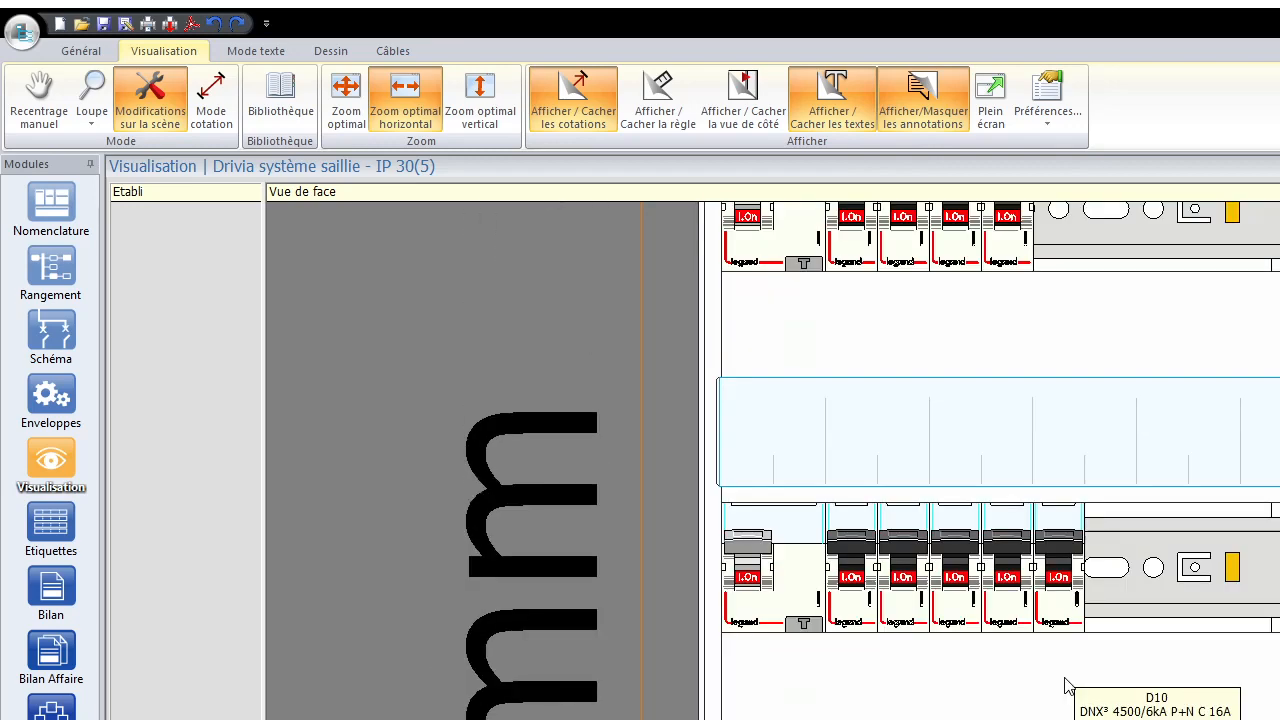
scroll(1068, 685, up, 4)
scroll(1068, 685, down, 4)
scroll(1068, 685, up, 3)
scroll(1068, 685, down, 3)
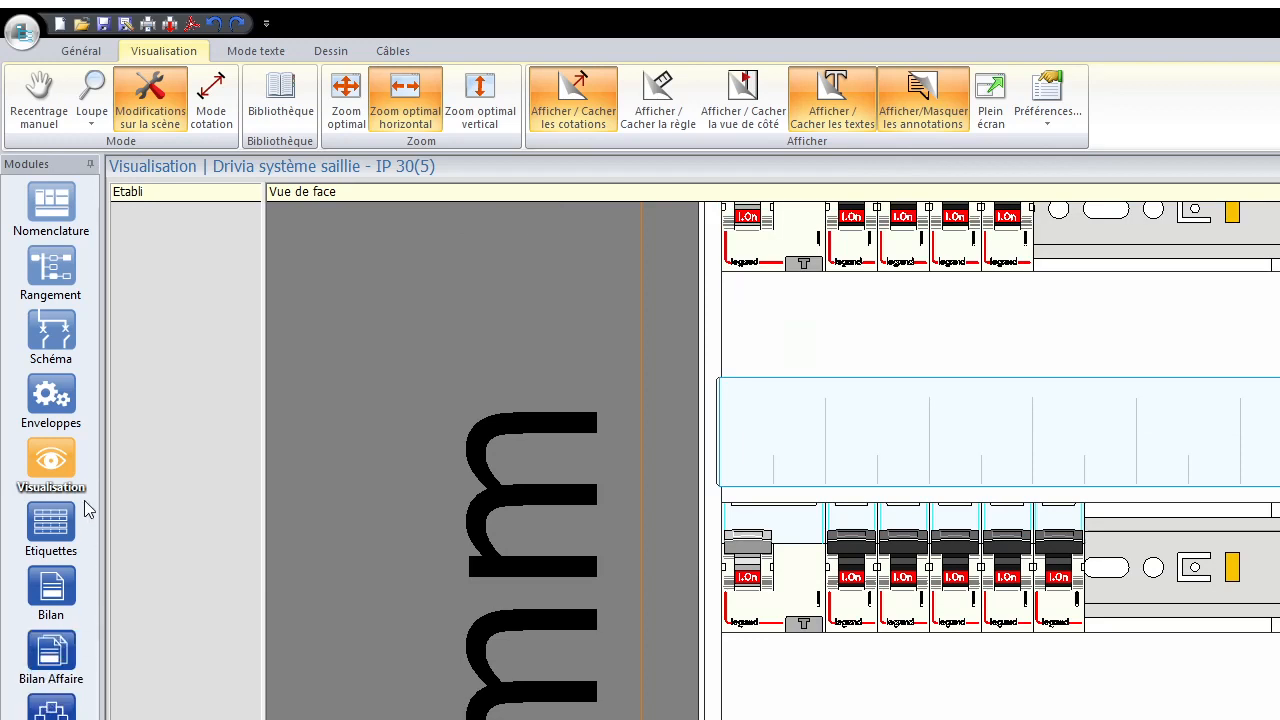
click(54, 530)
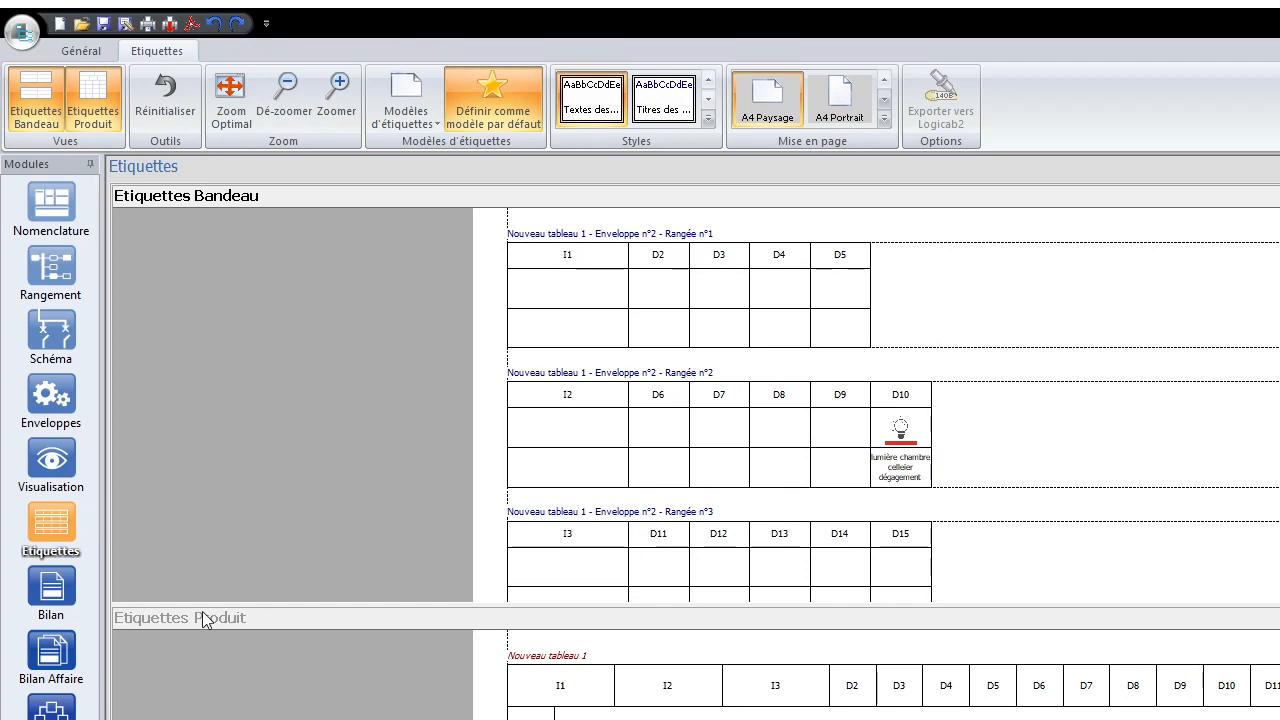
Review the Legrand material list in Bilan and the pricing summary of Nouveau tableau 1 in Bilan Affaire
click(52, 590)
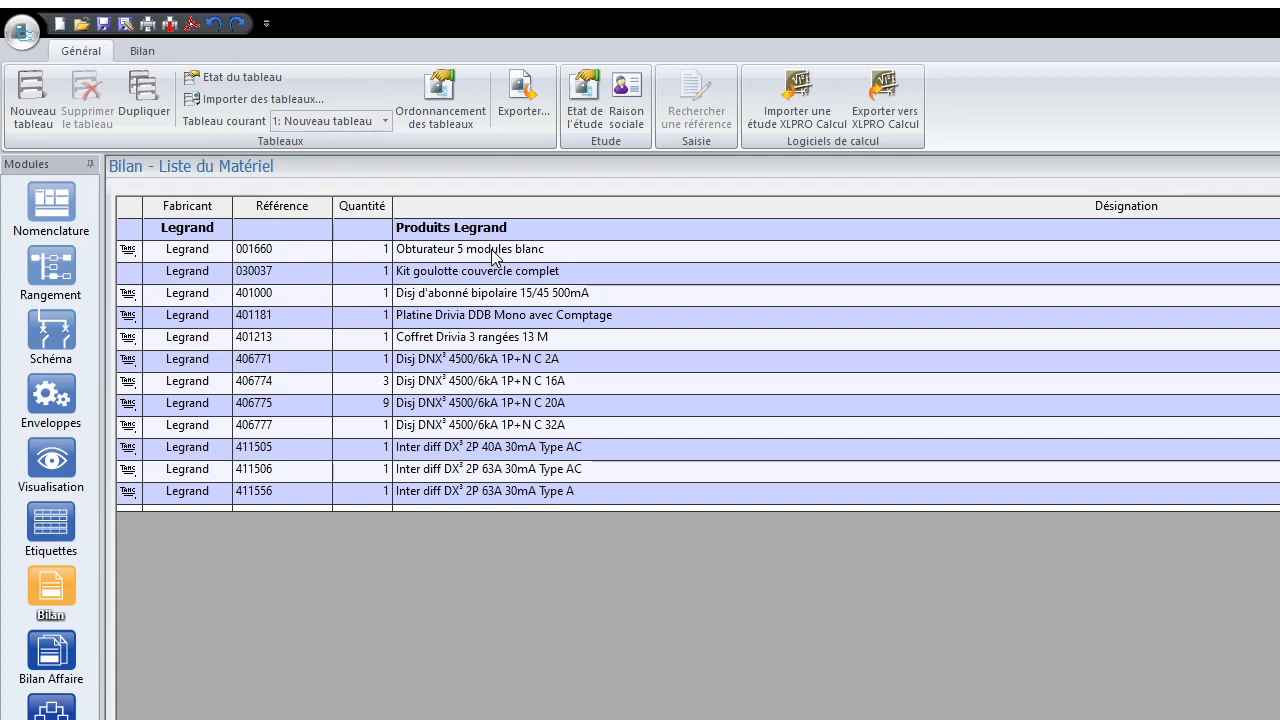
click(50, 652)
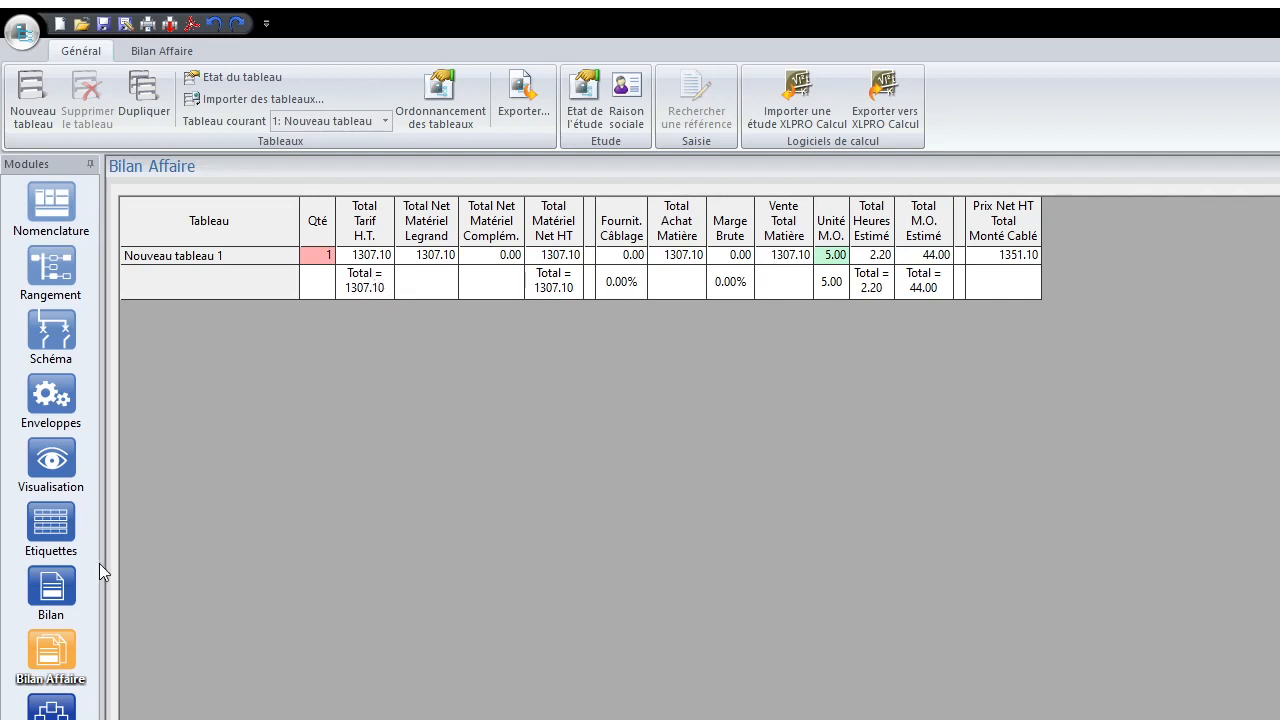
click(51, 588)
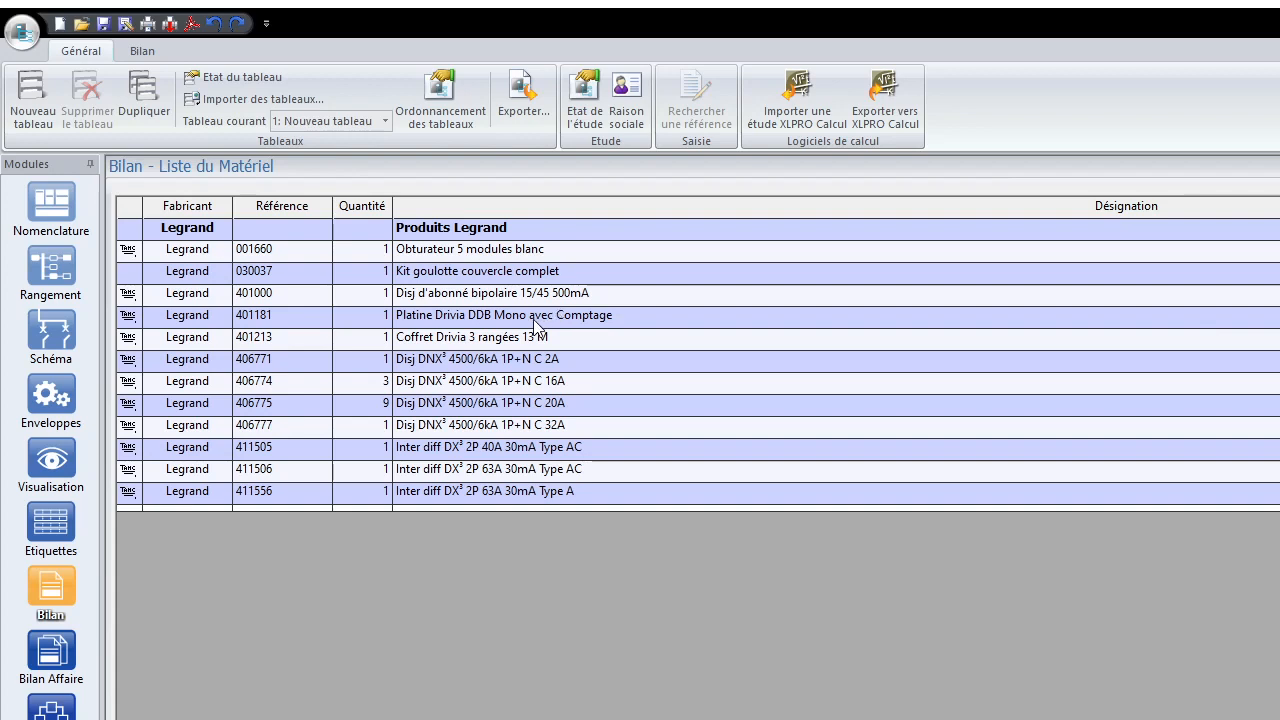
click(51, 652)
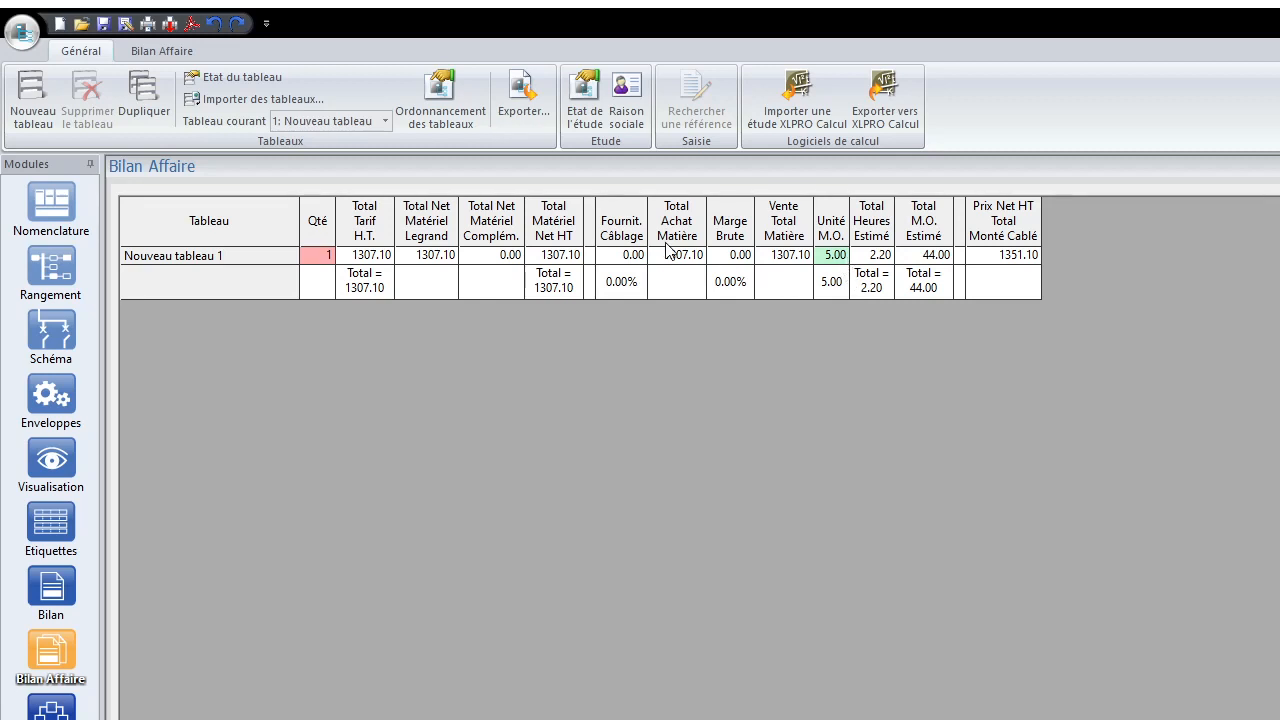
Open the itemised breakdown of Nouveau tableau 1 in Bilan Affaire and inspect its Legrand product lines
click(631, 257)
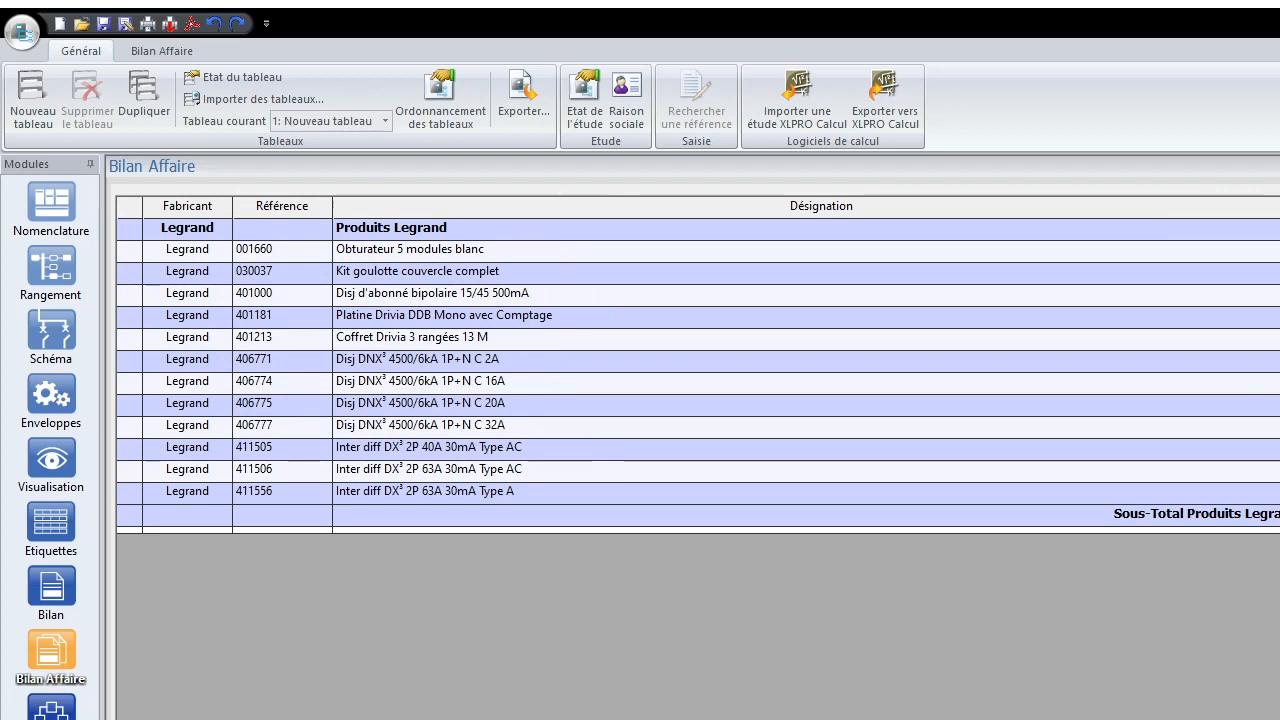
click(698, 251)
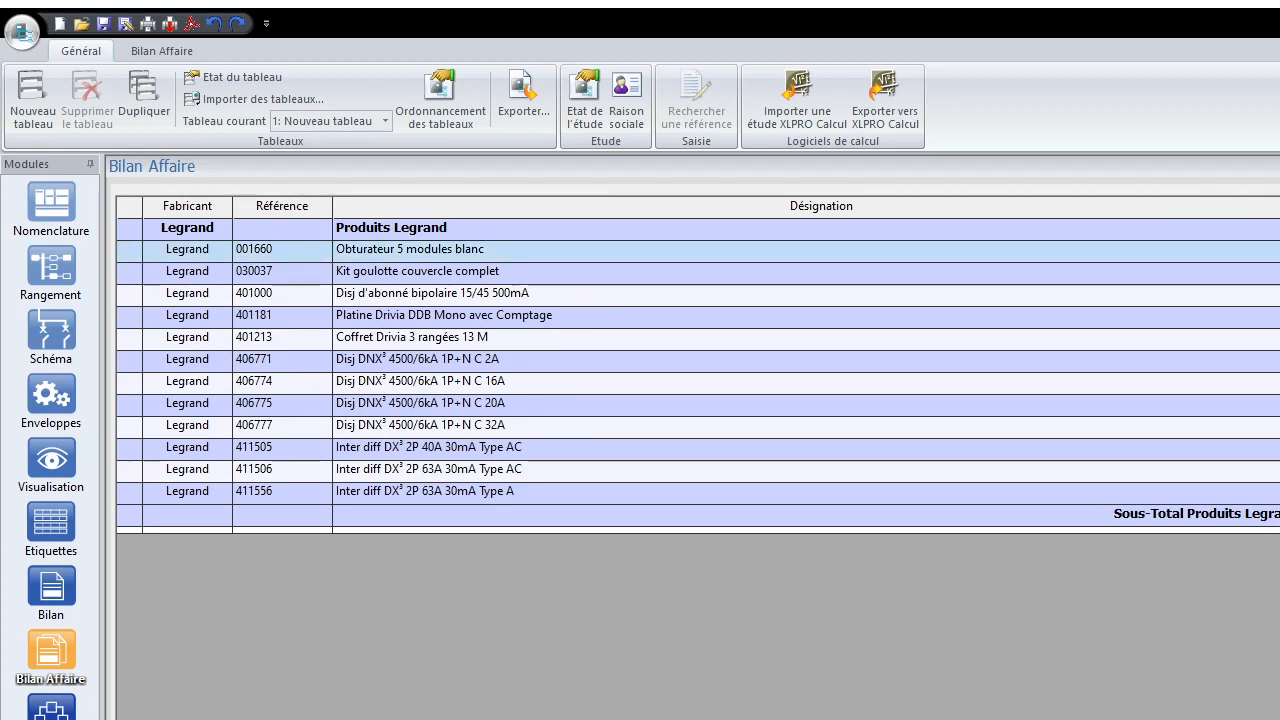
click(698, 273)
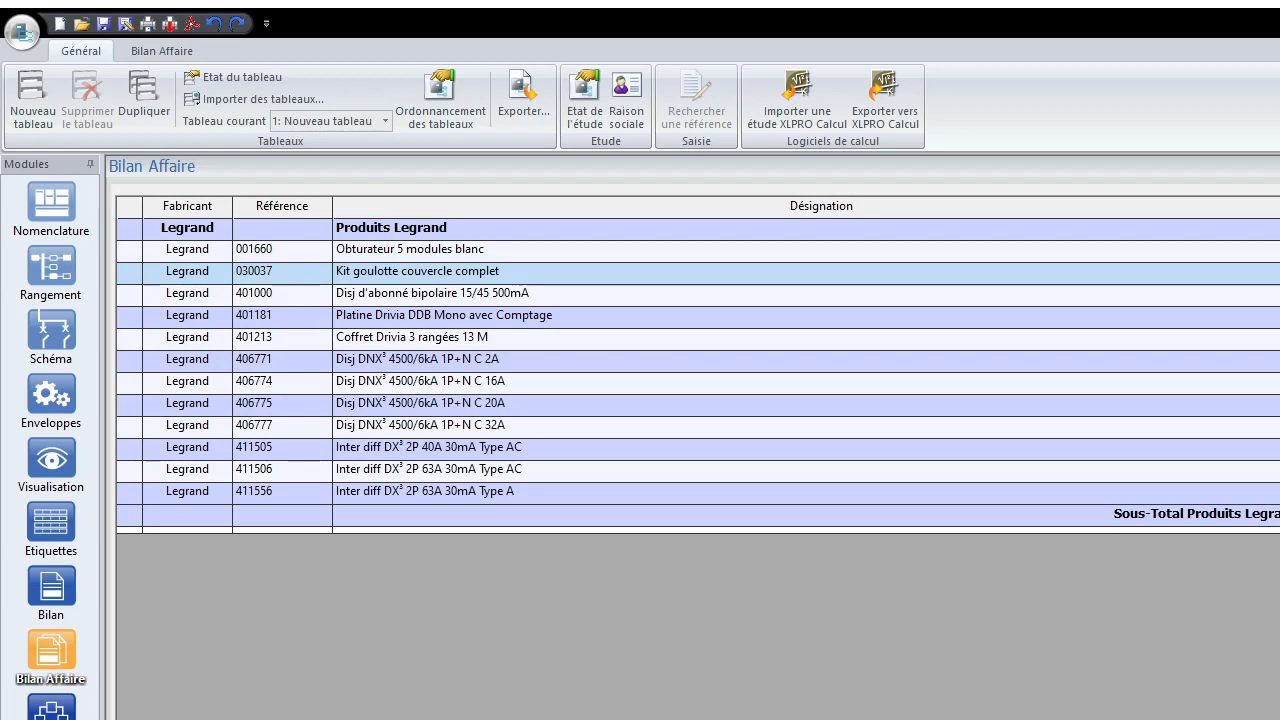
click(175, 230)
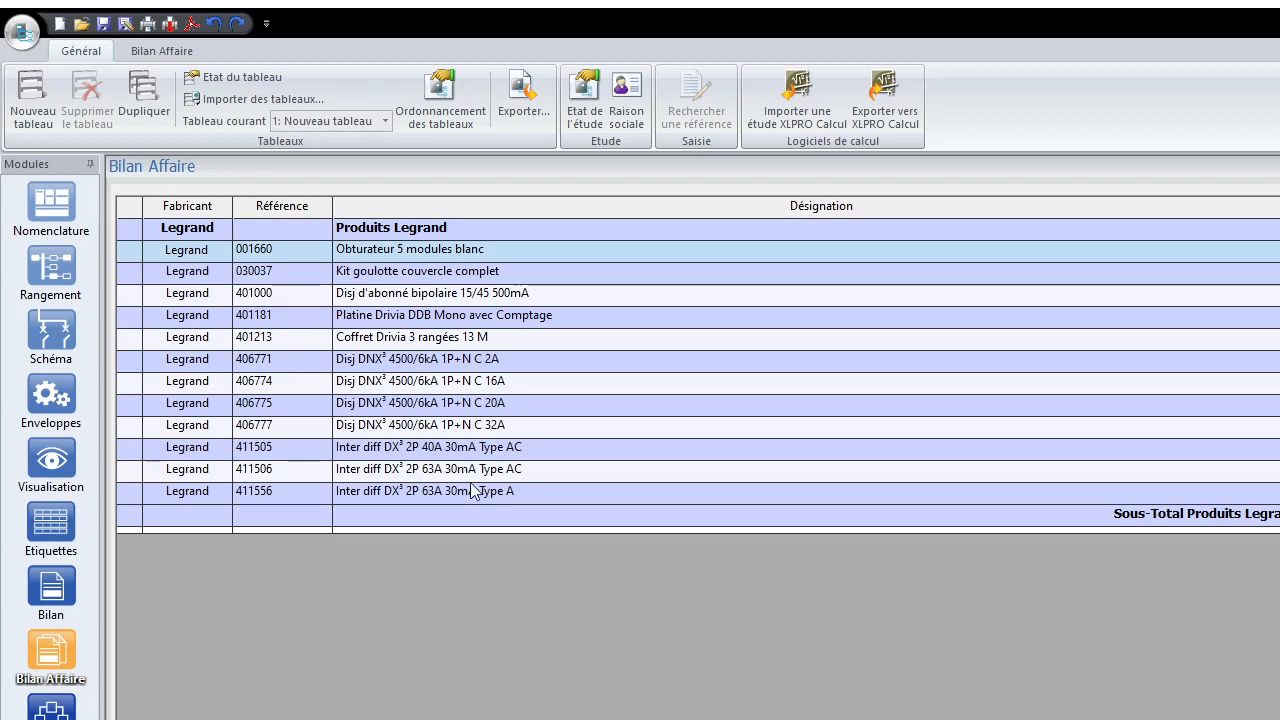
click(474, 492)
click(225, 252)
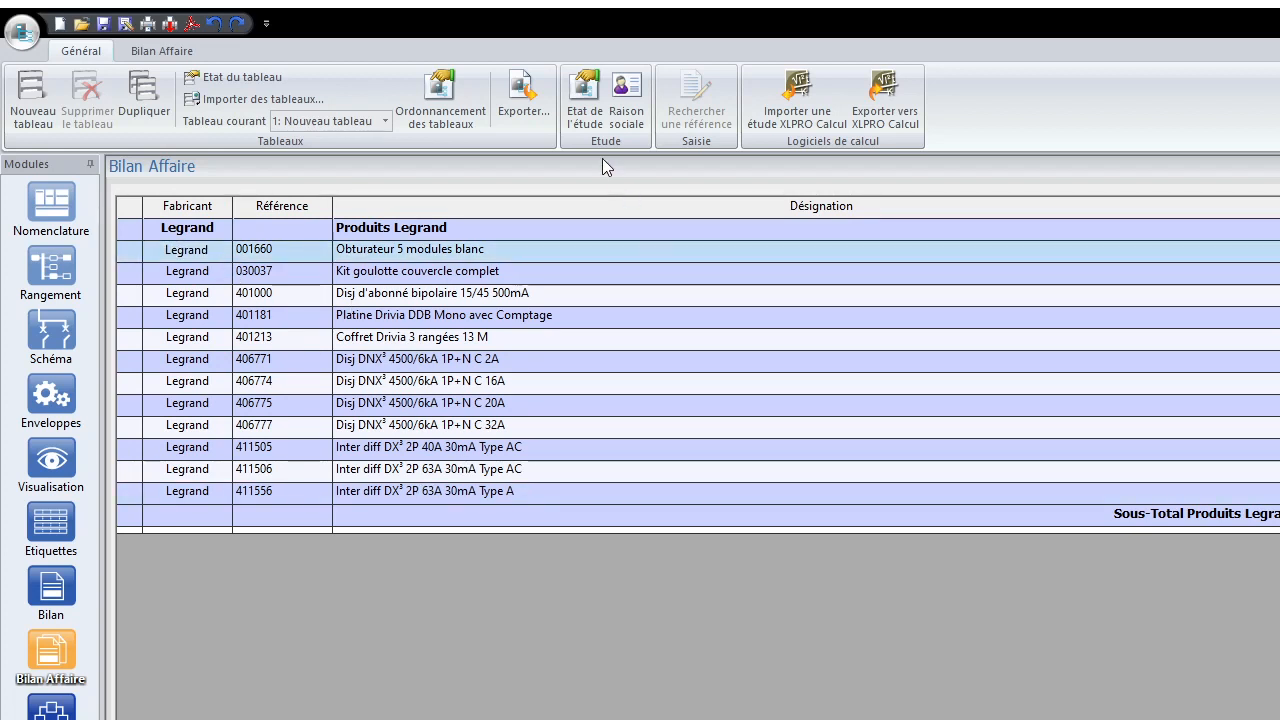
Check the export option from the itemised Legrand product list, and return to the pricing summary of Nouveau tableau 1
click(544, 119)
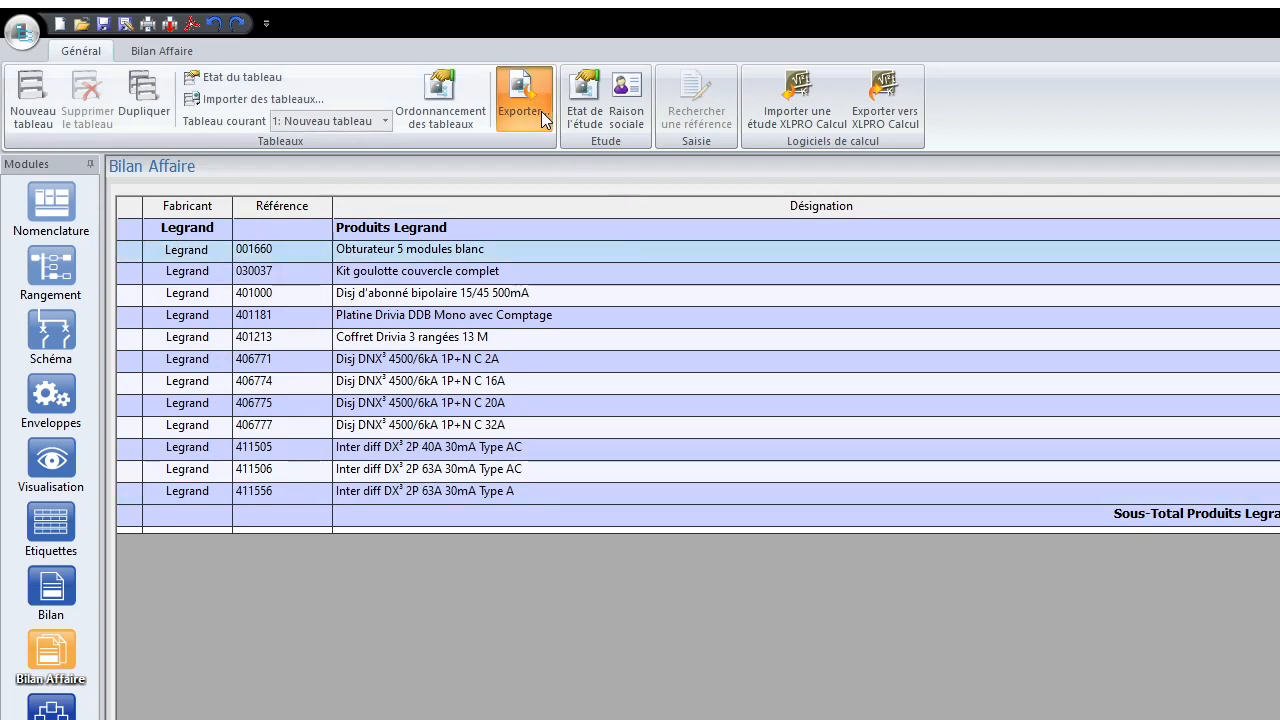
click(524, 108)
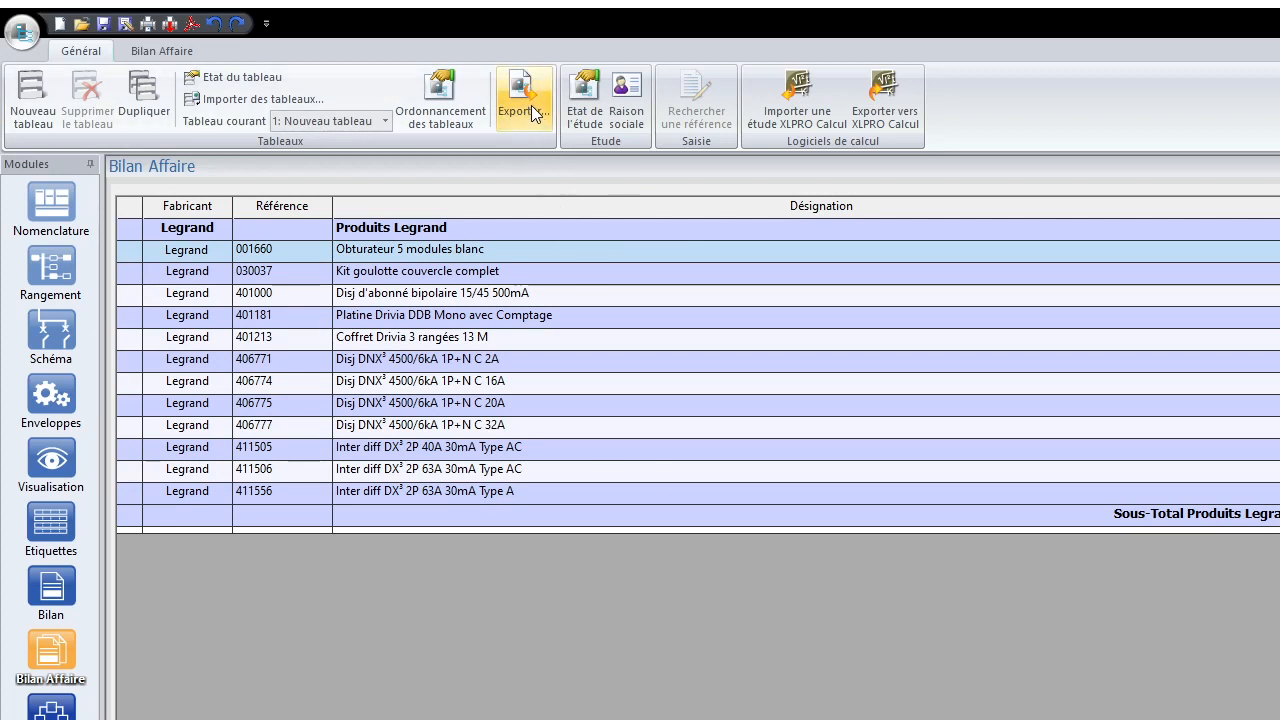
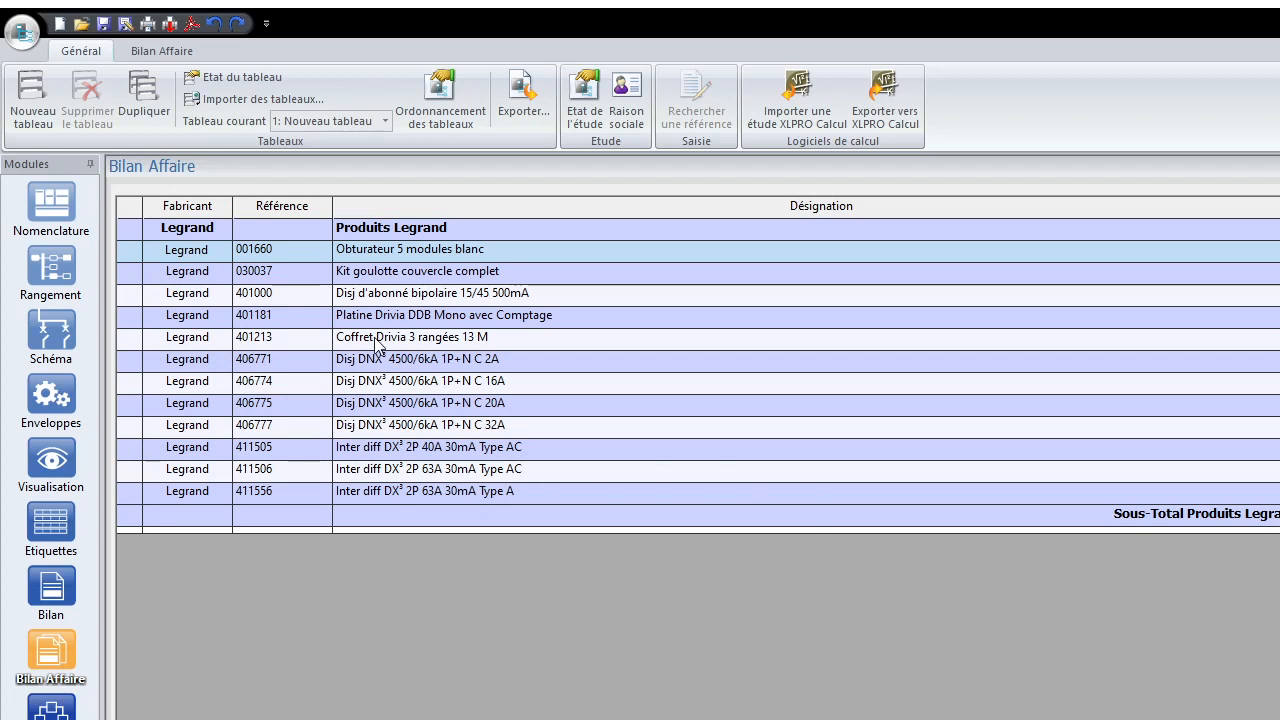
click(396, 318)
click(821, 288)
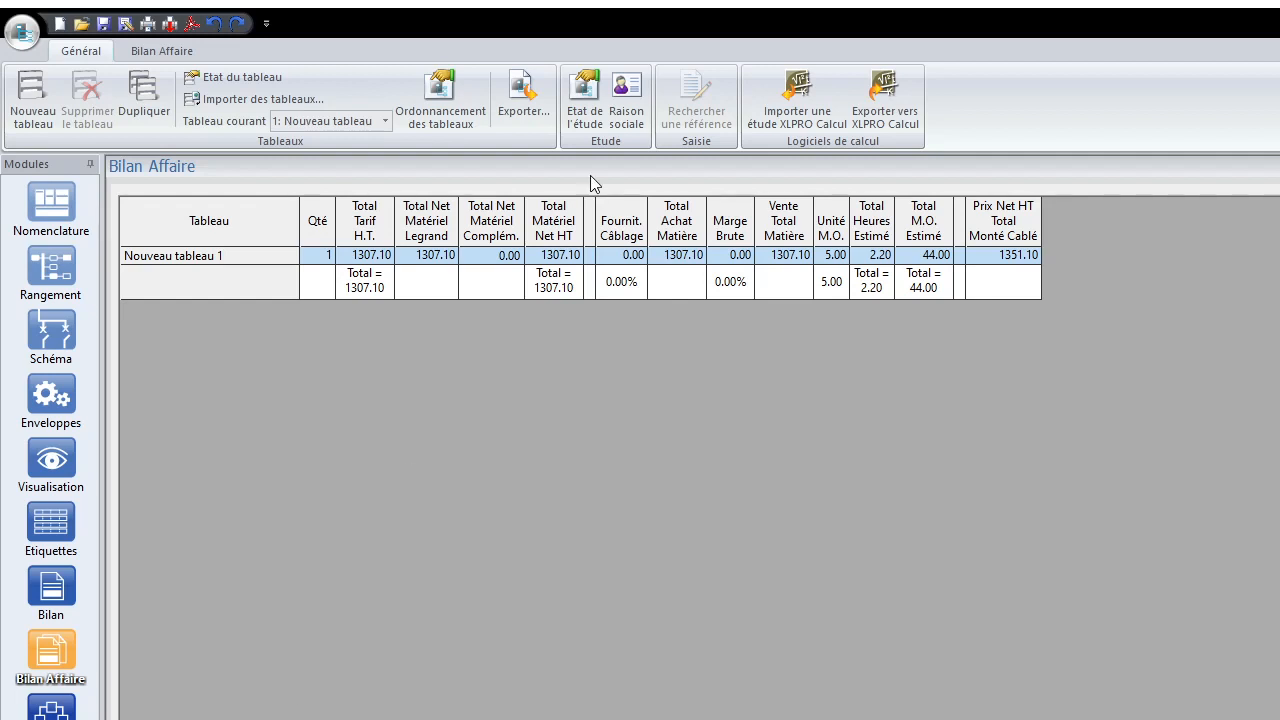
Inspect the net Legrand material, purchase and labour figures in the pricing summary of Nouveau tableau 1
click(444, 297)
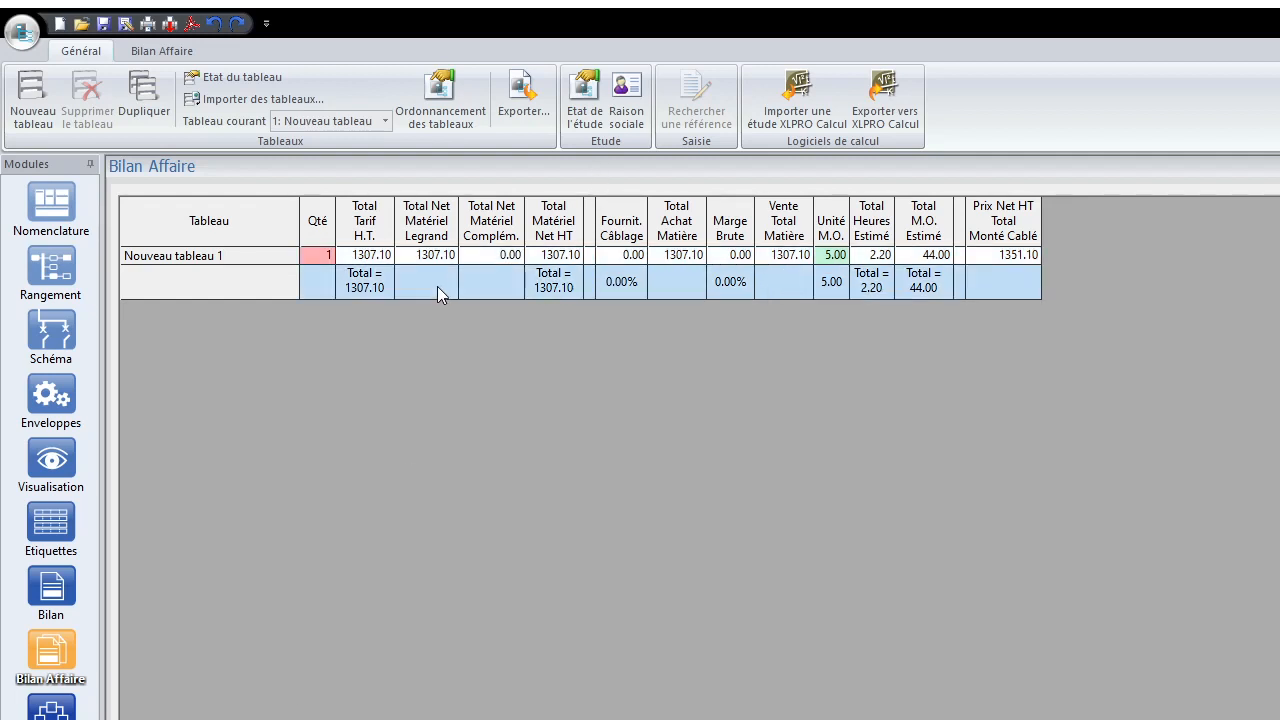
click(437, 256)
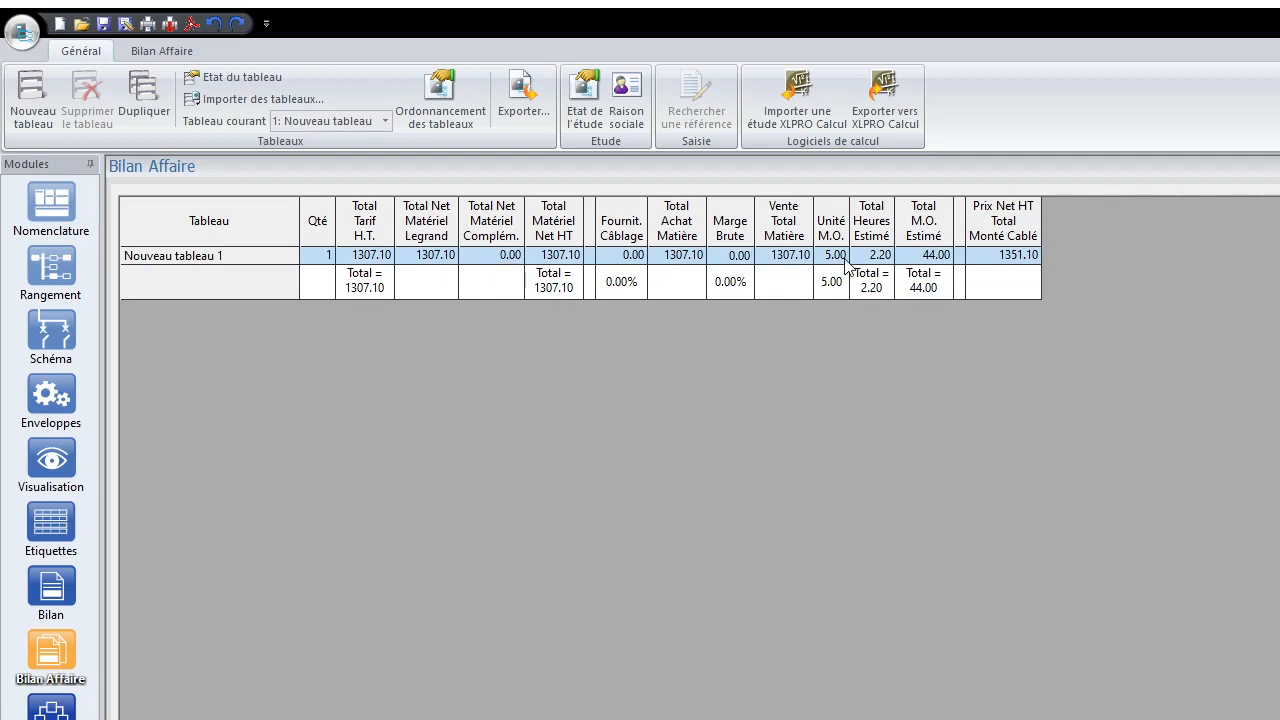
click(667, 288)
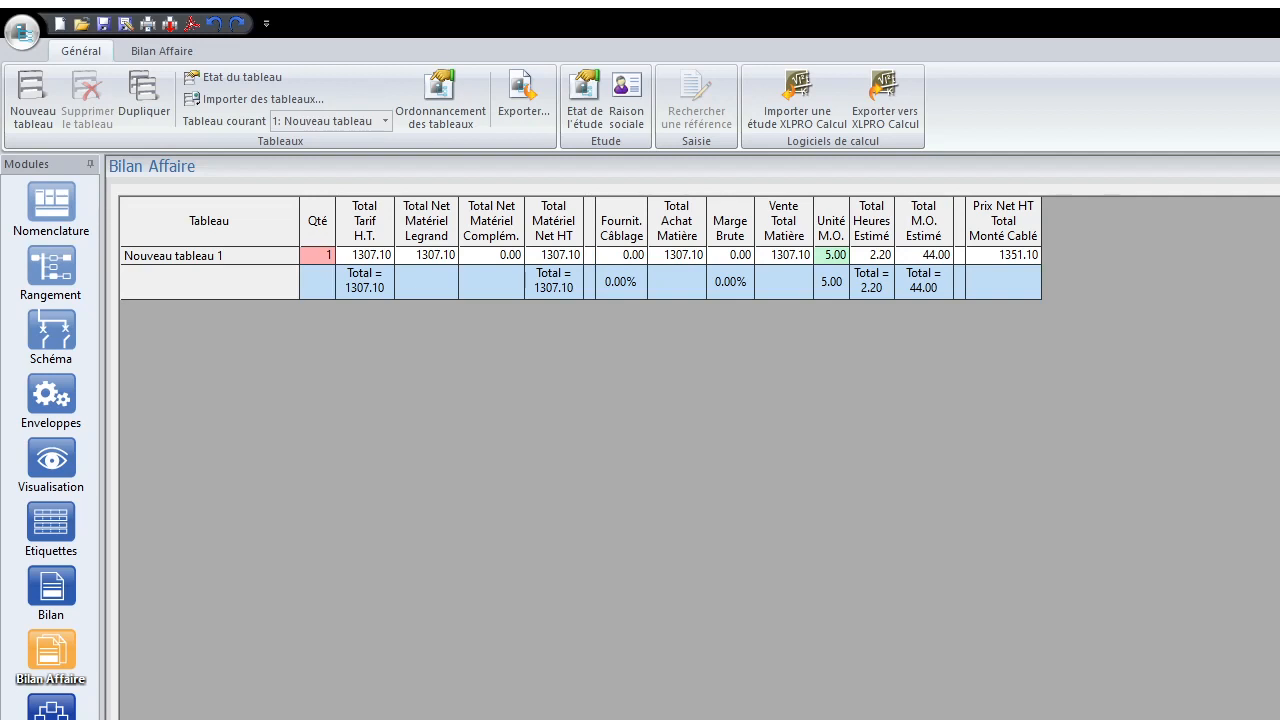
Set the wiring supplies rate (Fournit. Câblage) of Nouveau tableau 1 to 45%
click(820, 258)
click(612, 270)
click(625, 255)
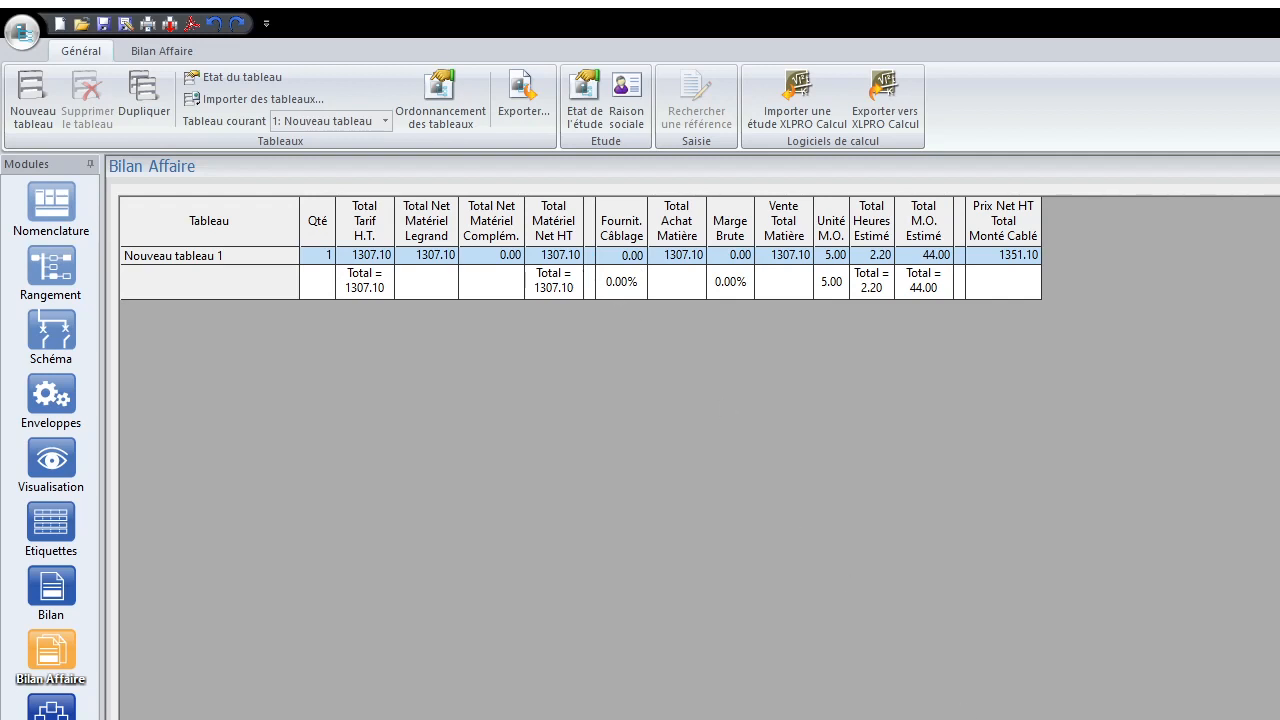
click(998, 689)
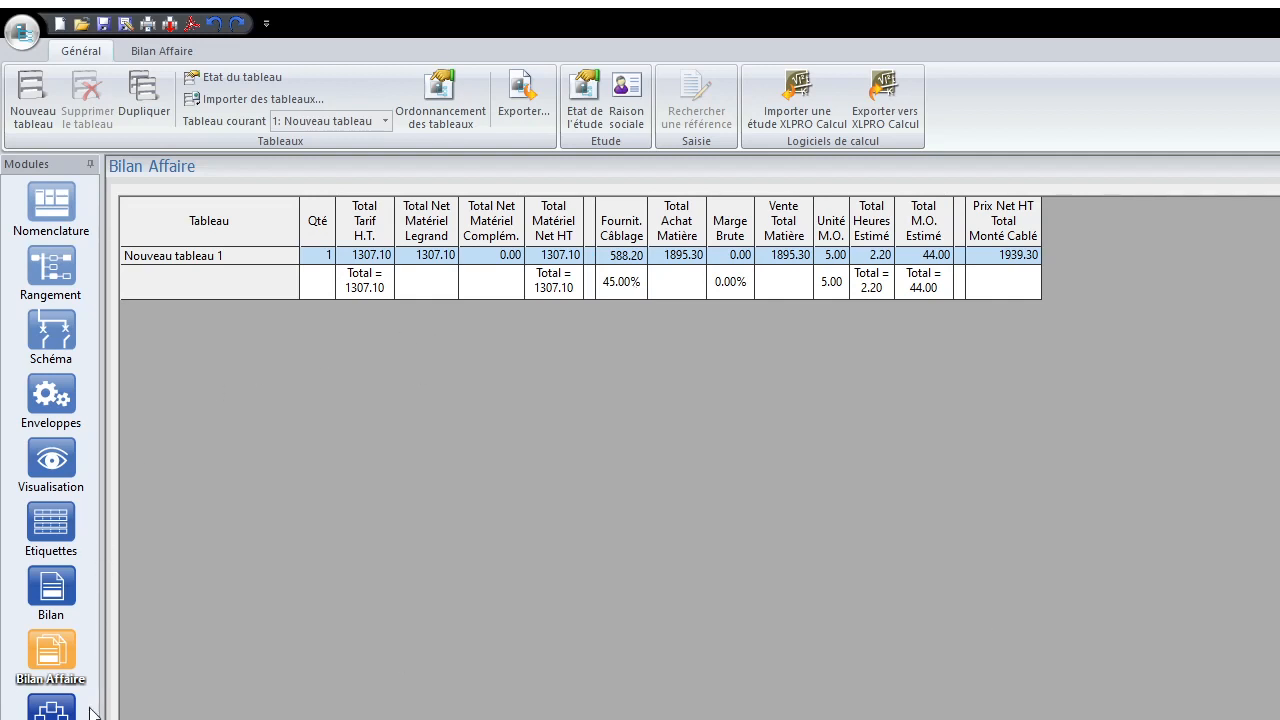
Look over Nouveau tableau 1 in Arborescence and Communication, and compare with the product list in Nomenclature
click(51, 708)
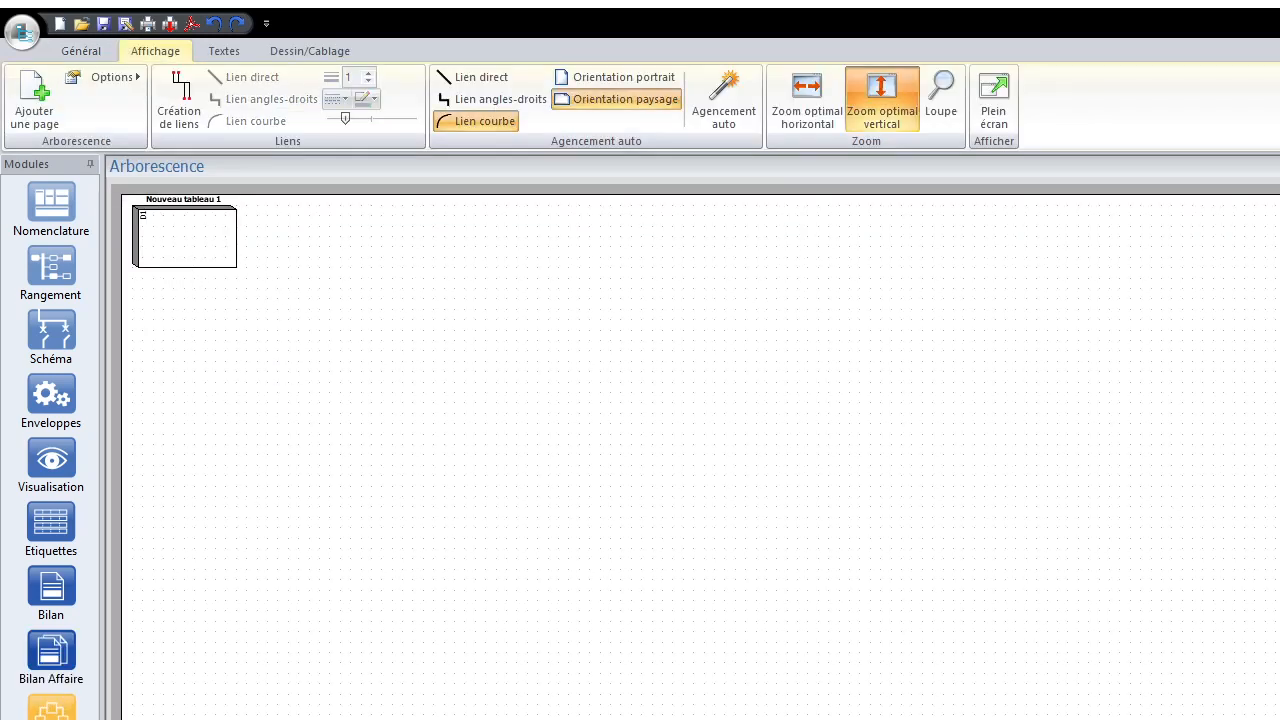
click(51, 718)
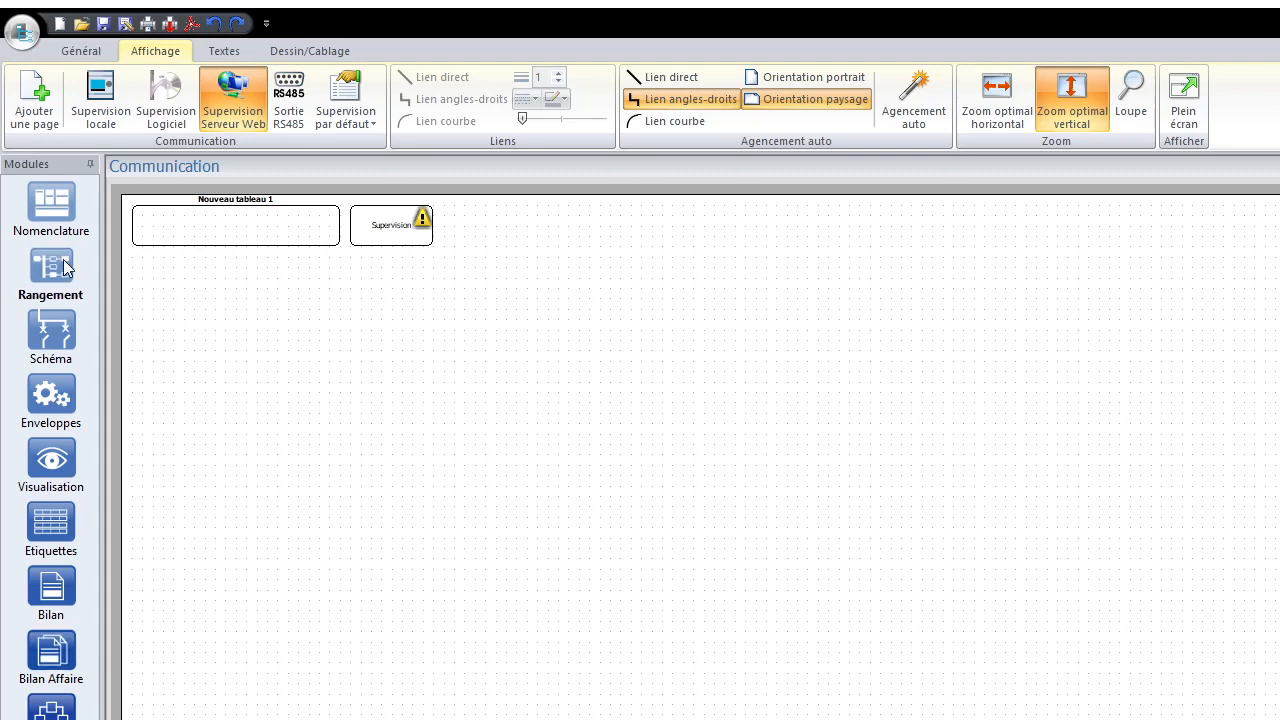
click(51, 208)
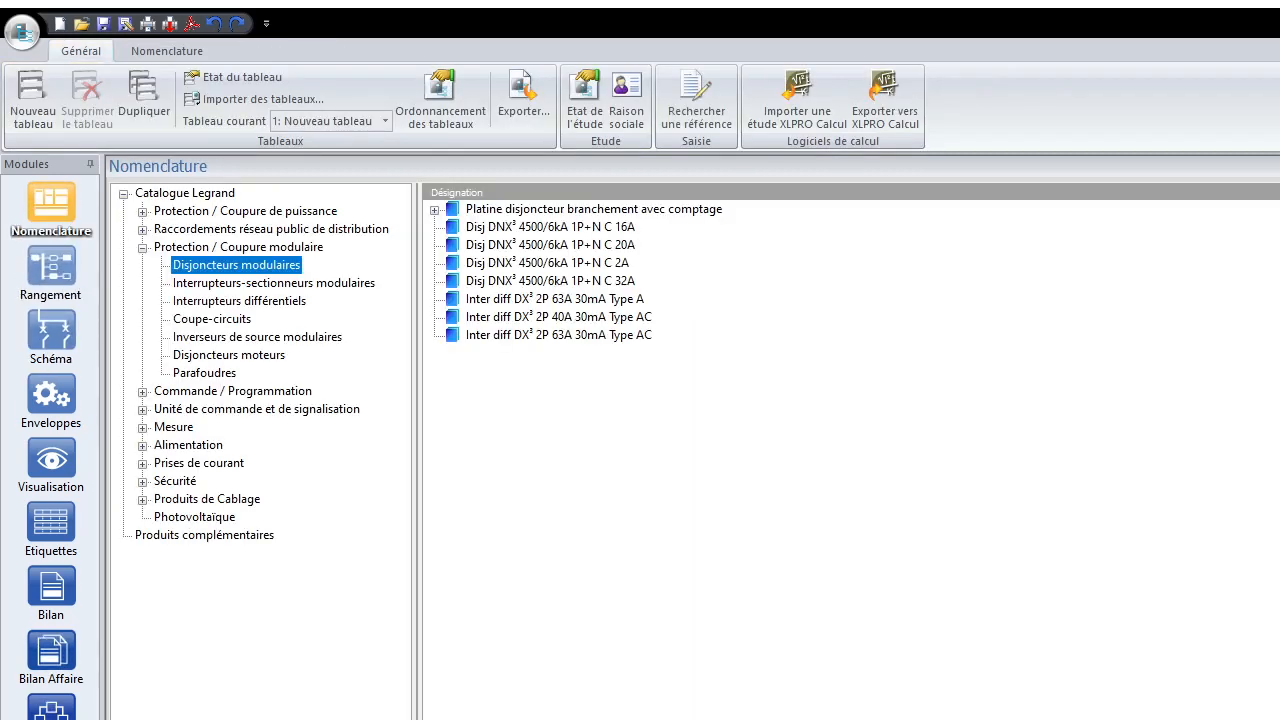
click(51, 712)
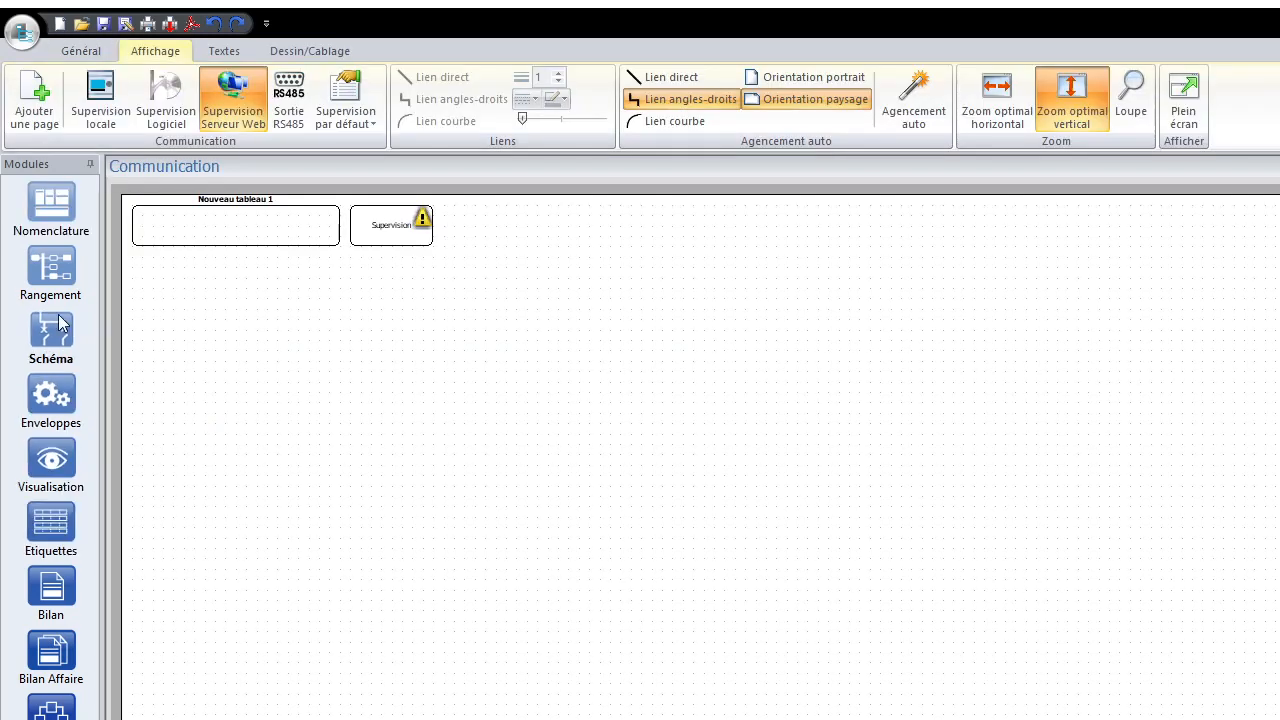
click(53, 206)
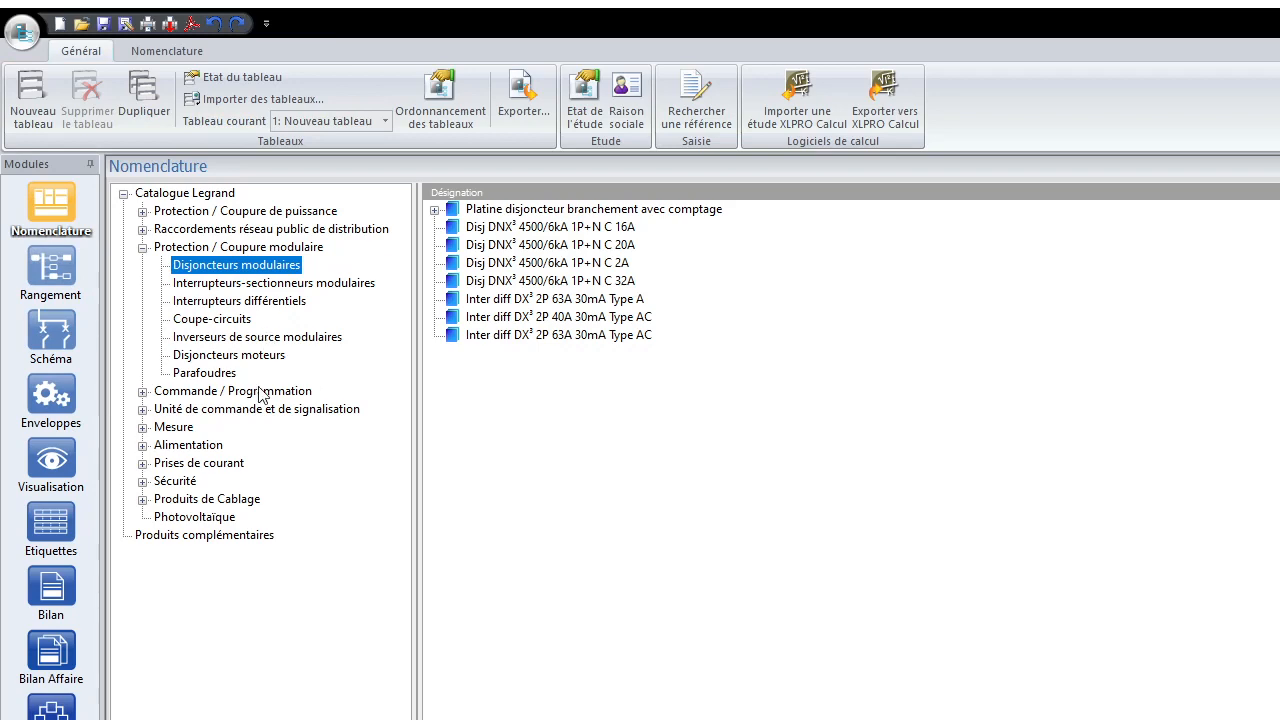
Review the board's breaker grouping in Rangement, its diagram in Schéma, the reserve in Enveloppes and the device rows in Visualisation
click(51, 270)
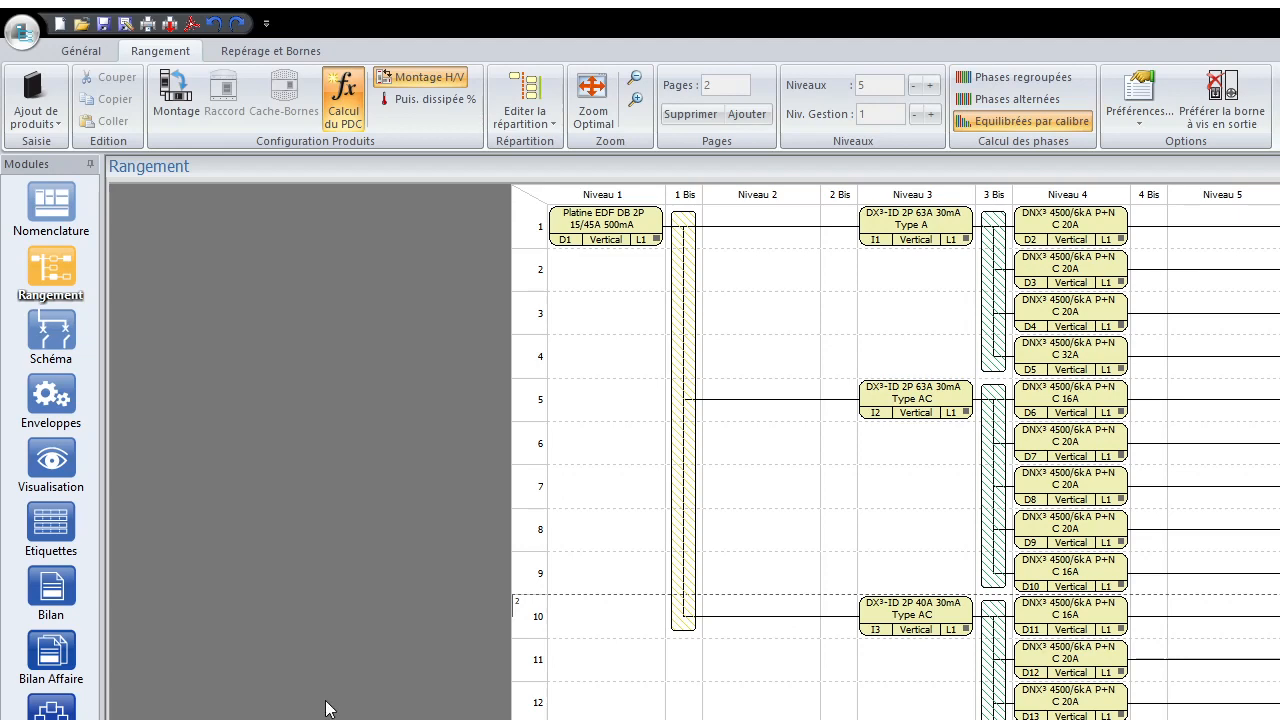
click(52, 334)
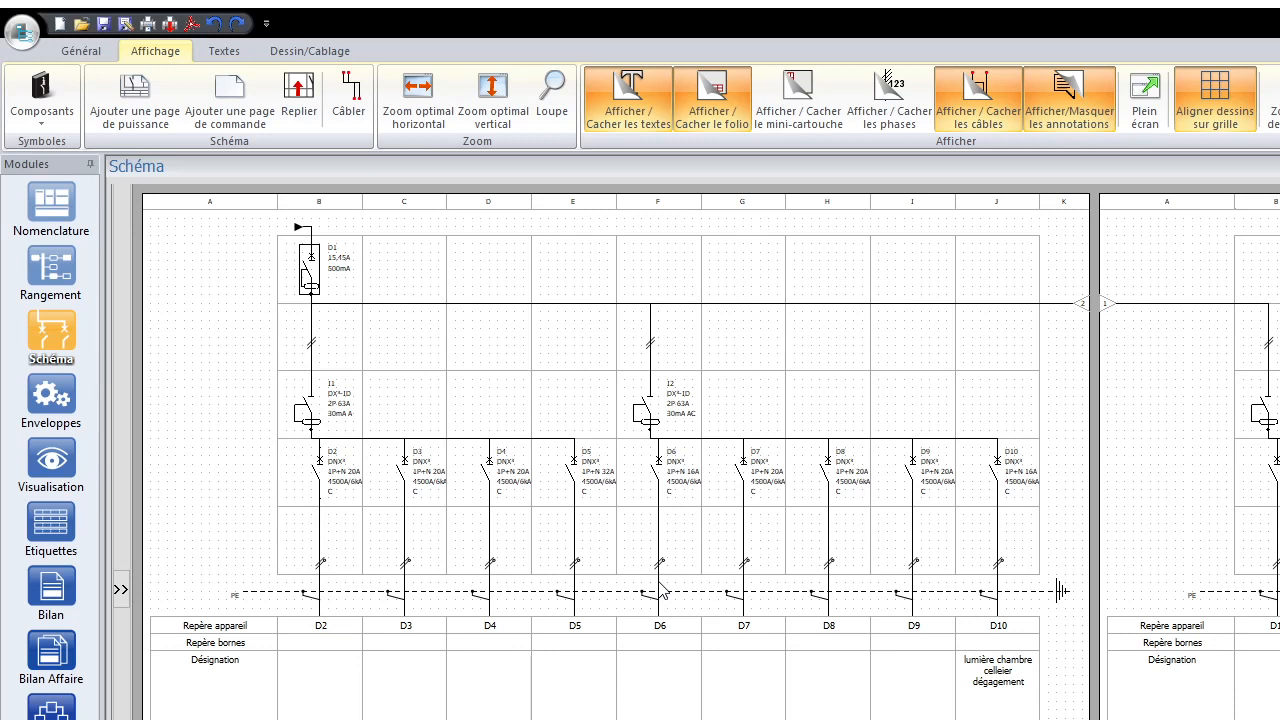
click(60, 396)
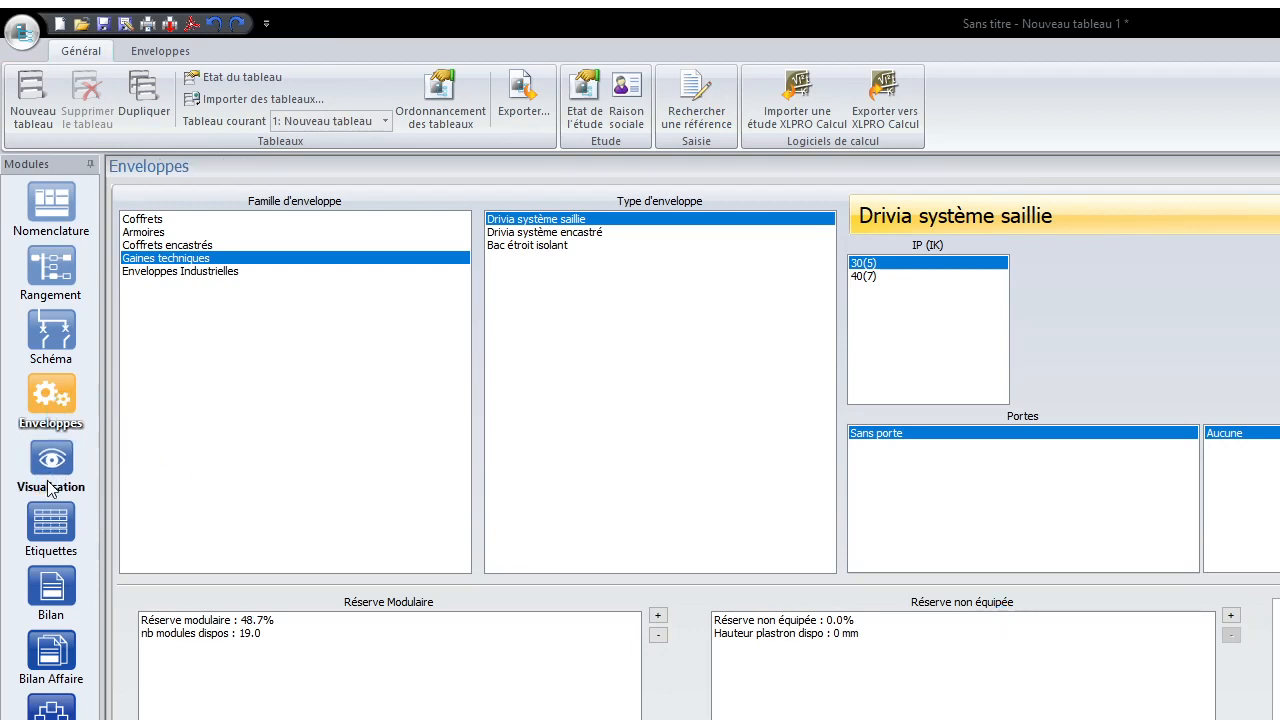
click(659, 617)
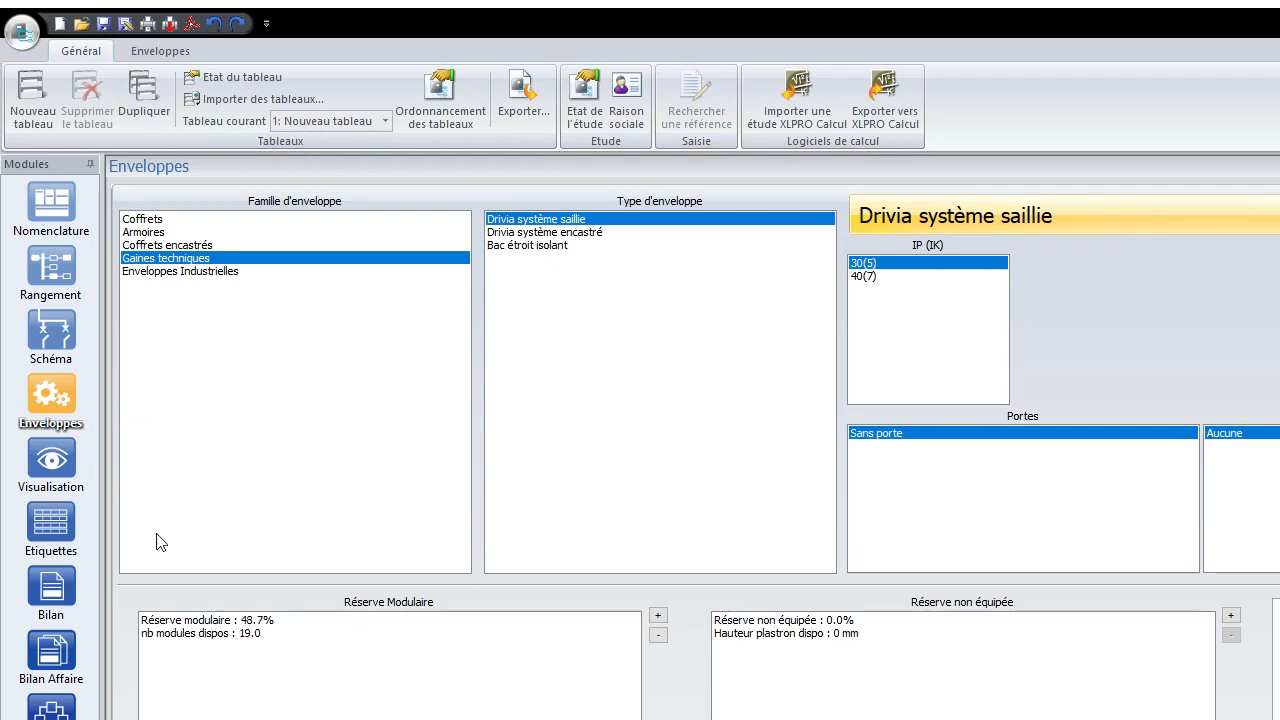
click(46, 472)
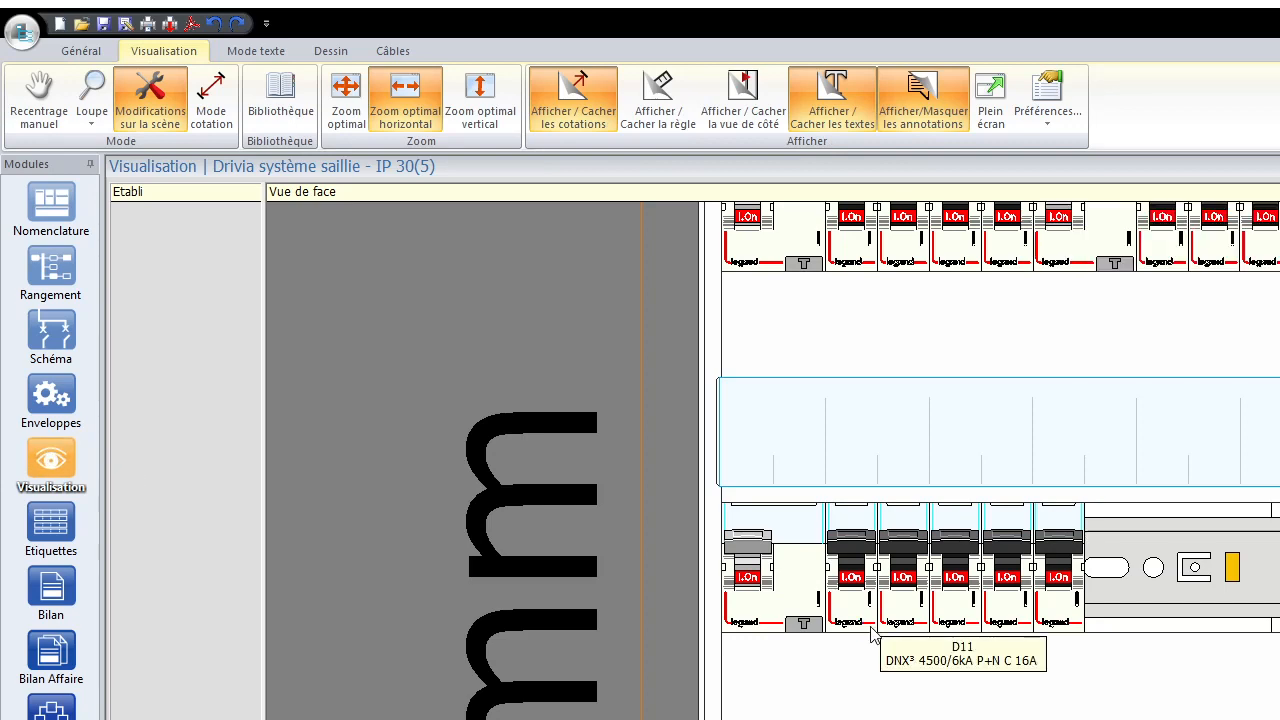
click(45, 405)
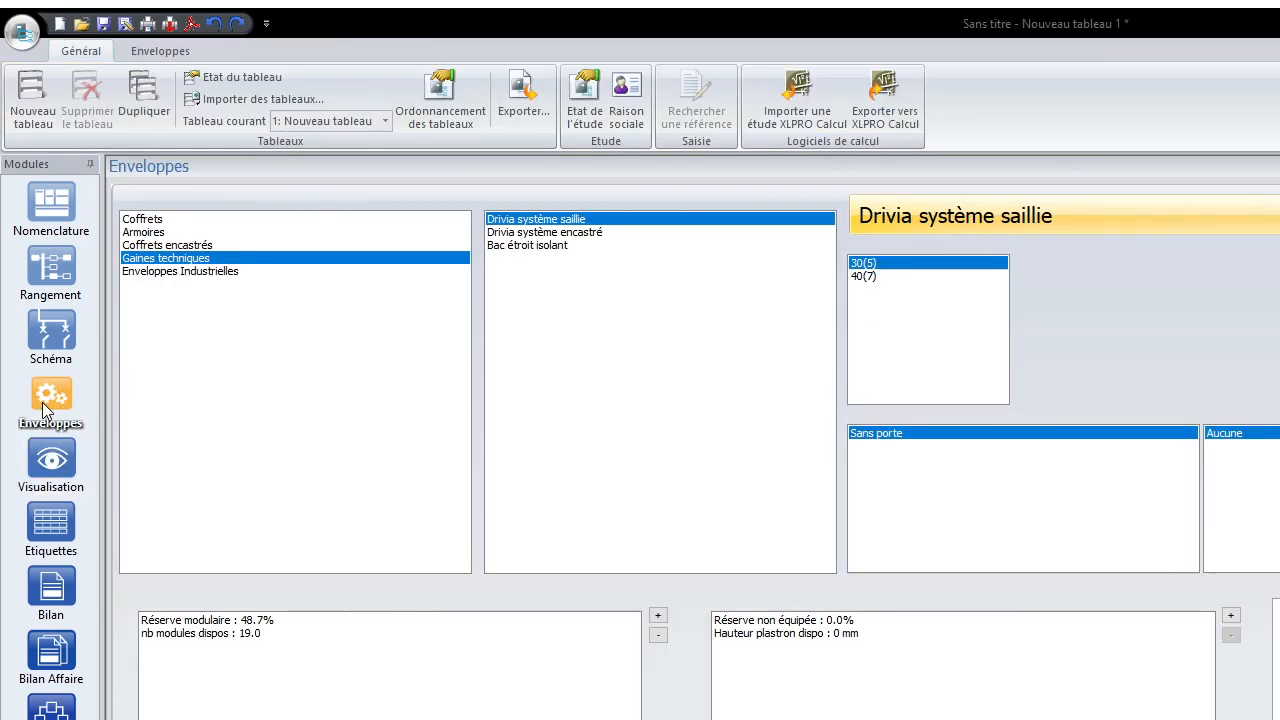
click(46, 266)
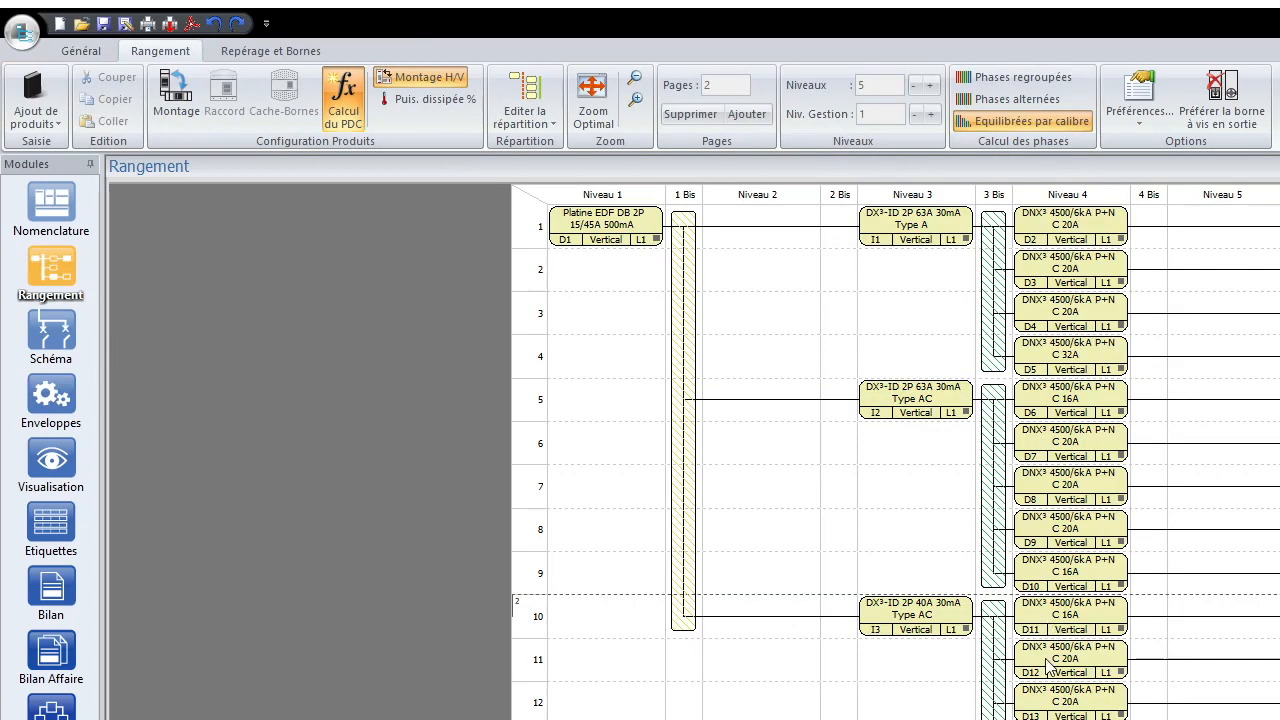
Examine the single-line diagram in Schéma up close, following the D1 supply to I1, I2 and their breakers, and restore the full-height view
click(45, 335)
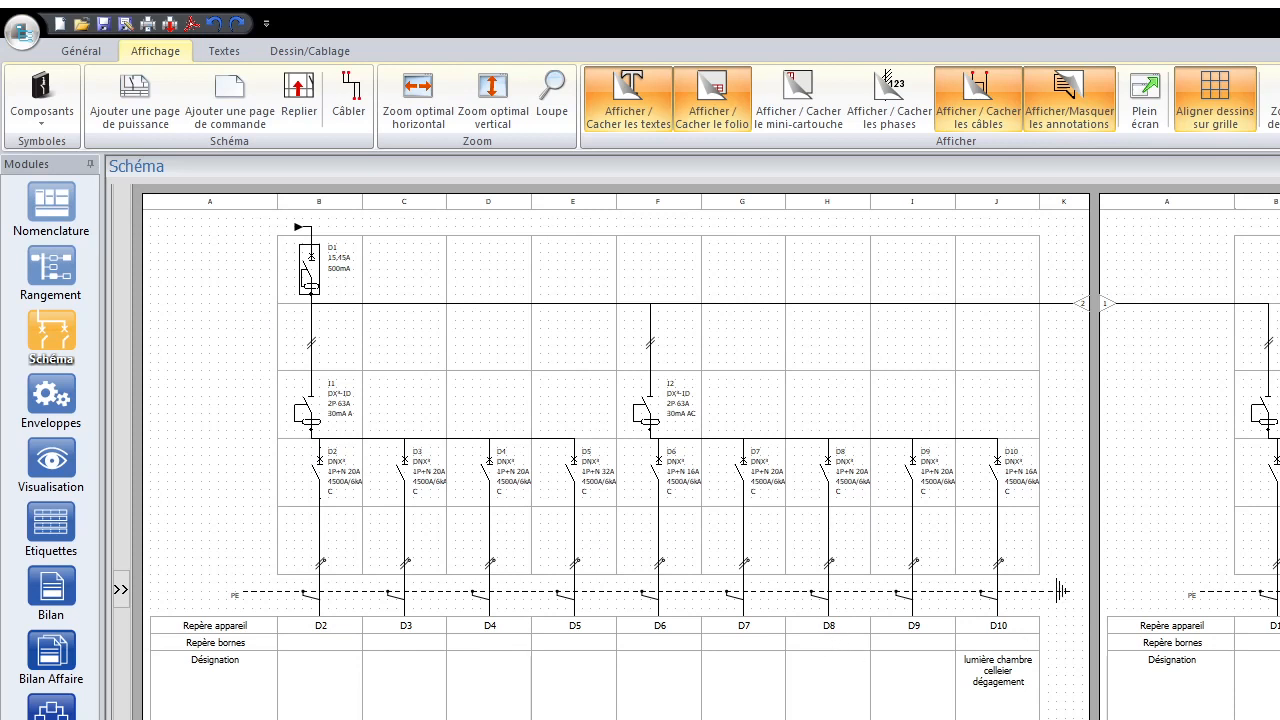
click(446, 102)
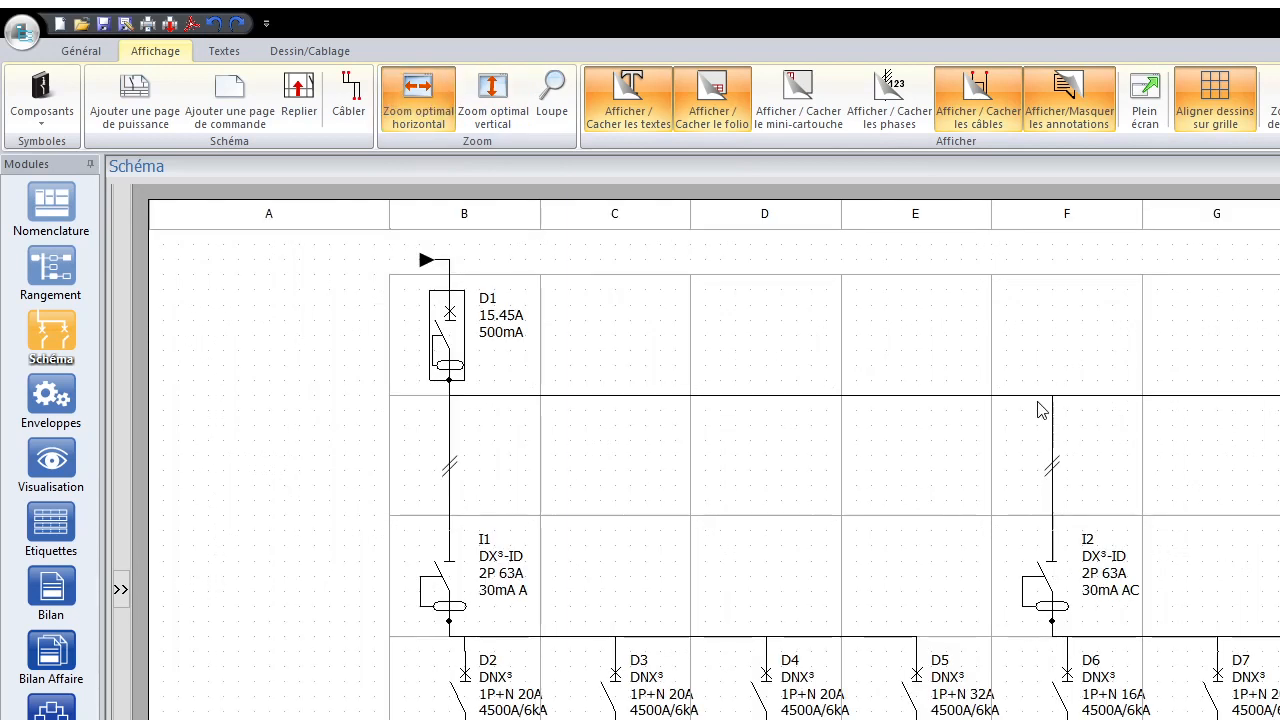
scroll(714, 459, down, 1)
scroll(714, 452, down, 7)
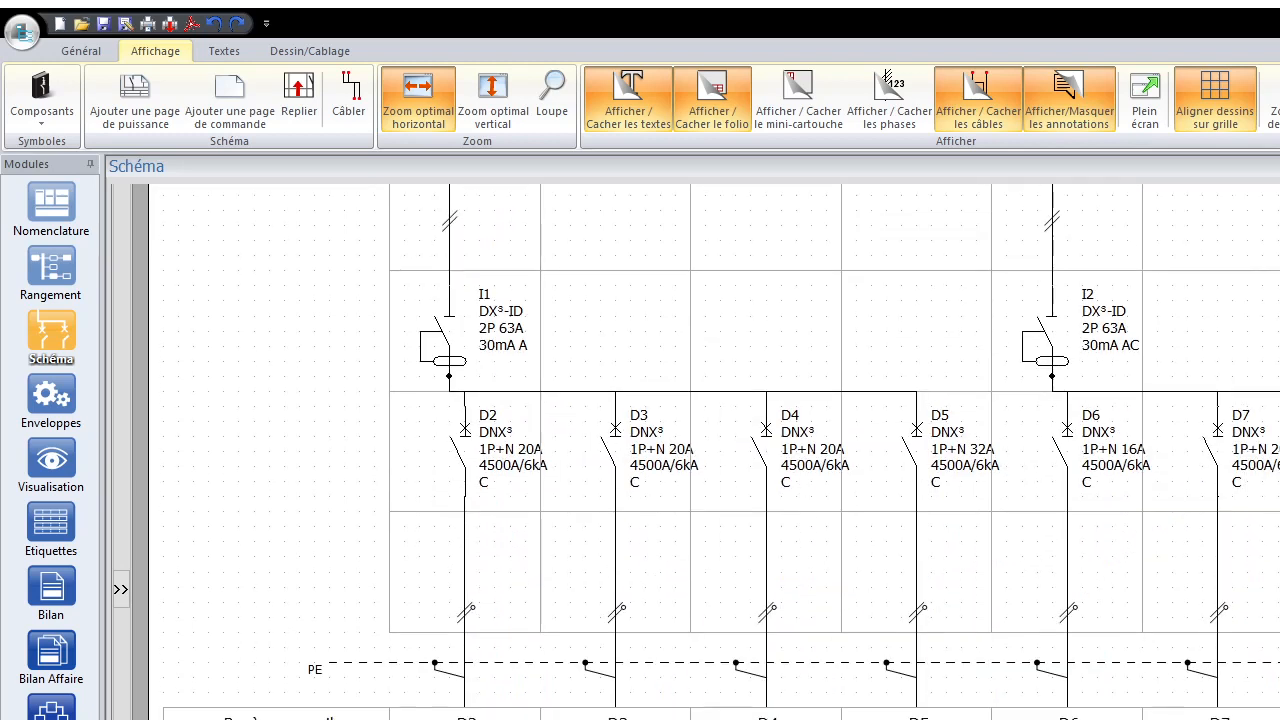
scroll(714, 452, up, 4)
scroll(714, 452, up, 3)
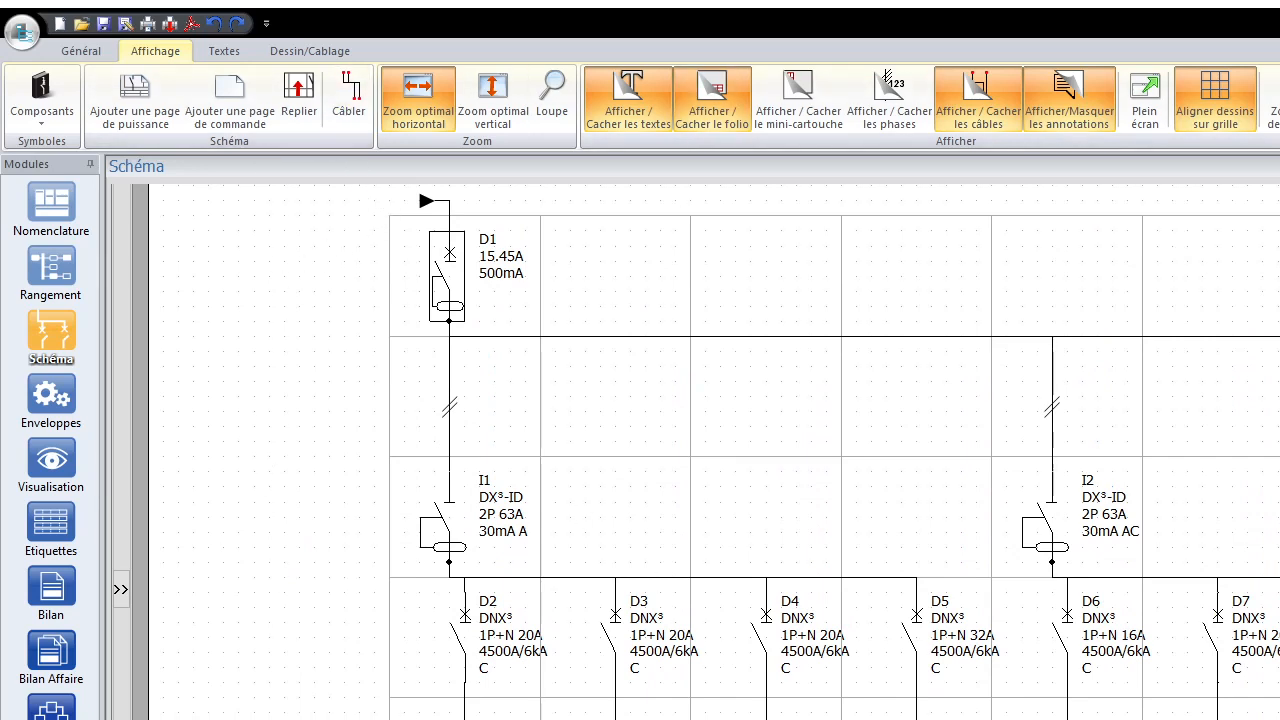
click(517, 122)
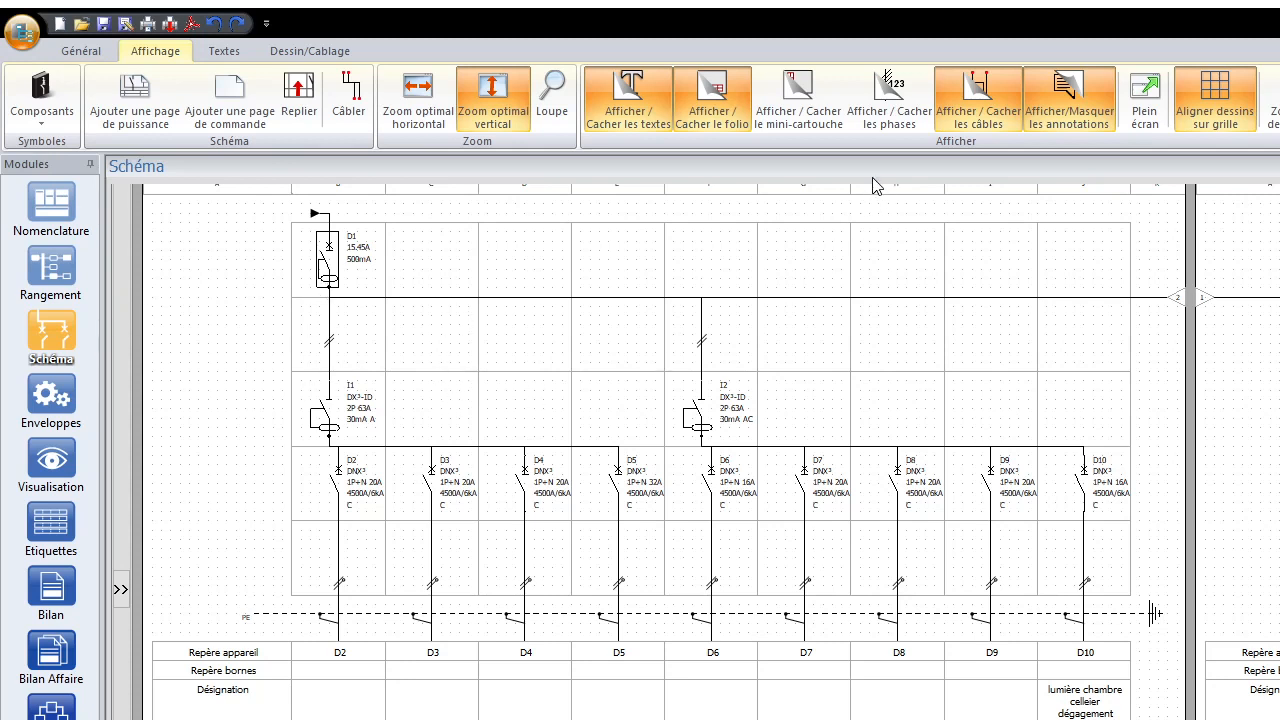
Revisit the product list in Nomenclature and the grouping in Rangement, and return to the diagram in Schéma
click(52, 205)
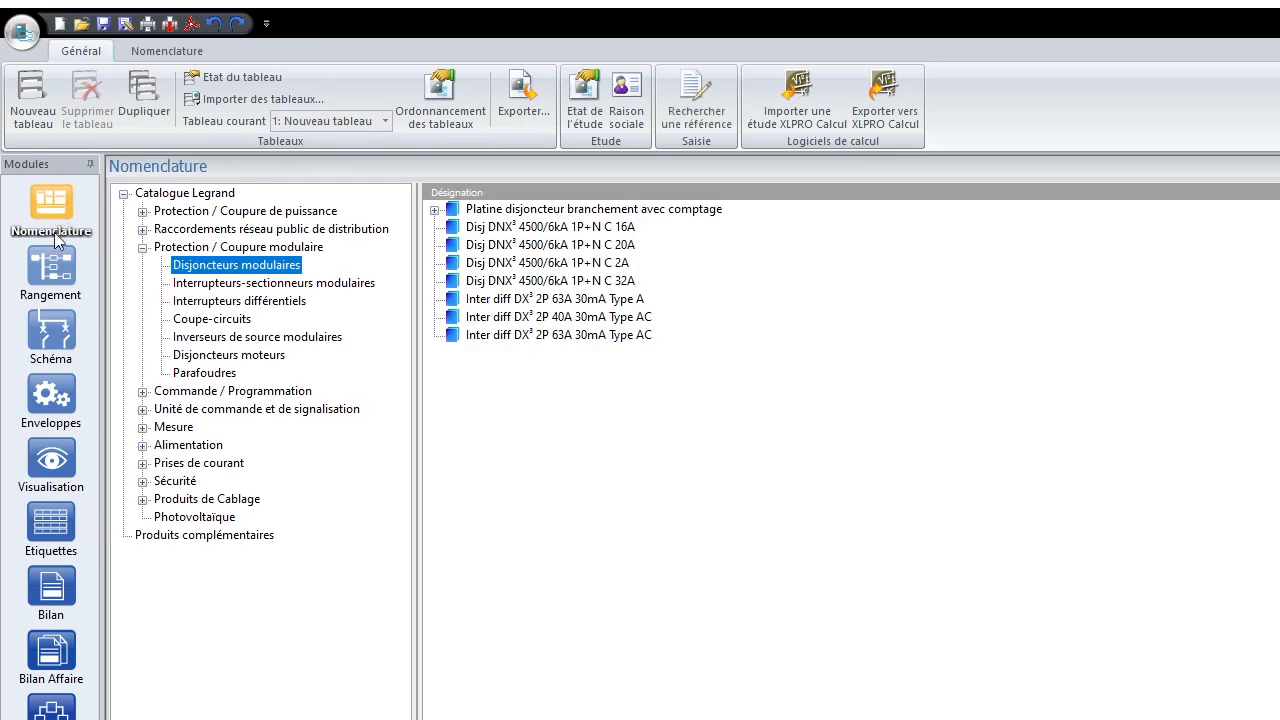
click(51, 266)
click(52, 335)
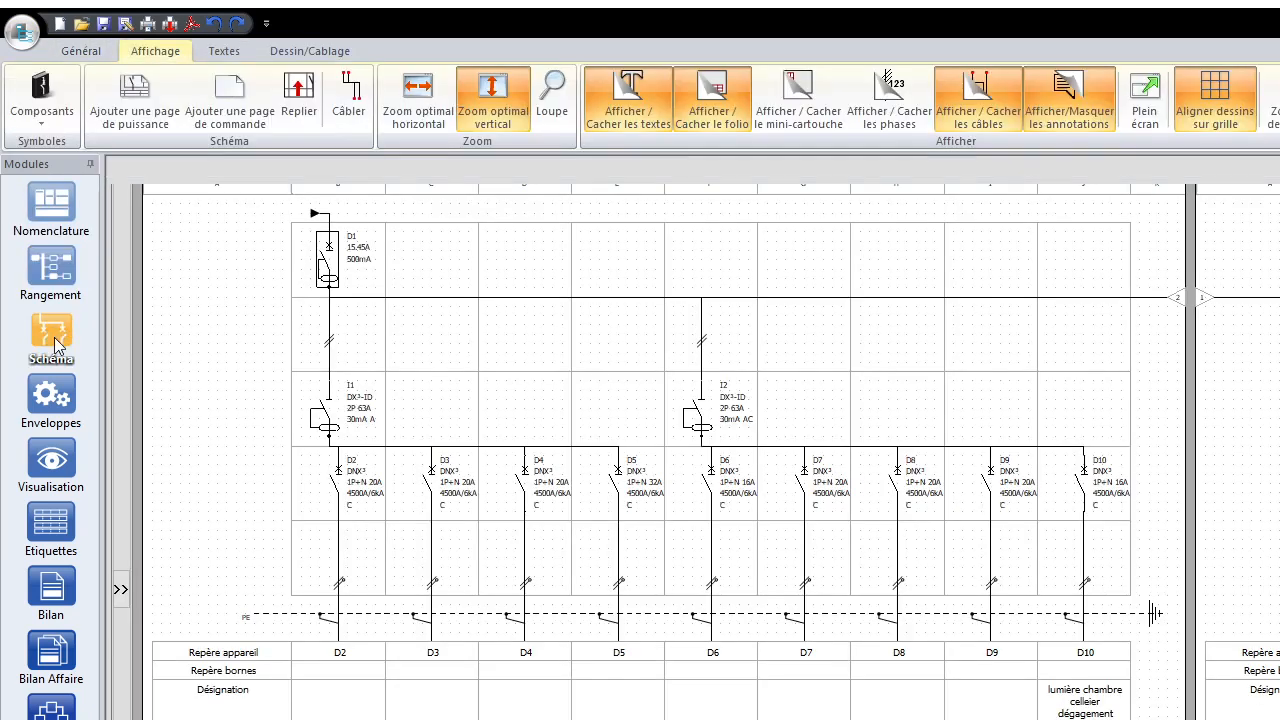